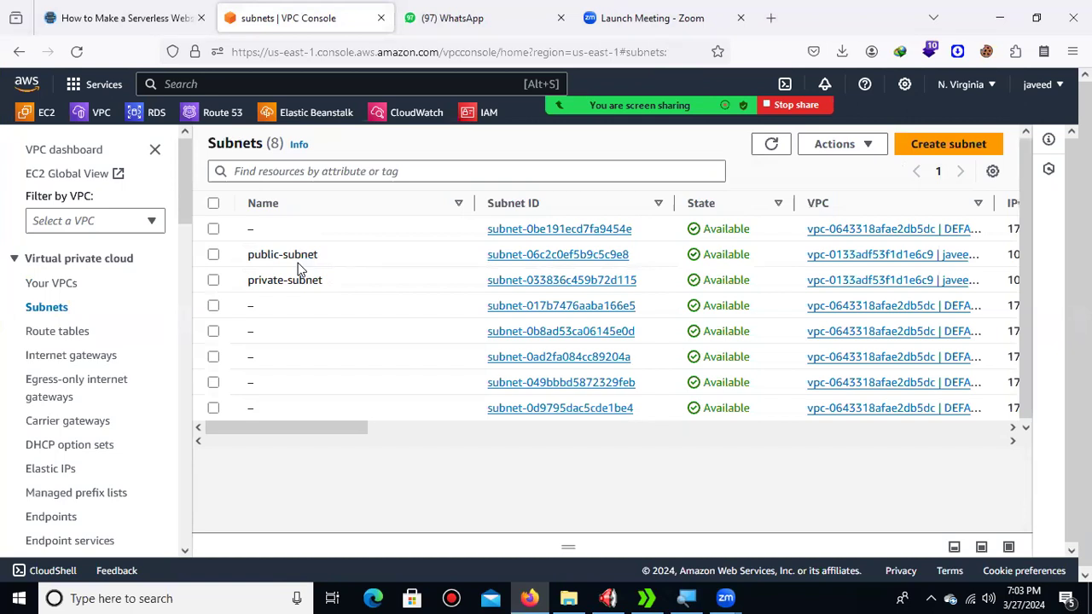
Review the VPC's route tables and internet gateways
click(68, 333)
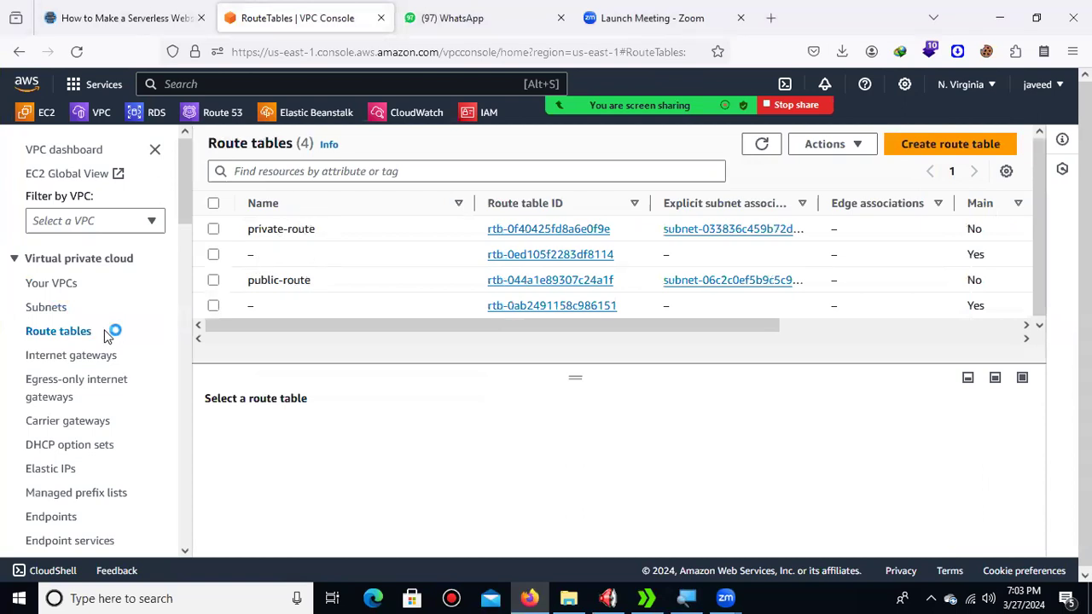
click(97, 360)
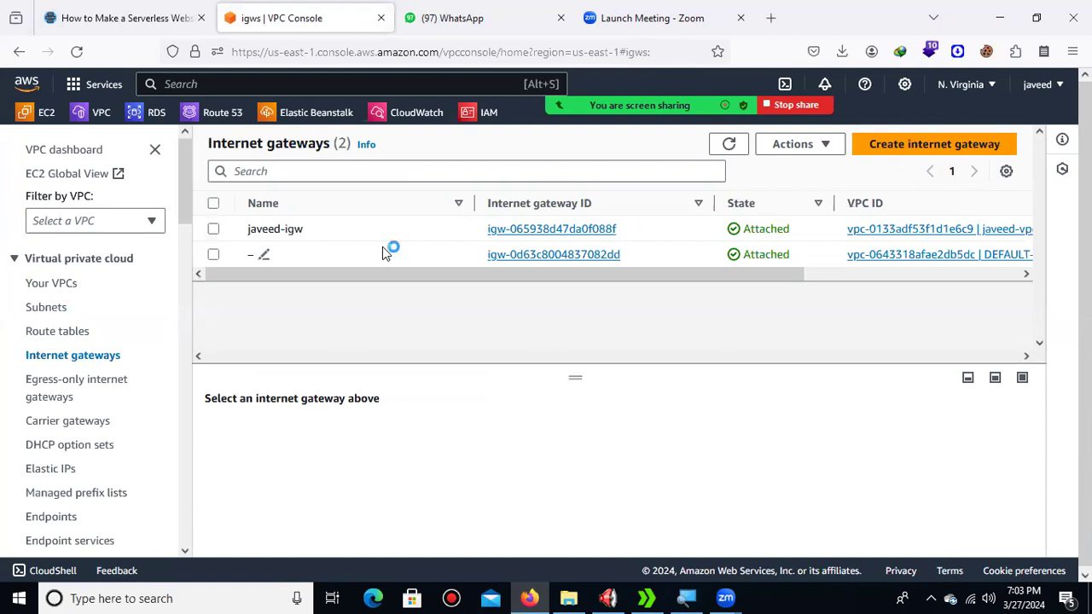
click(67, 336)
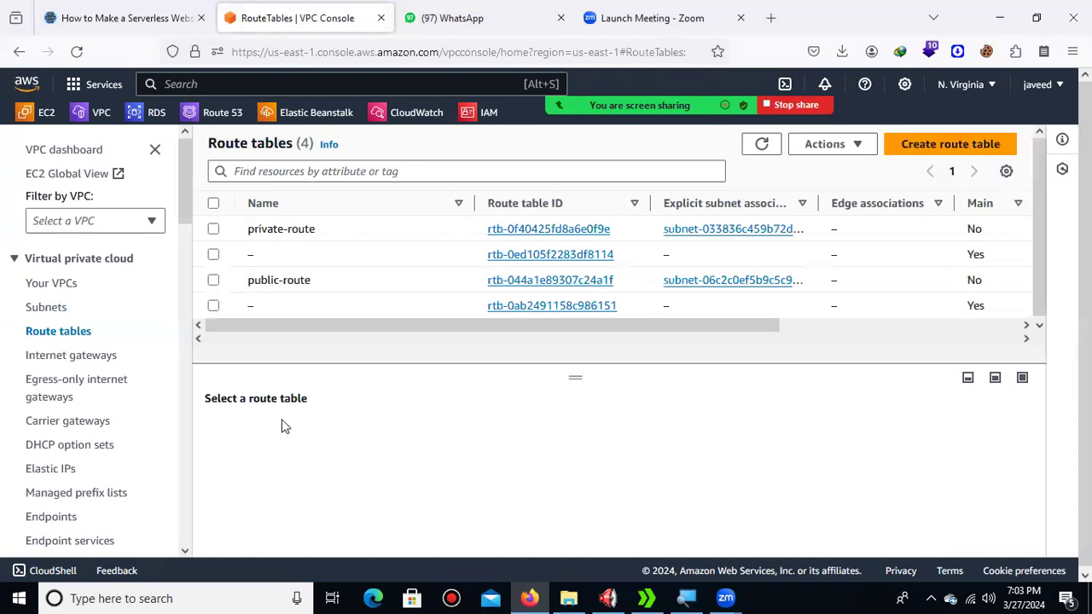
Begin launching a new EC2 instance named publicserver with the Ubuntu Server 22.04 LTS image
click(44, 112)
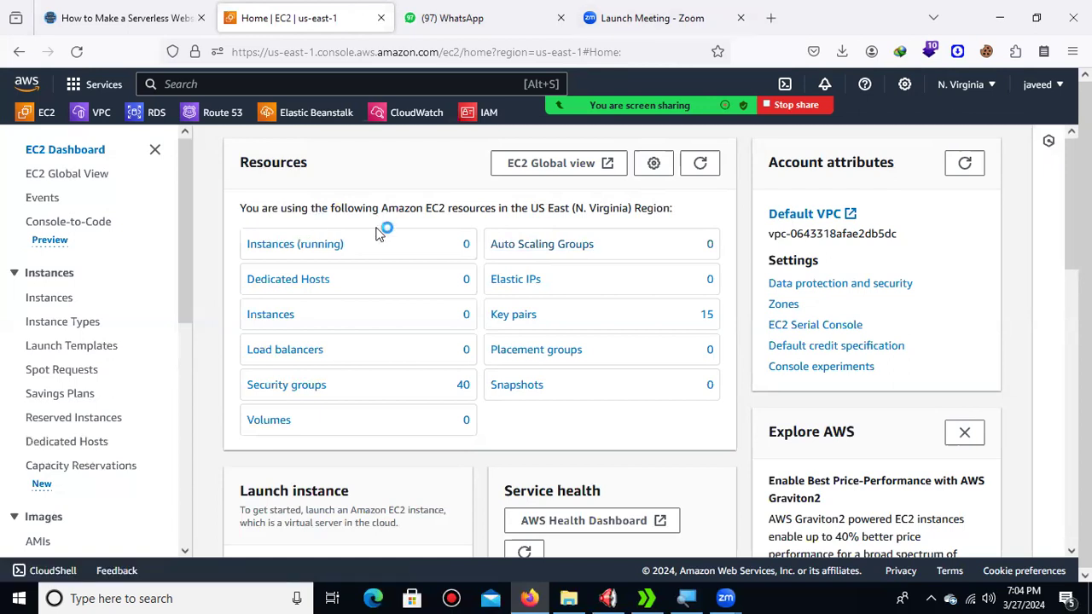
click(335, 244)
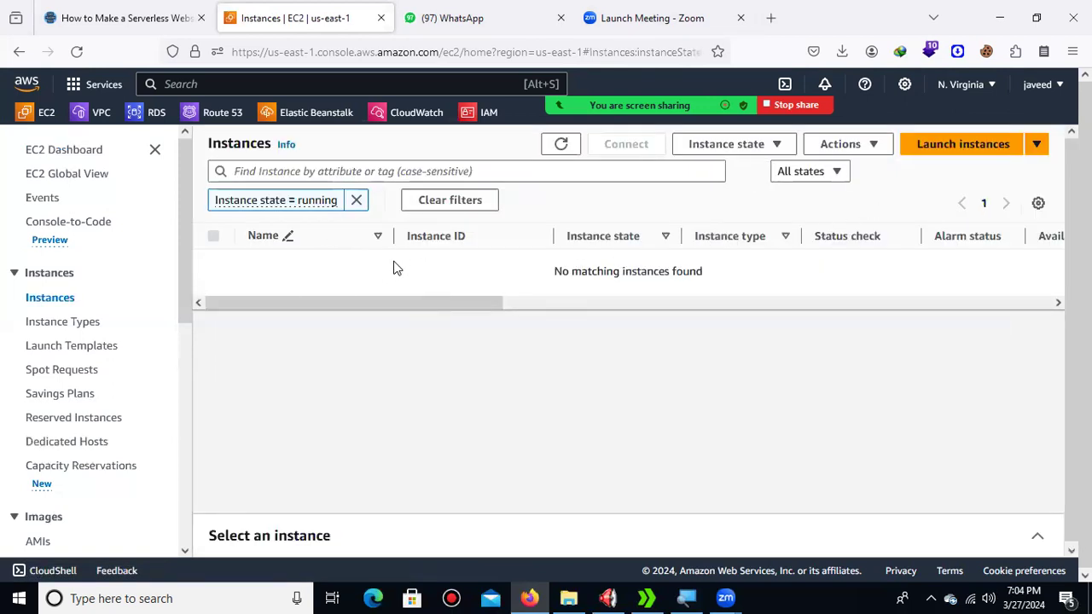
click(968, 145)
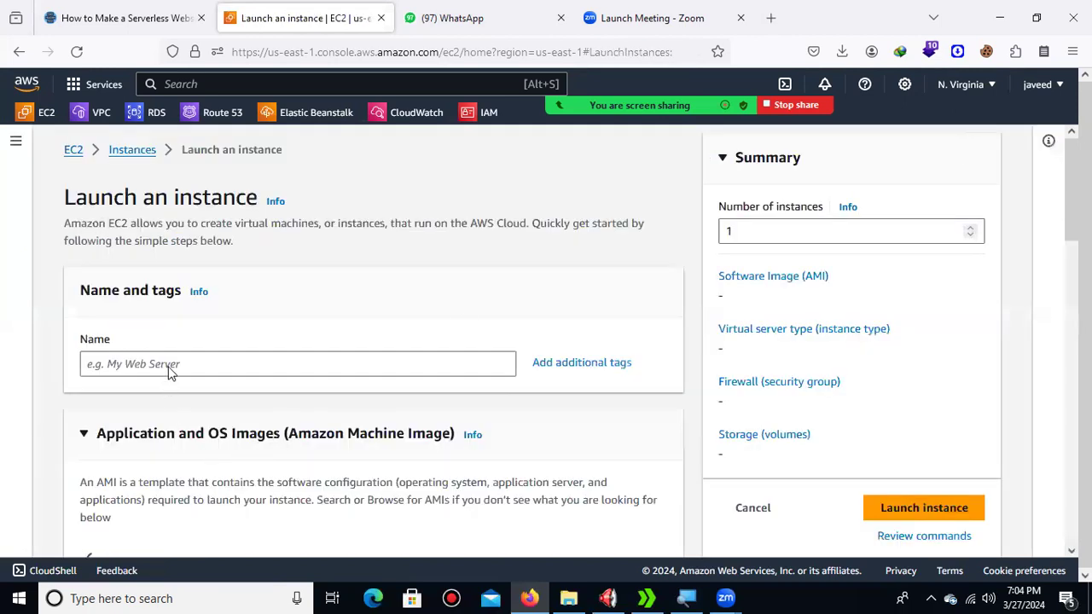
click(171, 362)
text(publicser)
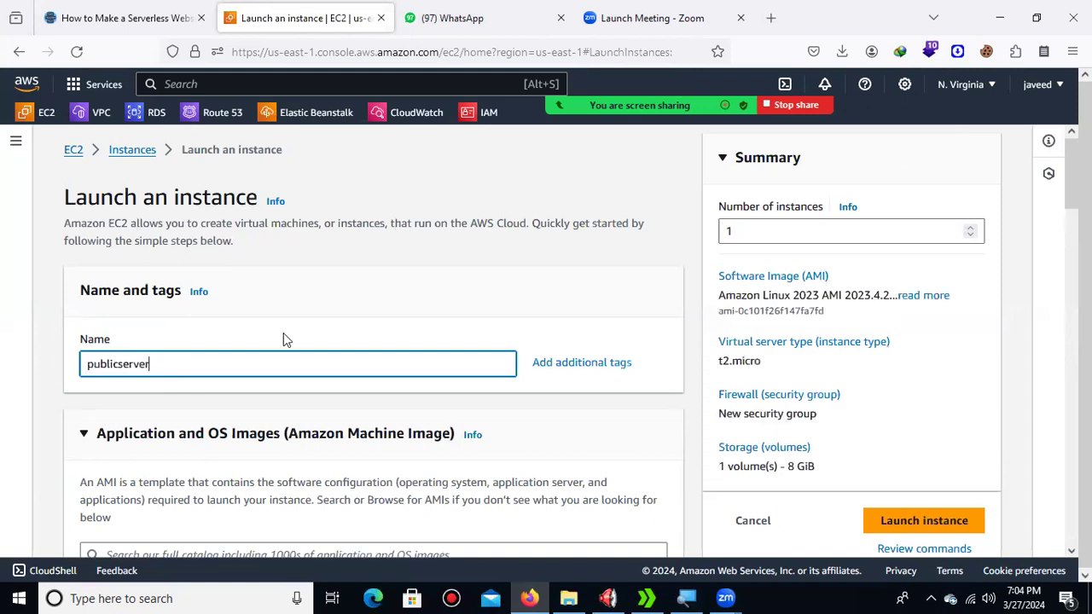
text(ver)
scroll(283, 338, down, 5)
click(274, 361)
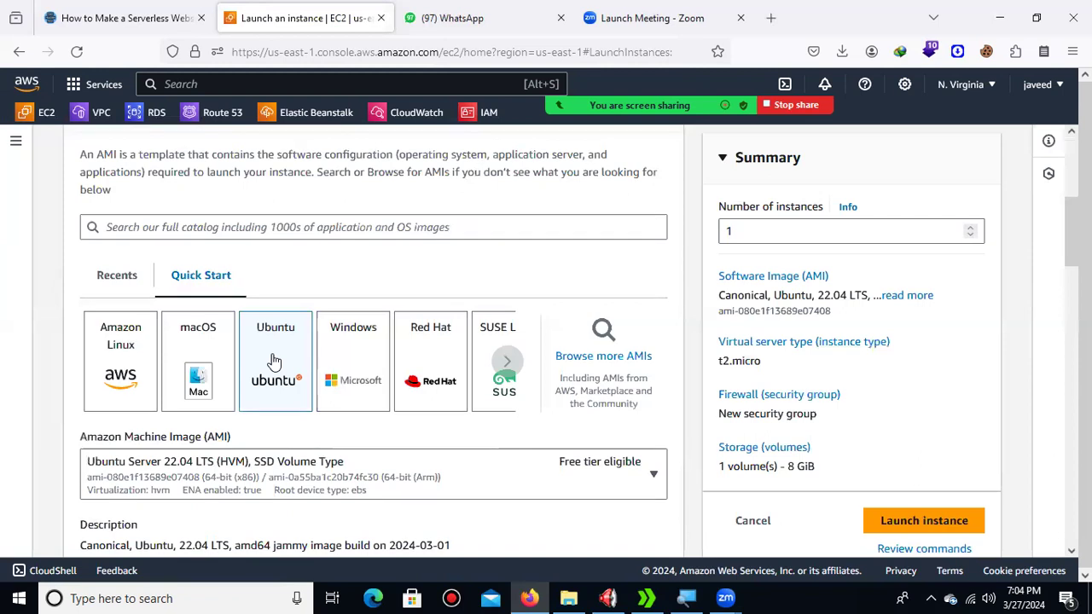
Create an RSA key pair named prtb in .pem format for the instance login
scroll(274, 362, down, 5)
scroll(274, 362, down, 3)
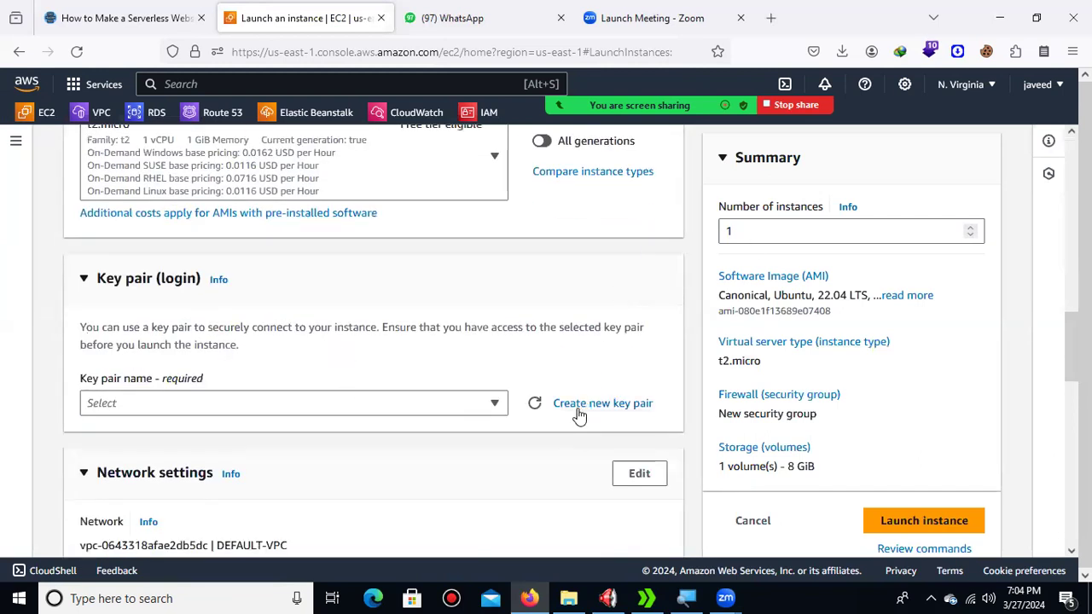
click(579, 416)
click(455, 246)
text(p)
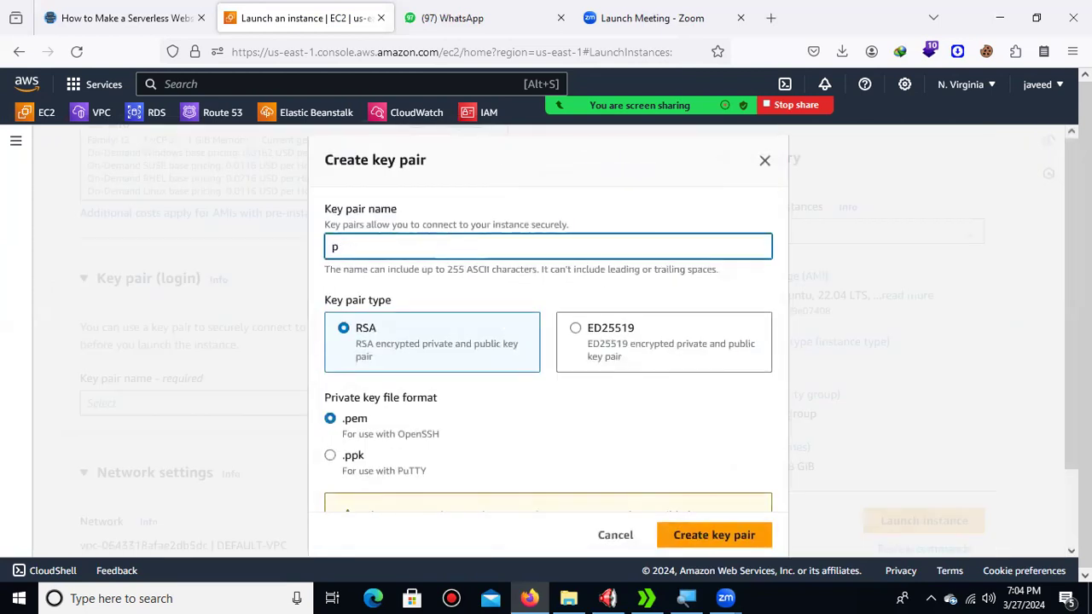
text(rtb)
click(718, 539)
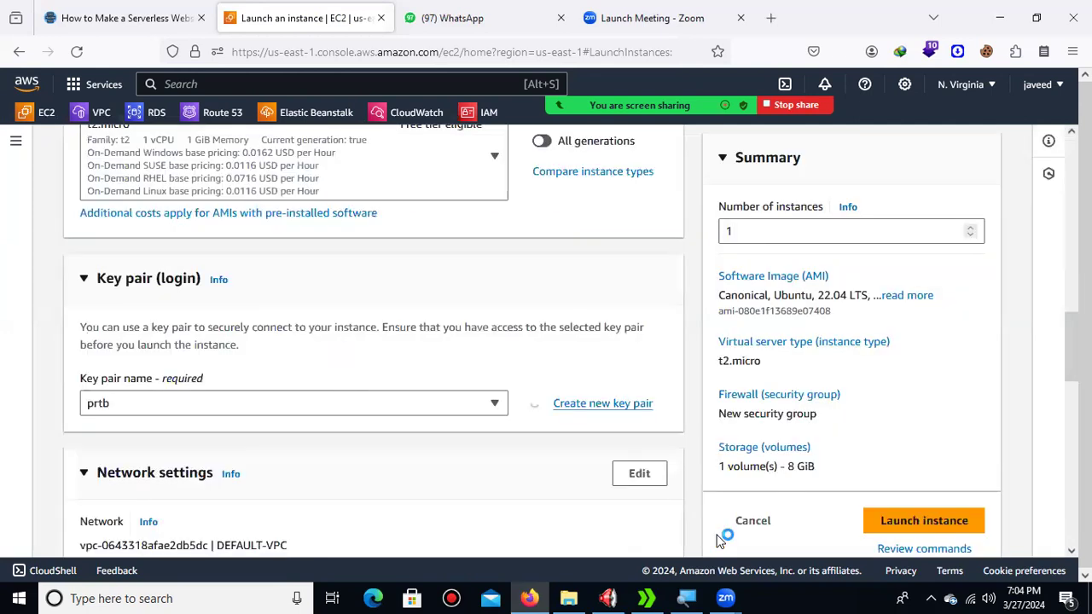
scroll(519, 411, down, 3)
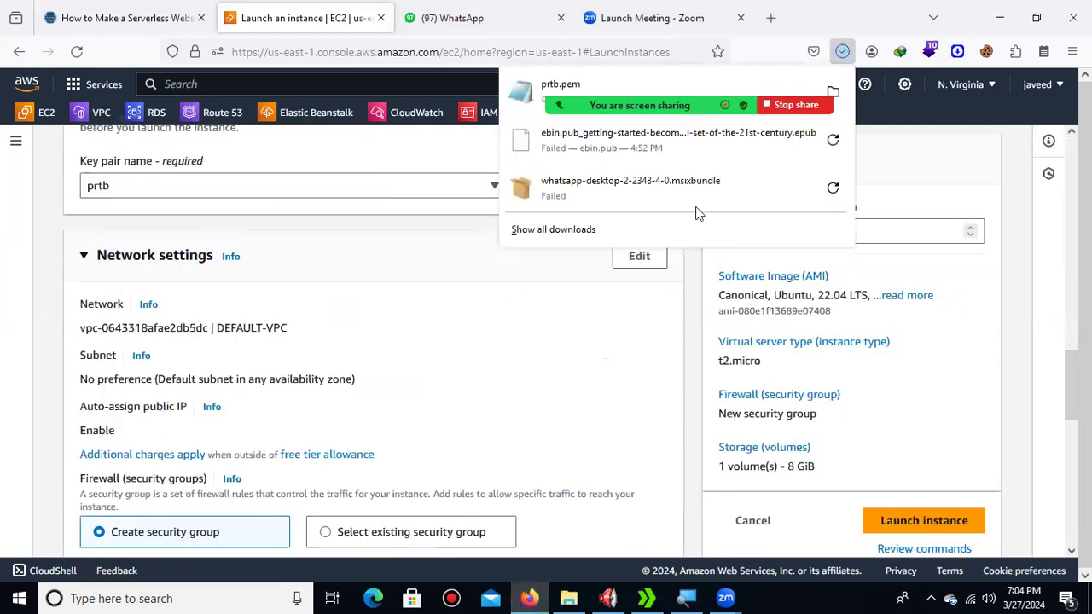
click(393, 267)
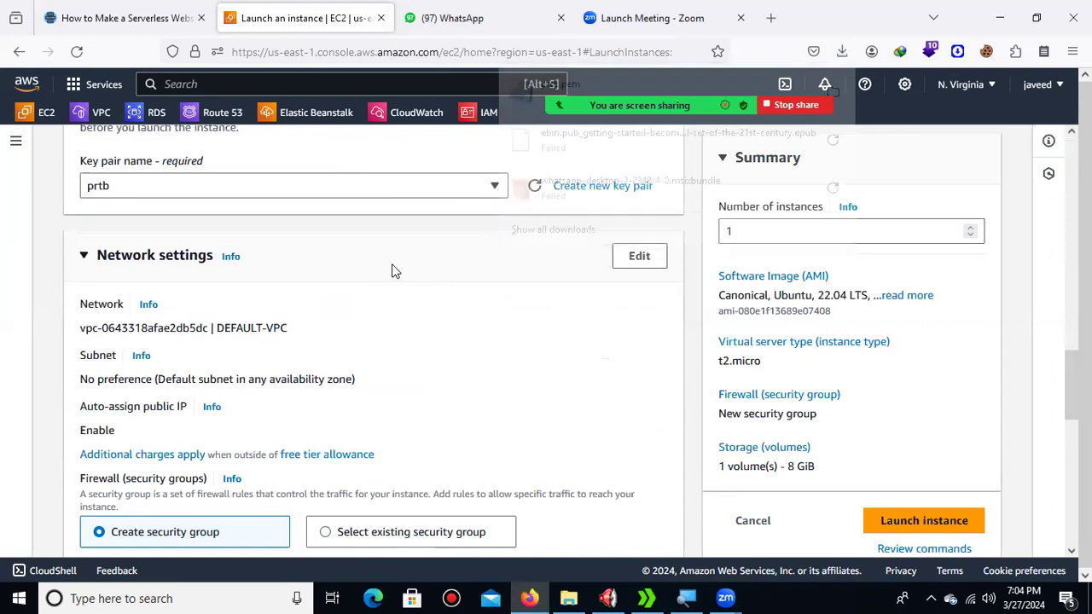
In the network settings, choose the non-default 10.0.0.0/16 VPC with public-subnet and enable auto-assigning a public IP
click(653, 261)
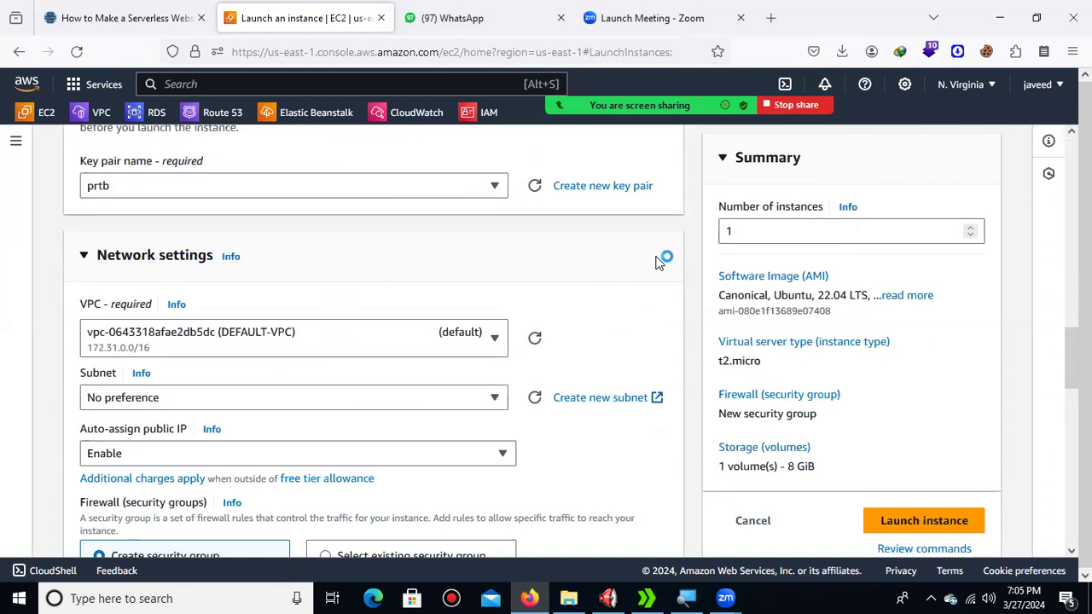
click(495, 339)
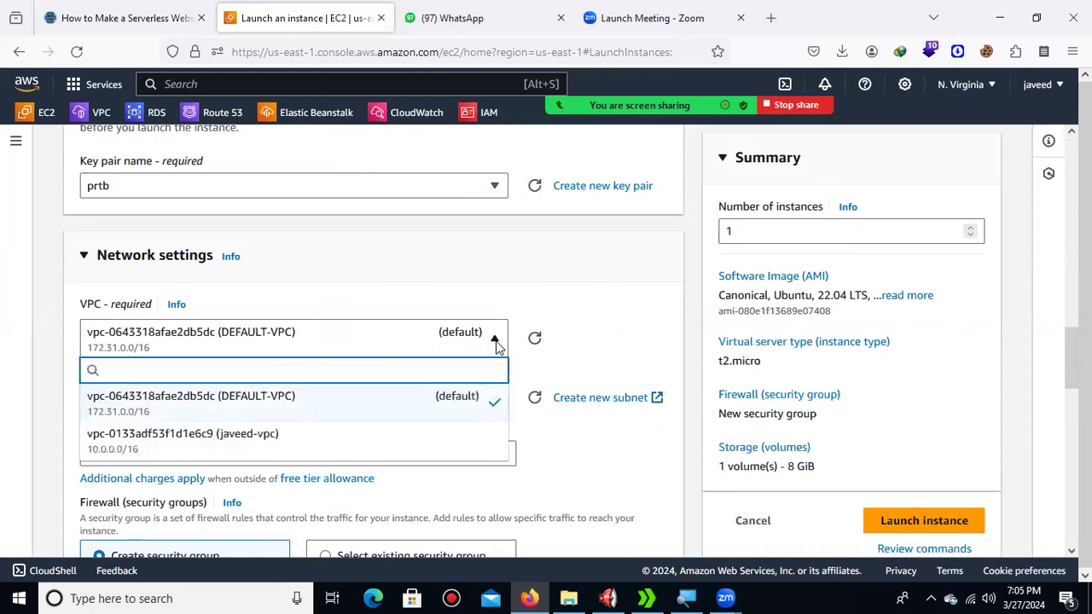
click(291, 444)
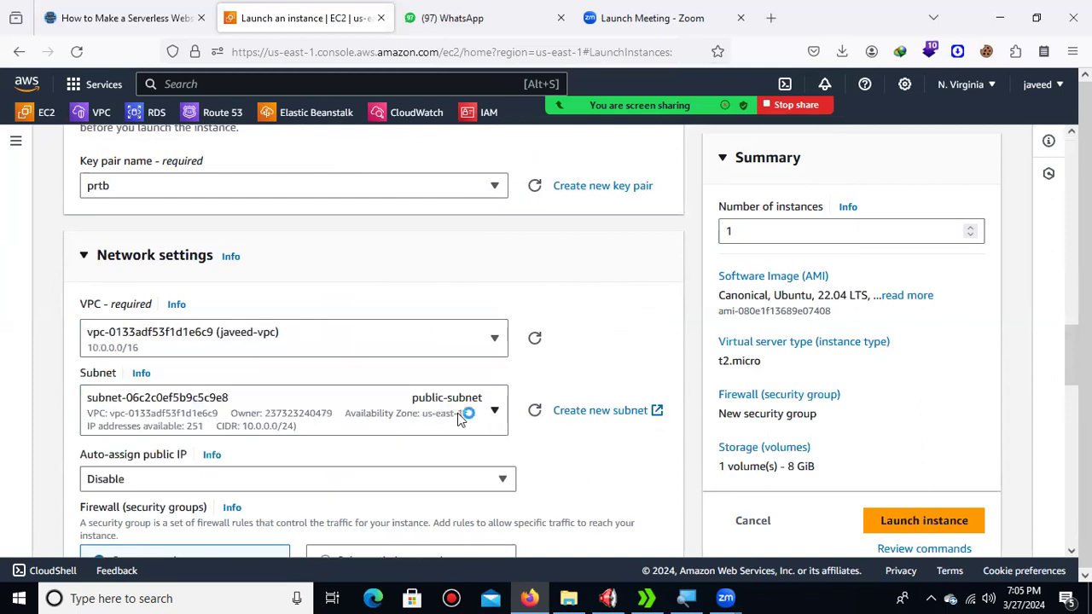
scroll(463, 415, down, 2)
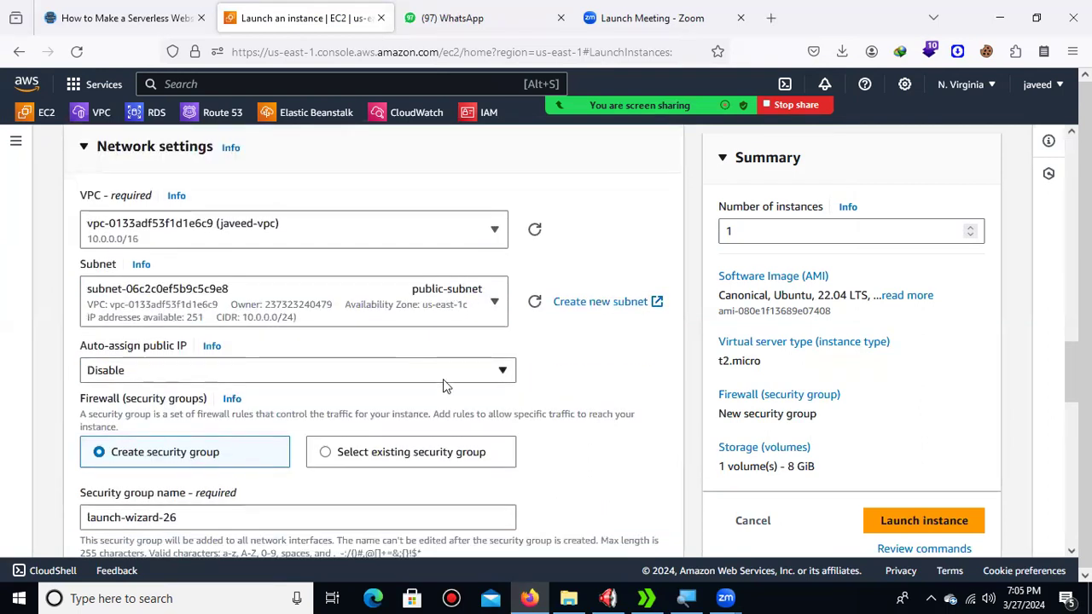
click(445, 372)
click(169, 397)
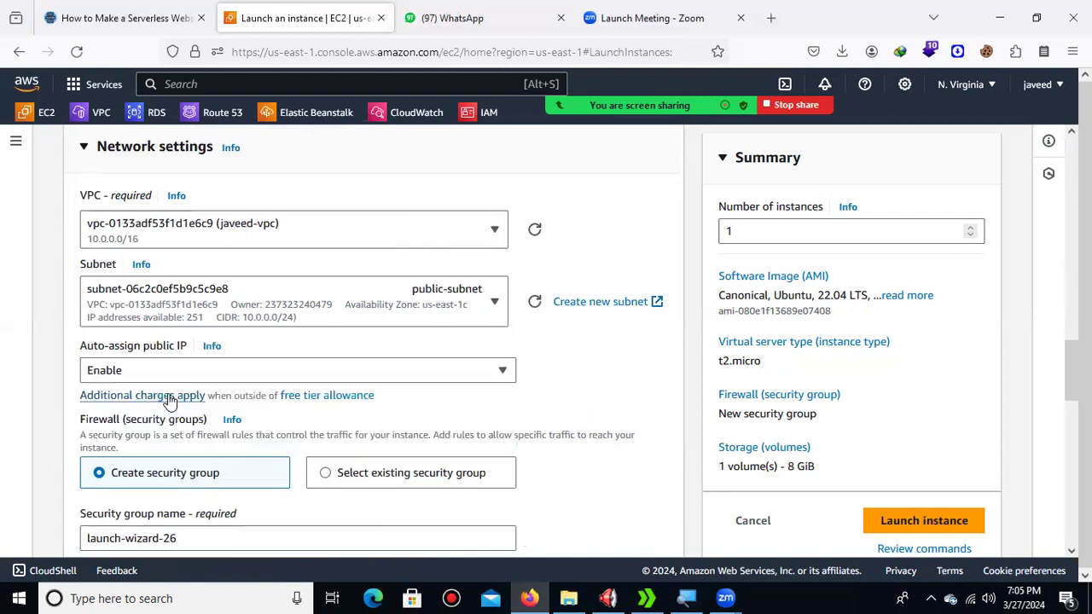
Add a second inbound security group rule allowing All ICMP - IPv4 from Anywhere
scroll(560, 398, down, 6)
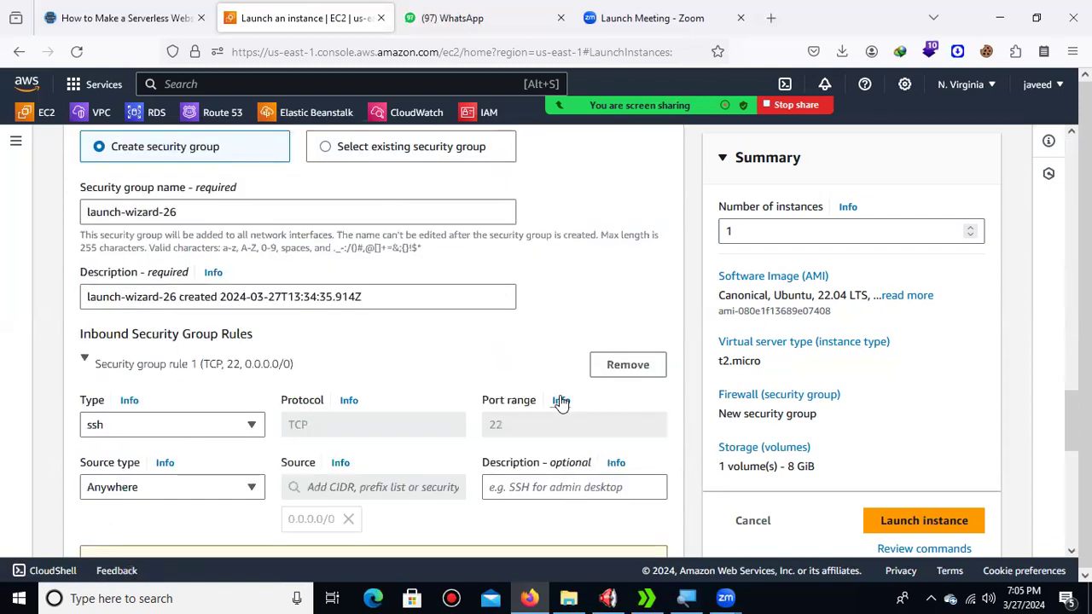
scroll(561, 401, down, 2)
click(147, 525)
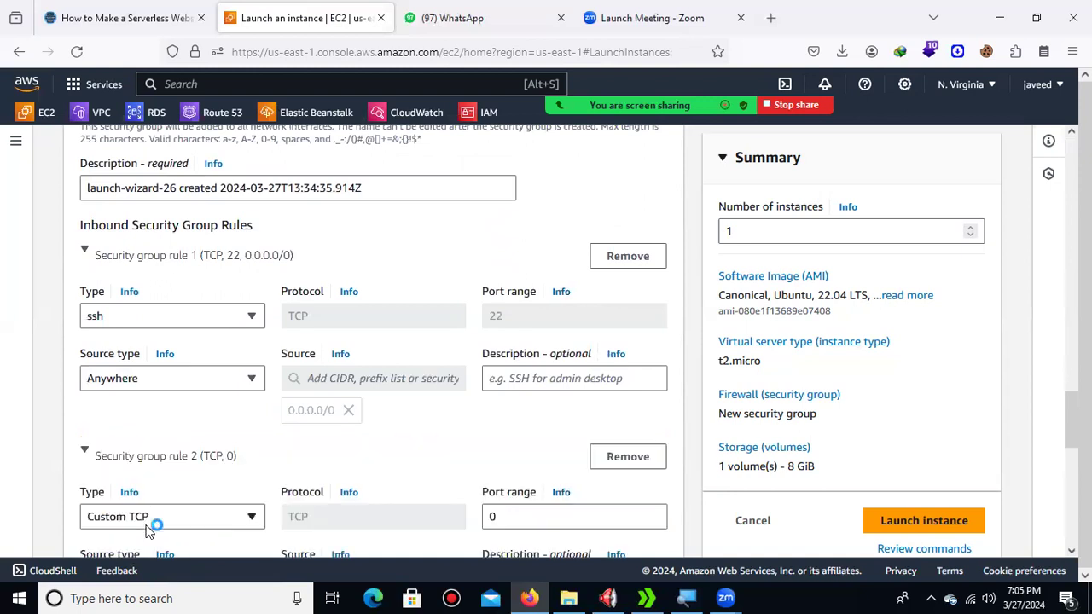
scroll(290, 414, down, 4)
click(246, 300)
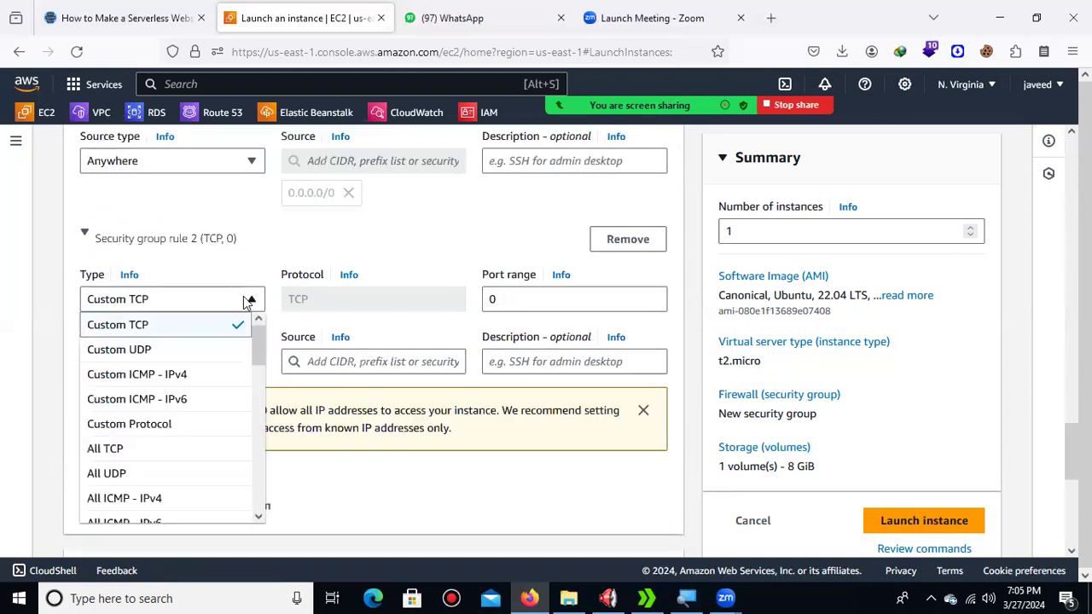
mouse_move(259, 339)
mouse_down()
mouse_move(266, 469)
mouse_move(262, 357)
mouse_up()
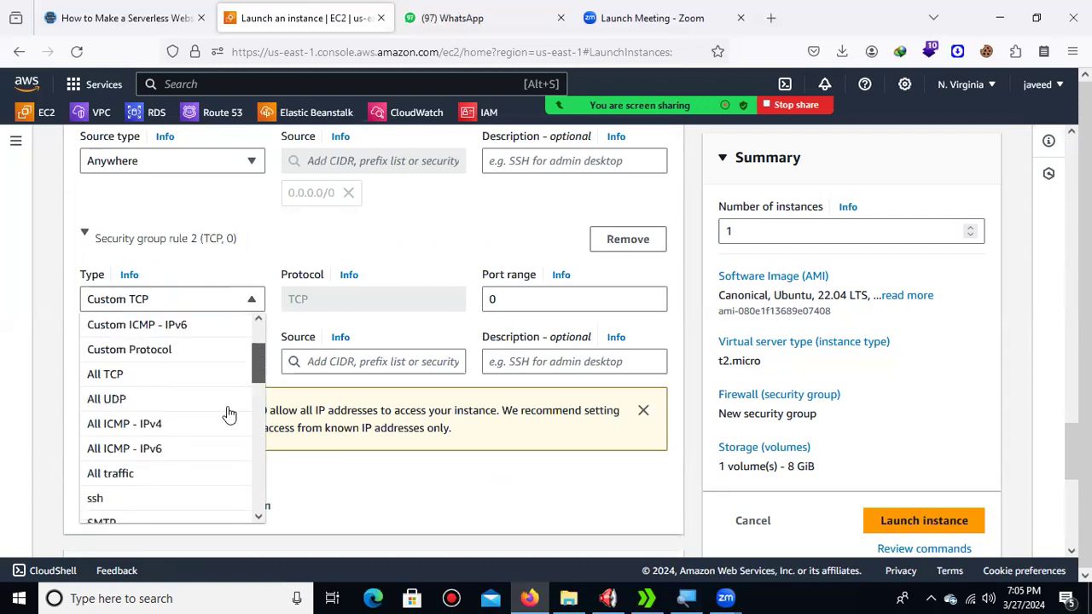
click(185, 436)
click(245, 362)
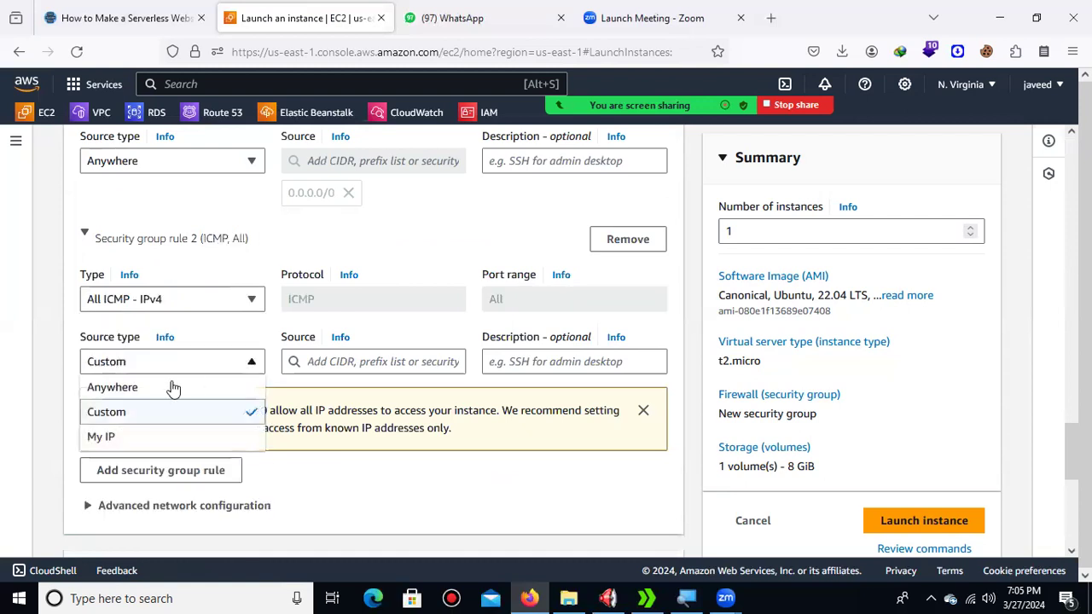
click(170, 390)
Check the subnet, public IP and security rules, and launch the publicserver instance
scroll(300, 400, up, 3)
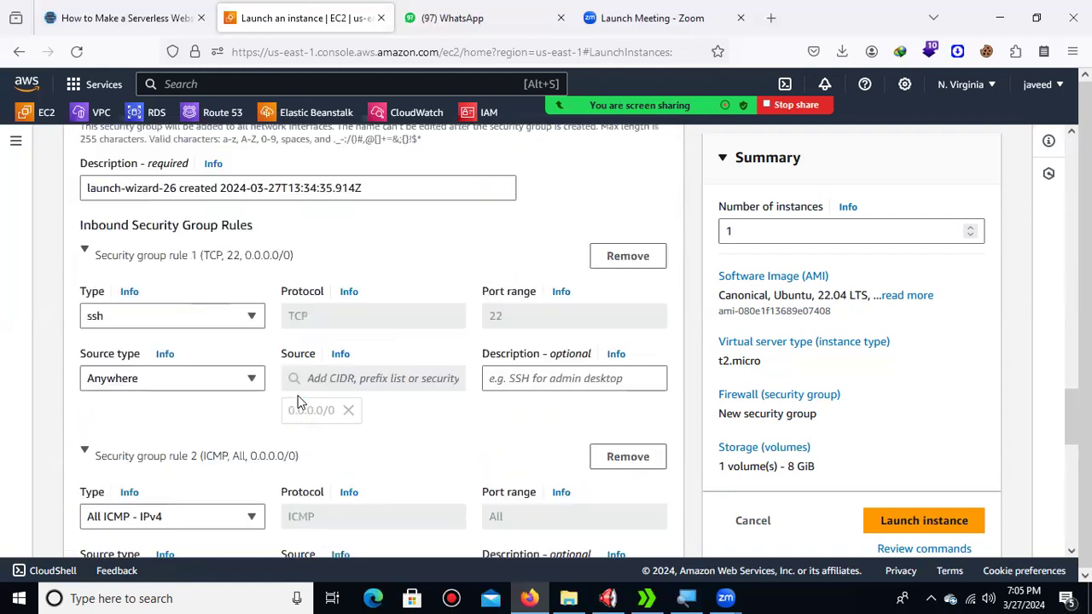
scroll(299, 401, up, 4)
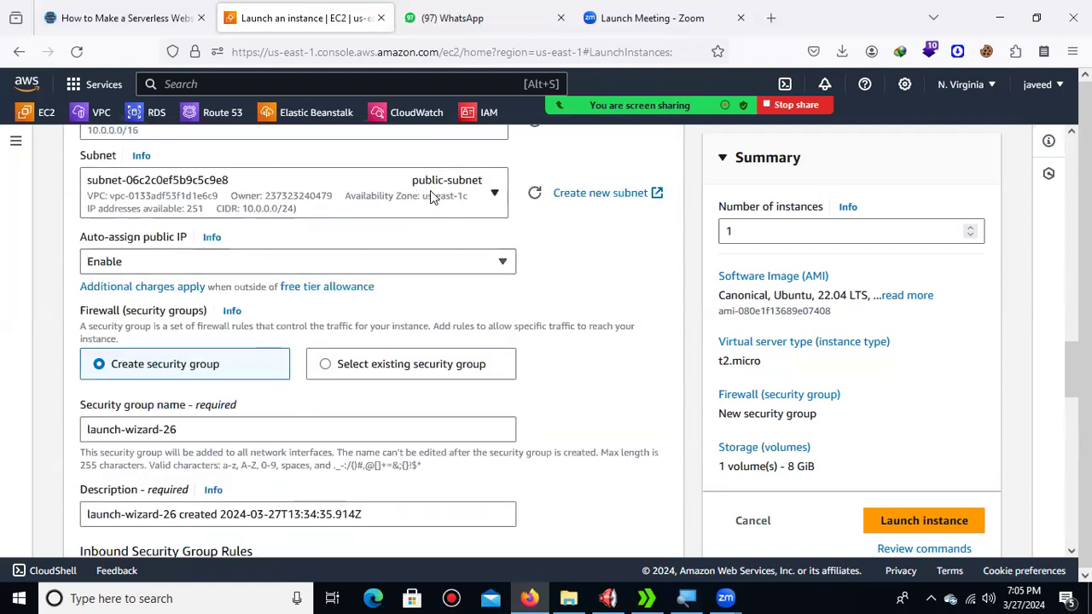
scroll(524, 268, up, 2)
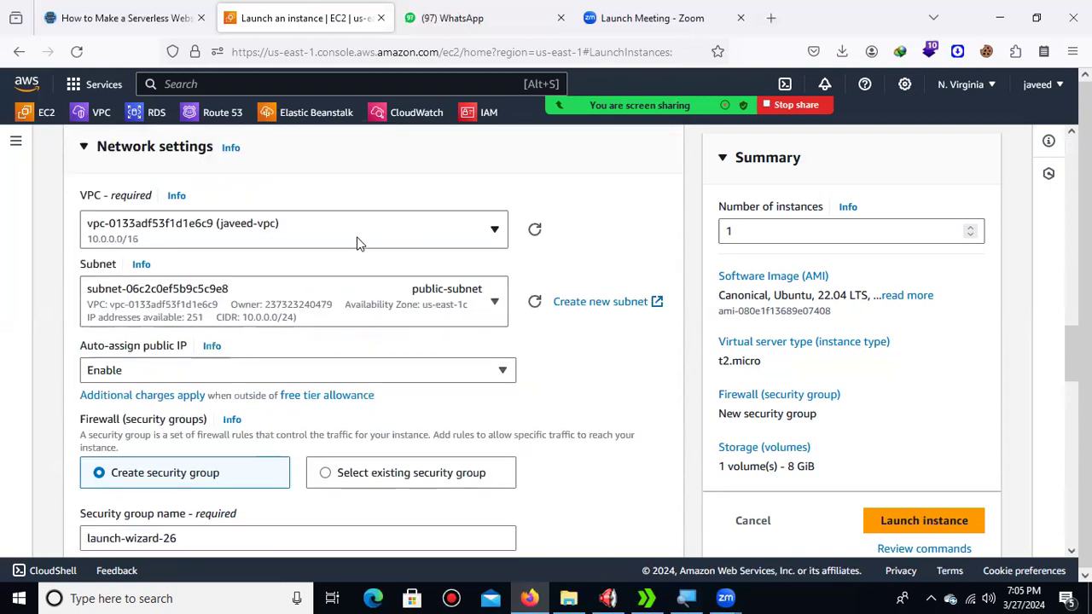
scroll(589, 315, down, 4)
scroll(594, 380, down, 4)
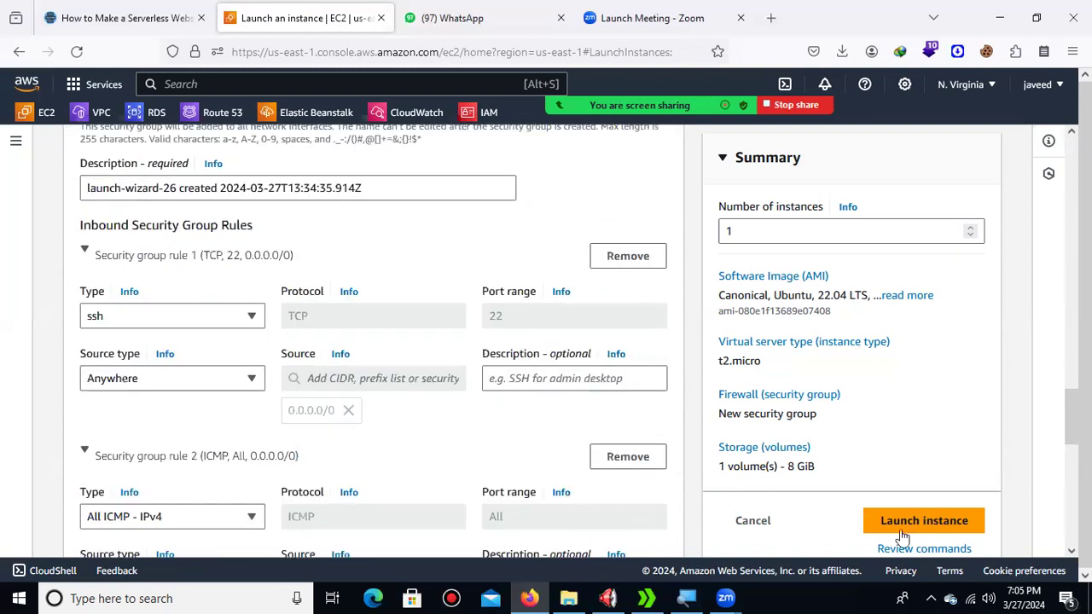
click(923, 529)
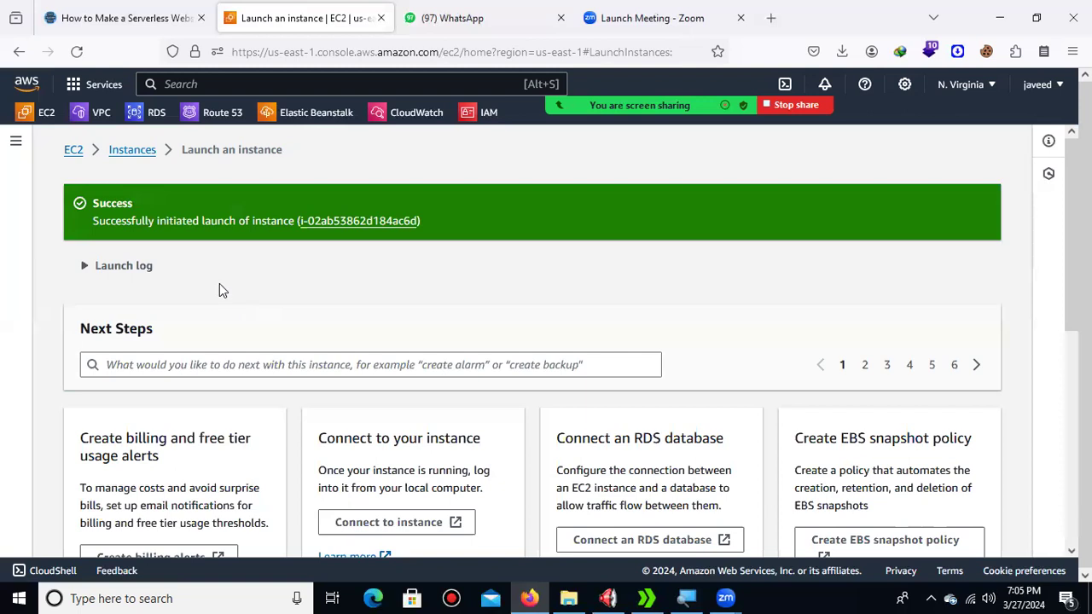
Return to the instances list and begin another launch named privateserver with the Ubuntu Server 22.04 LTS image
click(132, 152)
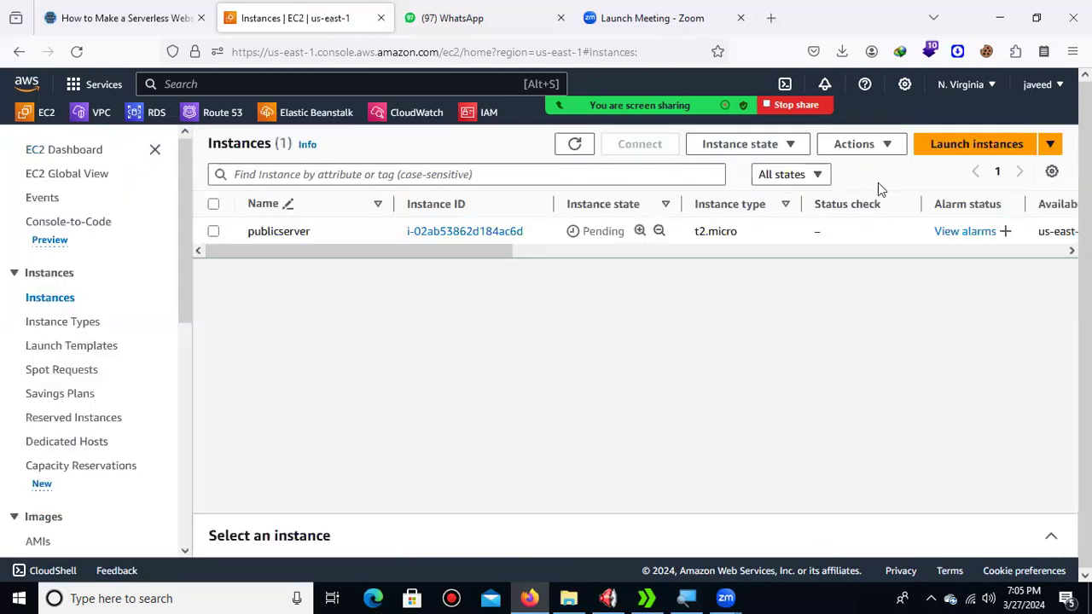
click(961, 143)
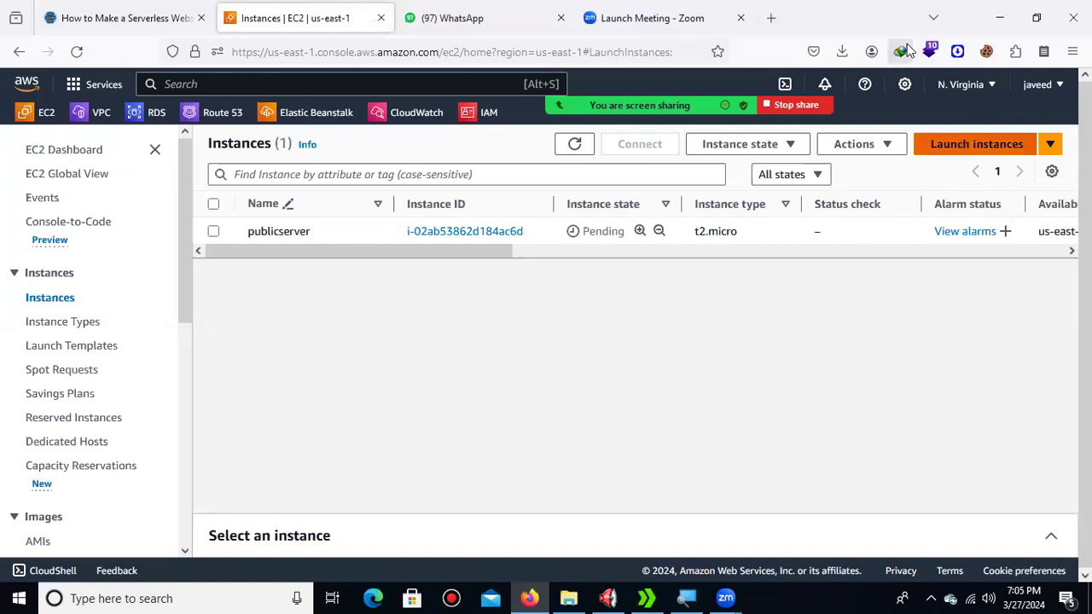
click(841, 51)
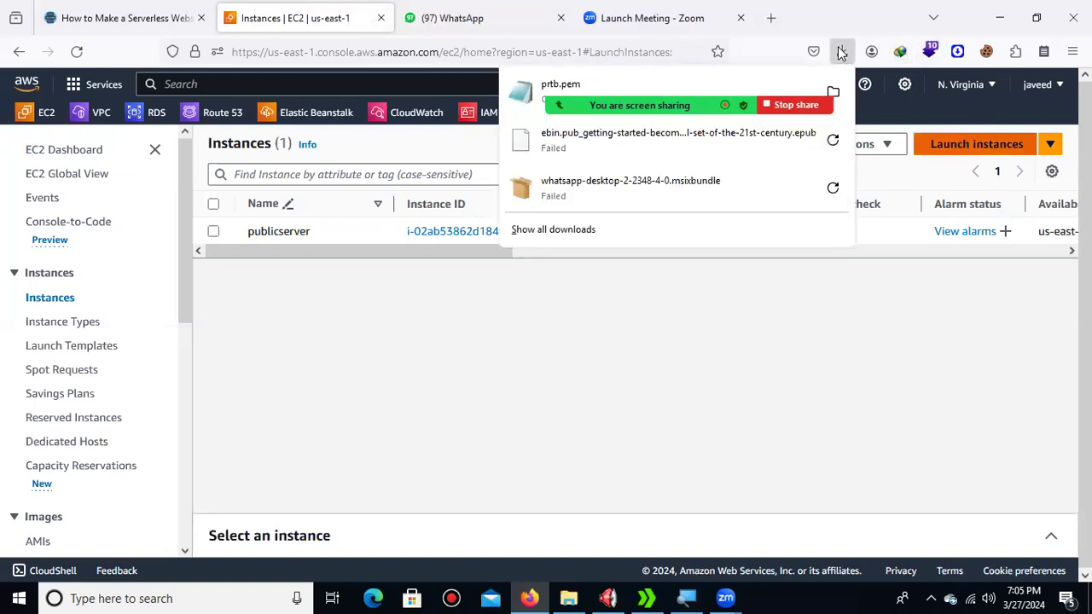
click(760, 343)
scroll(243, 367, up, 3)
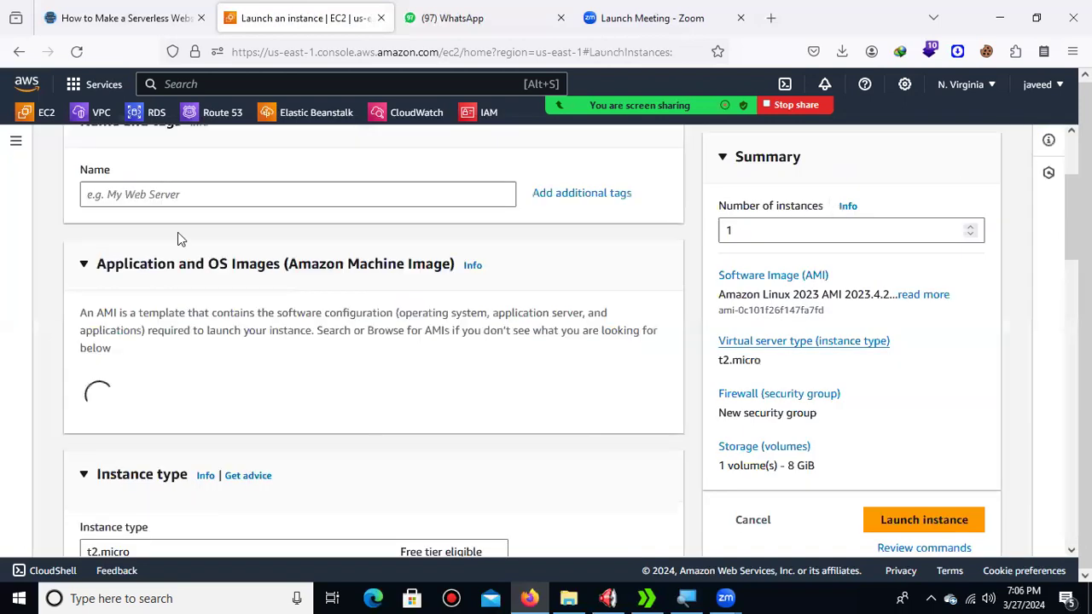
click(187, 193)
text(privat)
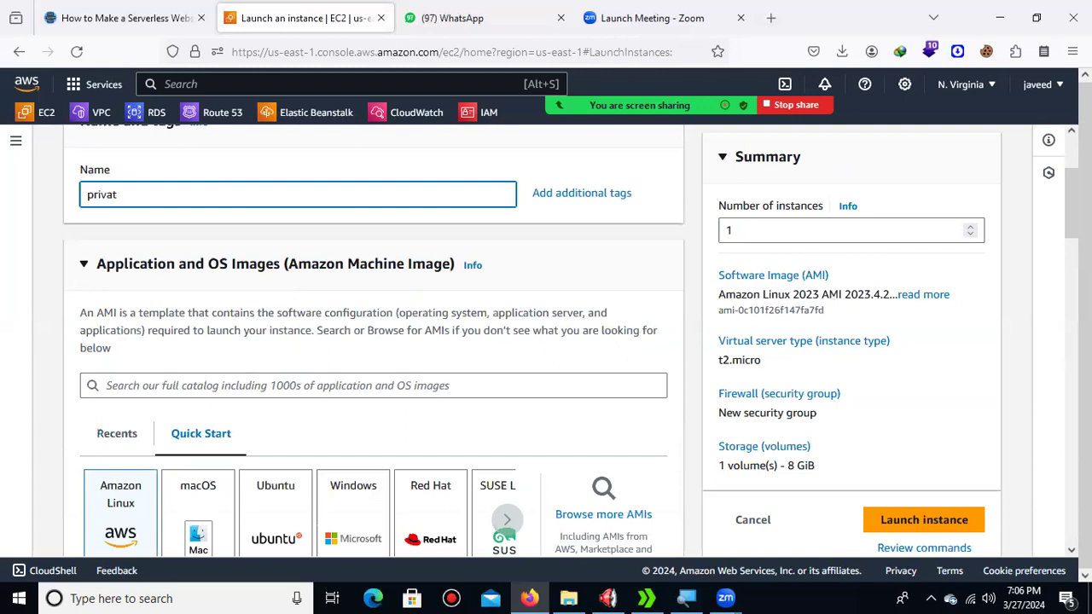
text(eserver)
scroll(288, 321, down, 3)
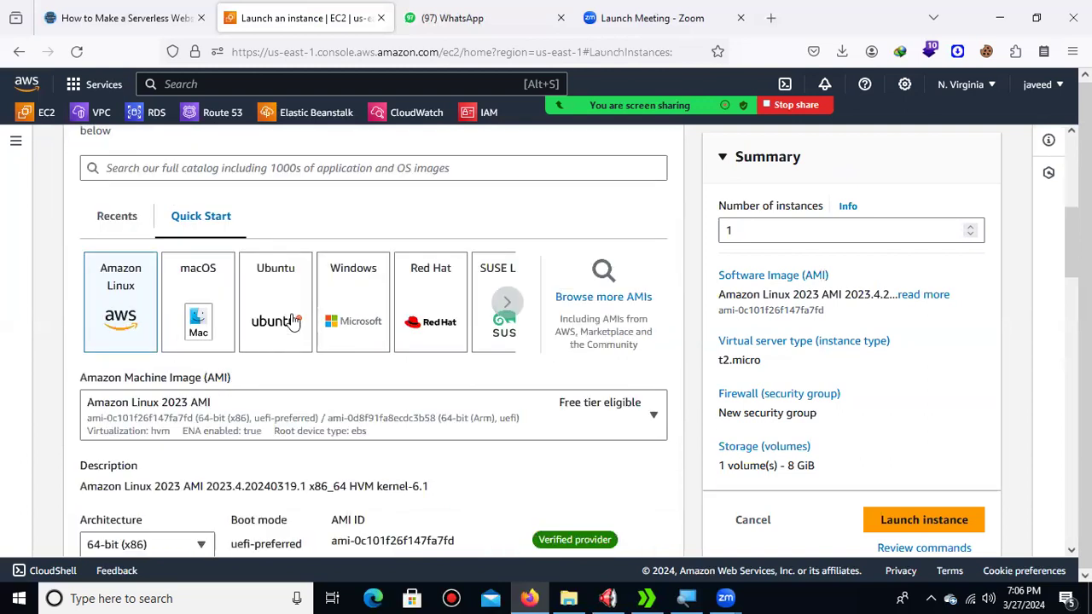
click(293, 321)
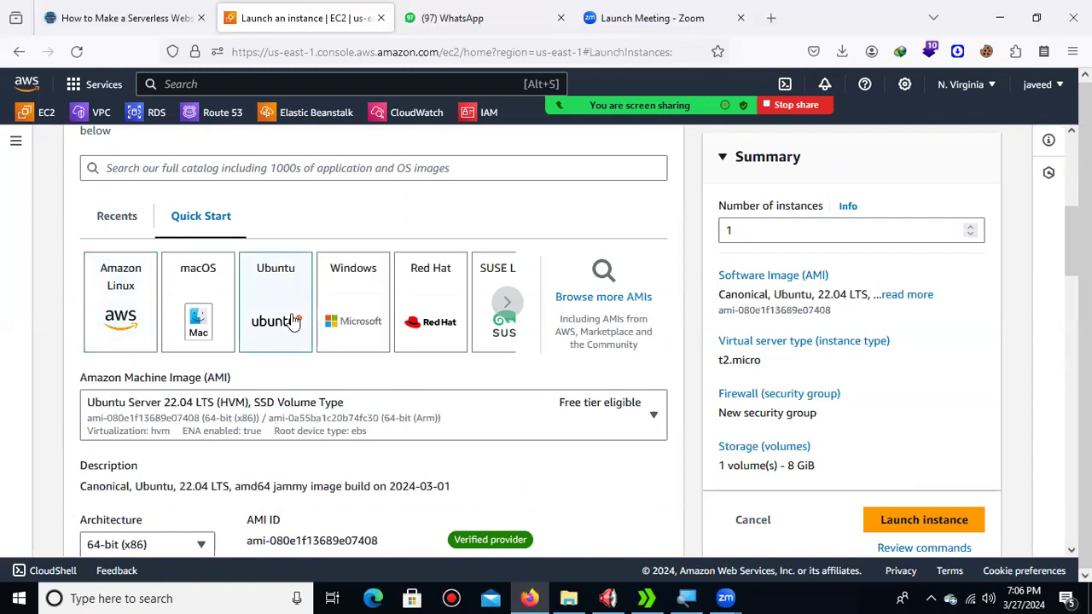
Select the existing prtb key pair for the privateserver instance's login
scroll(293, 321, down, 4)
scroll(293, 320, down, 4)
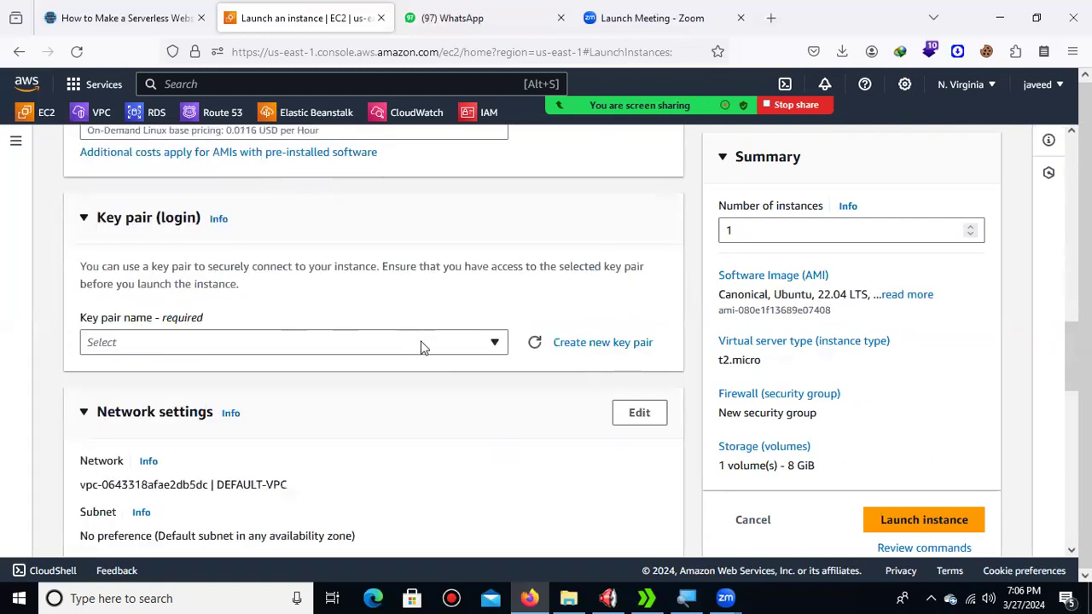
click(488, 348)
text(prtb)
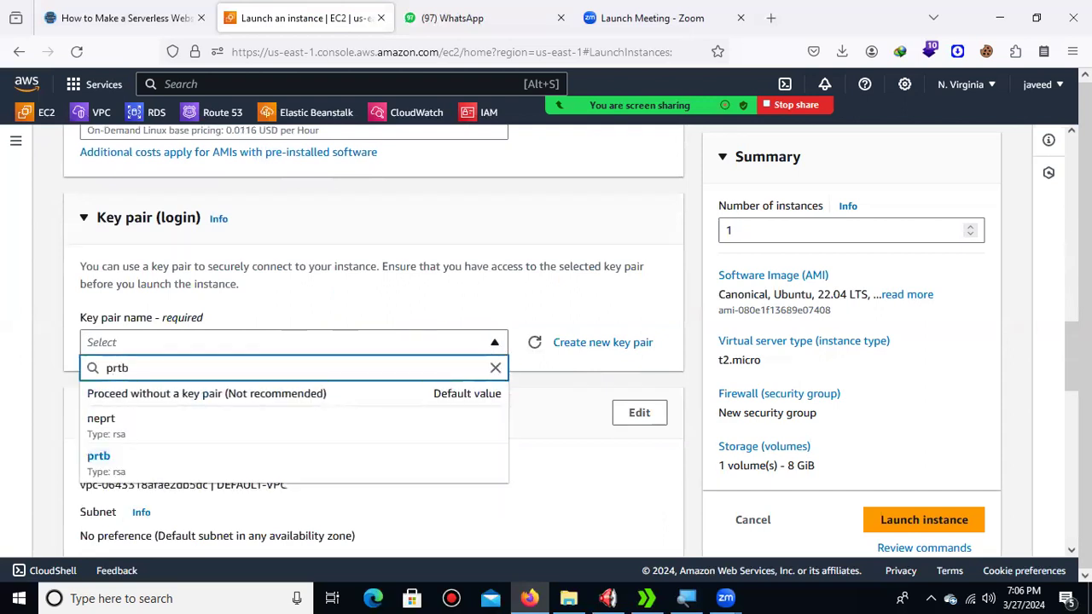
click(162, 429)
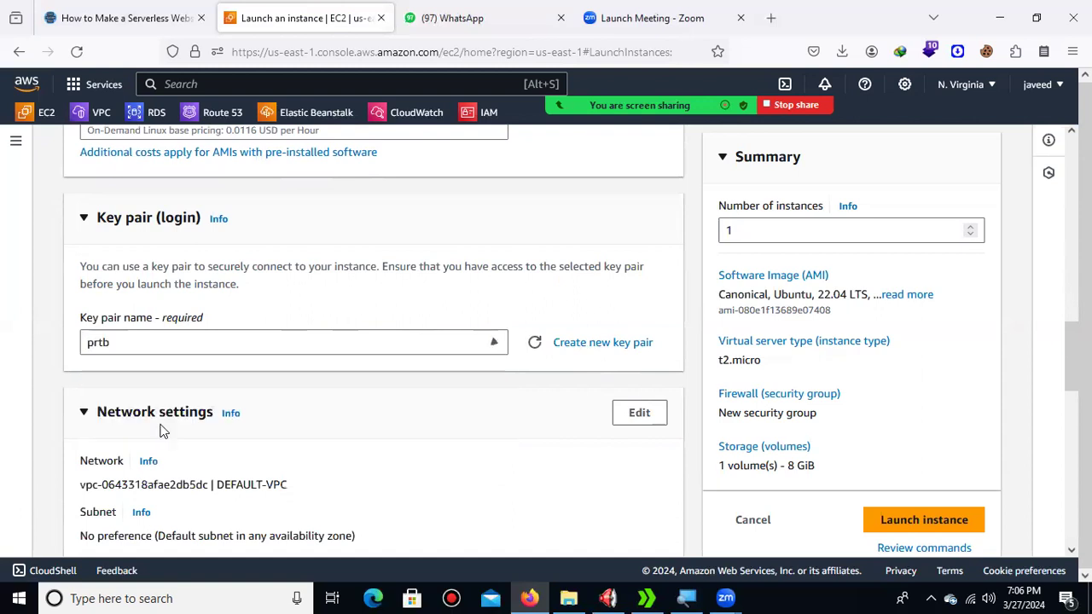
In the network settings, choose the non-default 10.0.0.0/16 VPC and place the instance in private-subnet
scroll(453, 378, down, 3)
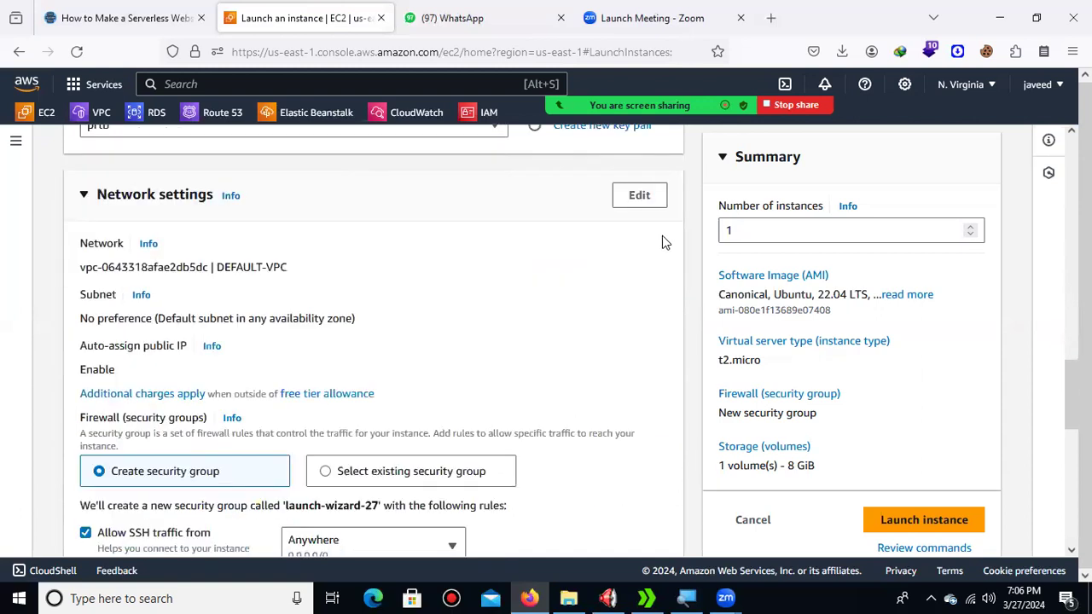
click(640, 194)
click(495, 279)
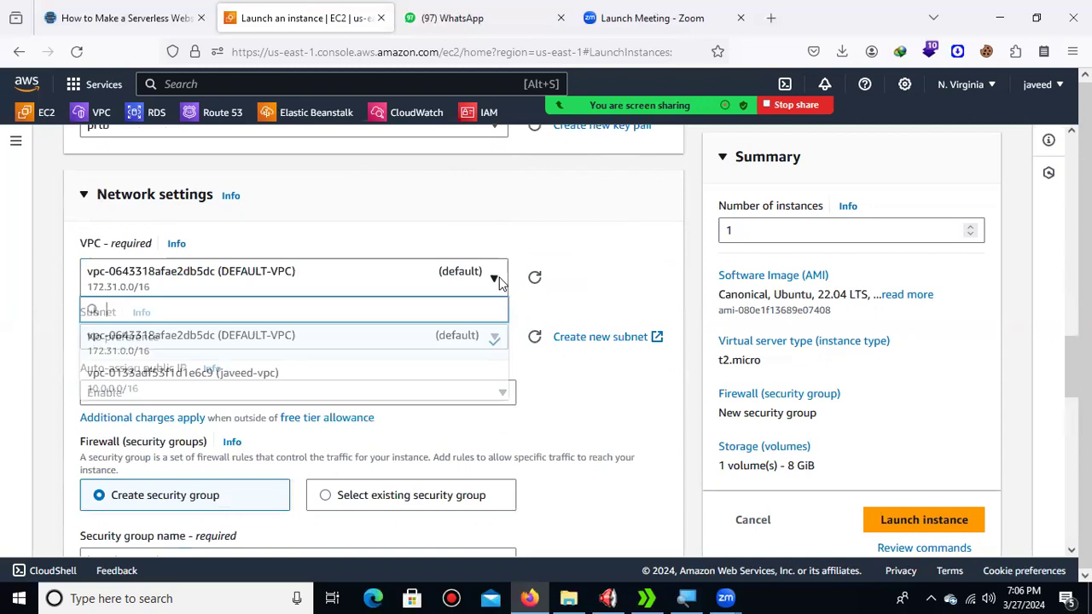
click(290, 383)
click(479, 343)
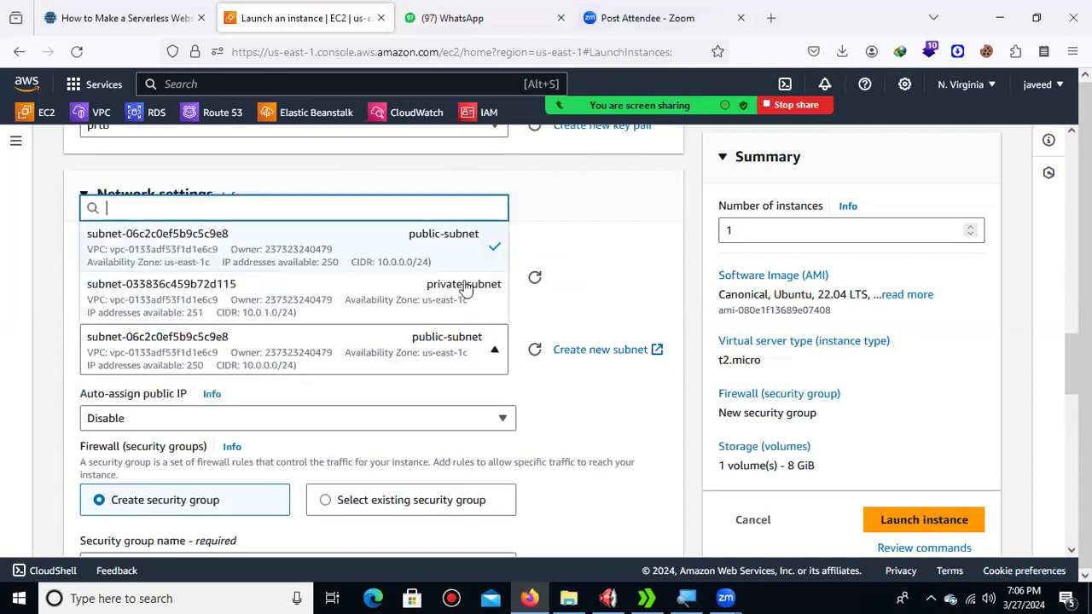
click(468, 297)
Add a second inbound rule to privateserver's security group, allowing All ICMP - IPv4 with source type Anywhere
scroll(606, 264, down, 1)
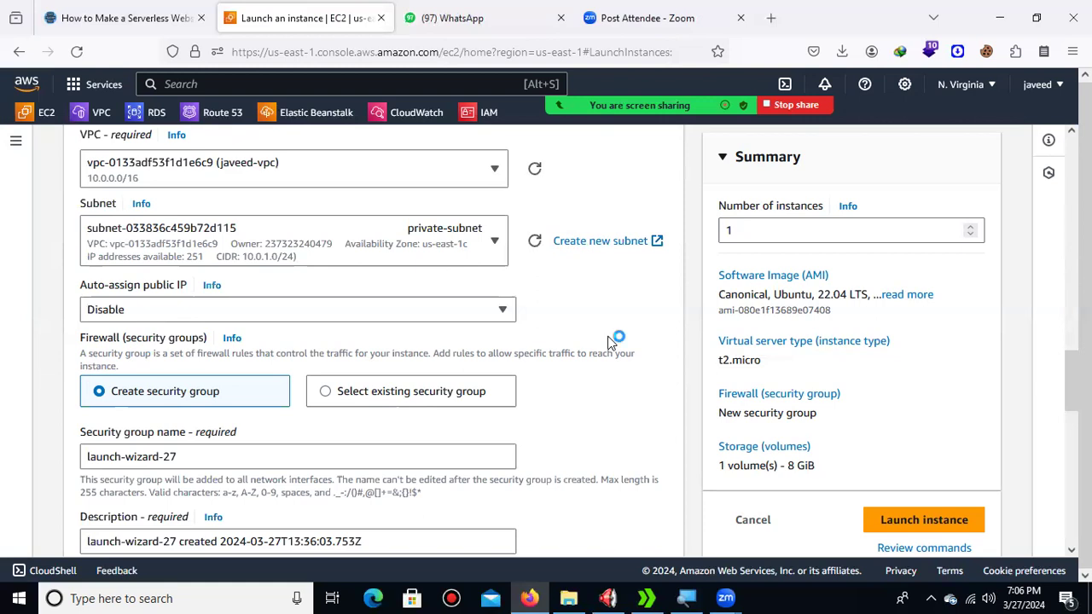
scroll(612, 343, down, 10)
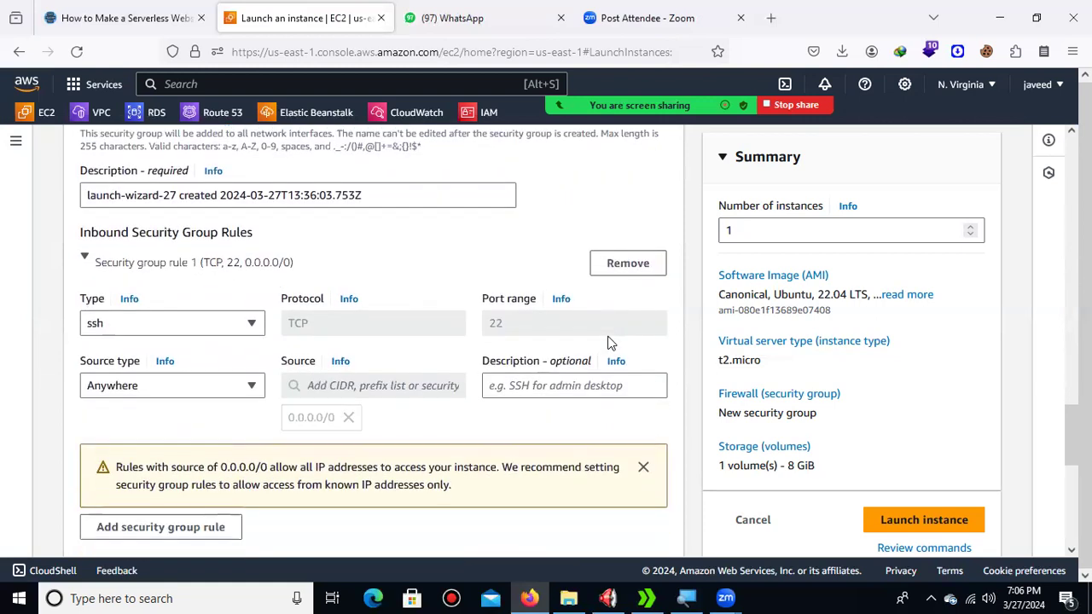
click(129, 336)
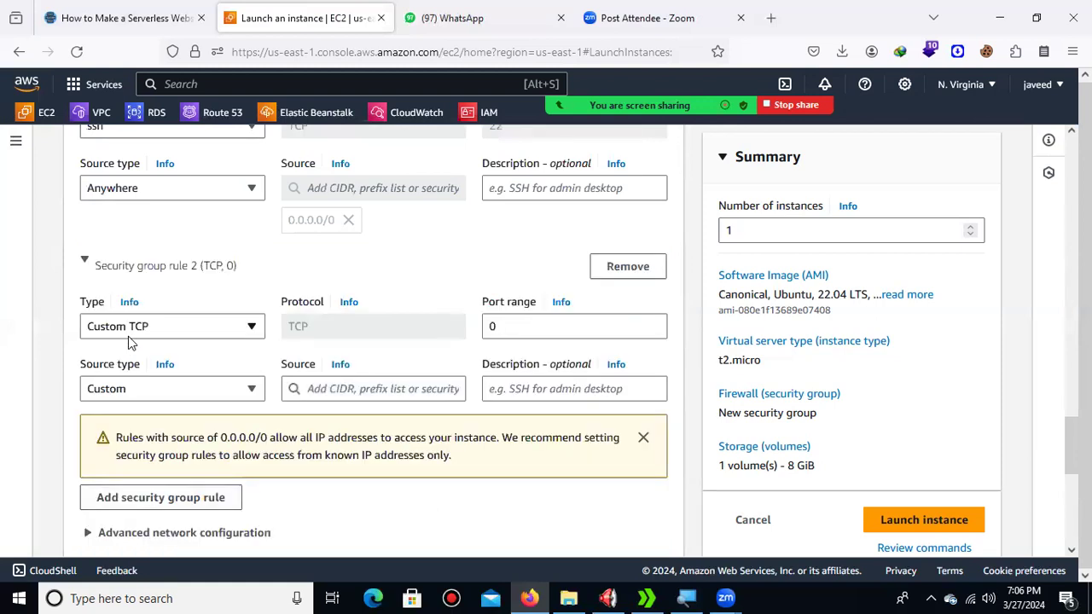
click(249, 331)
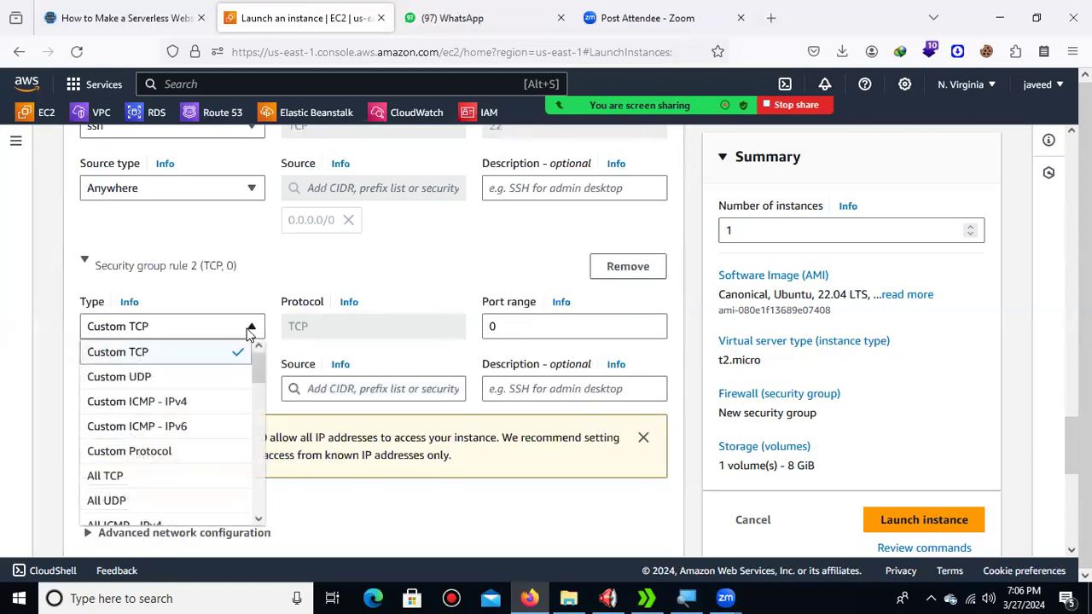
click(182, 404)
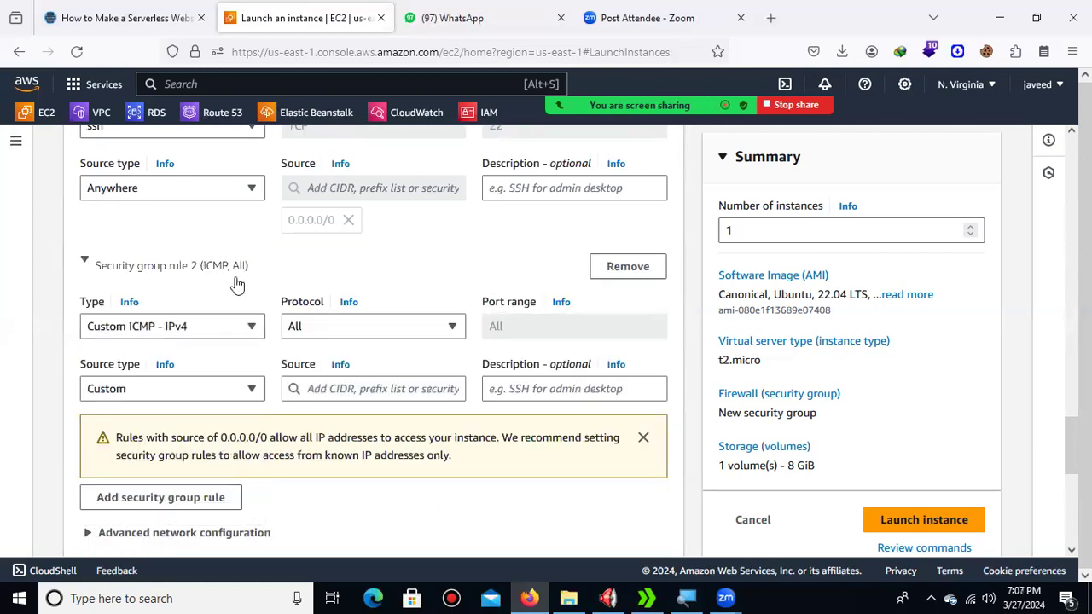
click(212, 390)
click(251, 326)
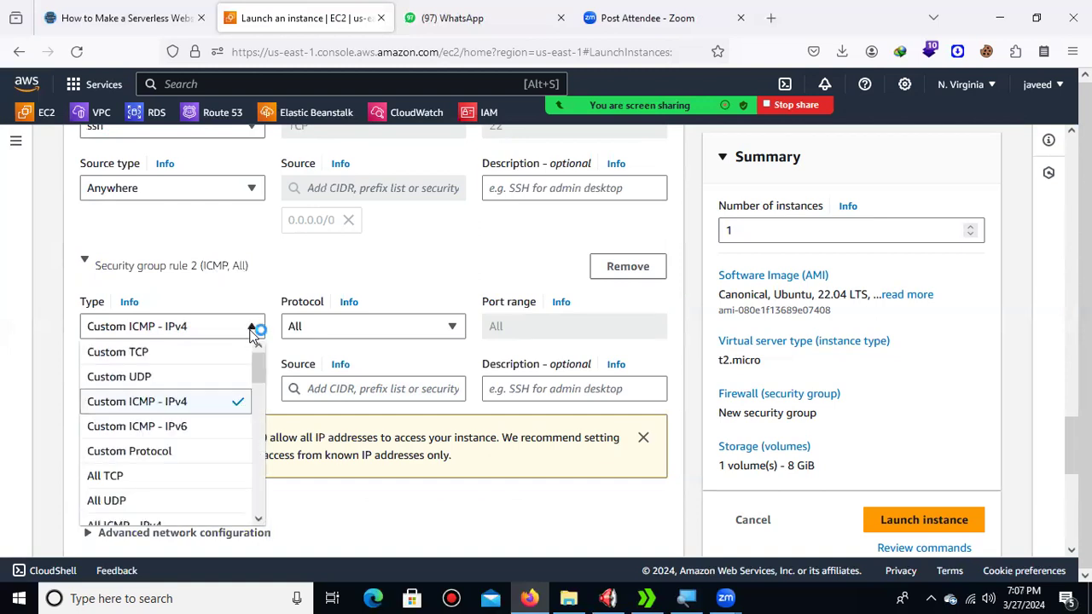
scroll(230, 393, down, 3)
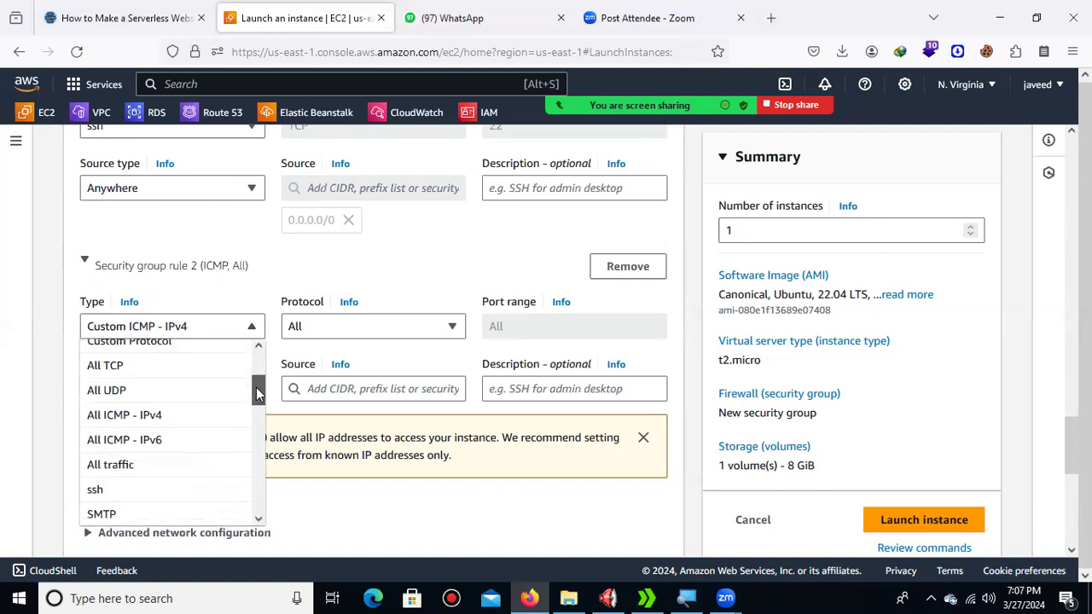
click(162, 417)
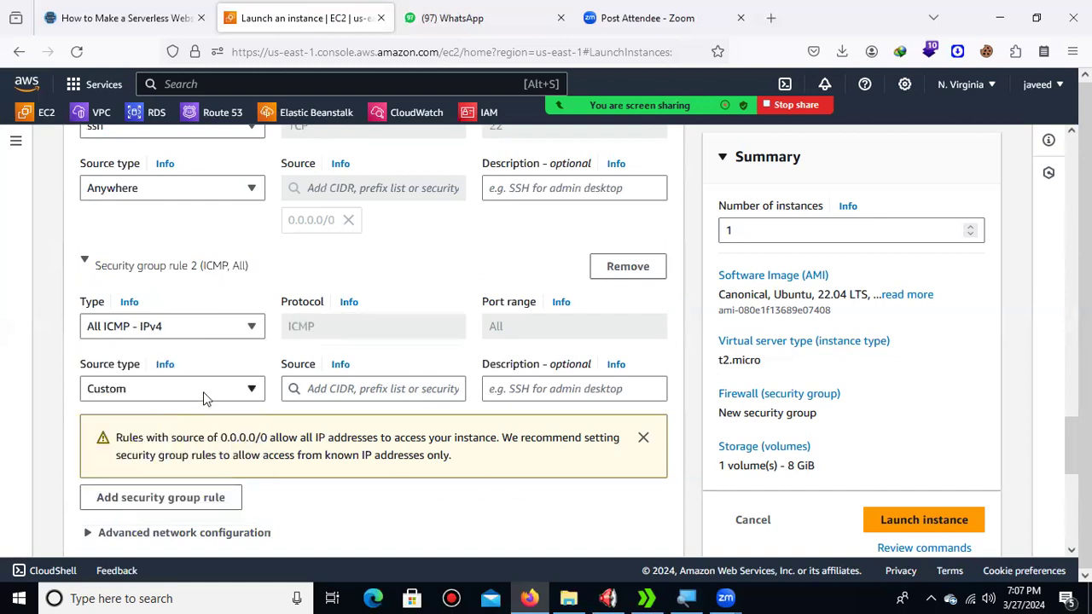
click(202, 392)
click(170, 415)
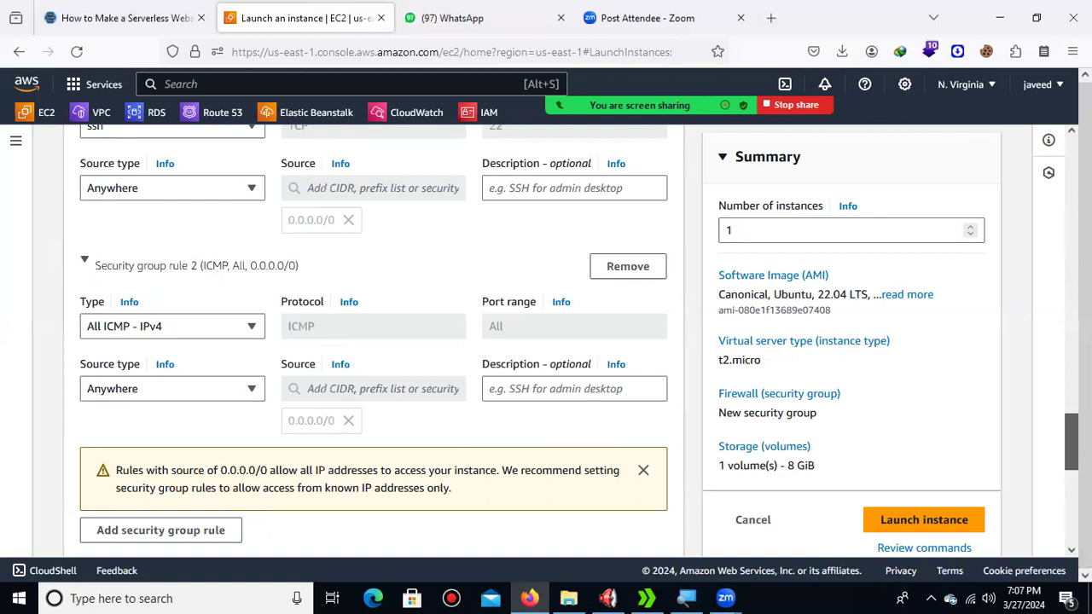
Review privateserver's storage configuration and its SSH and ICMP inbound security group rules
scroll(373, 341, down, 5)
scroll(373, 341, down, 1)
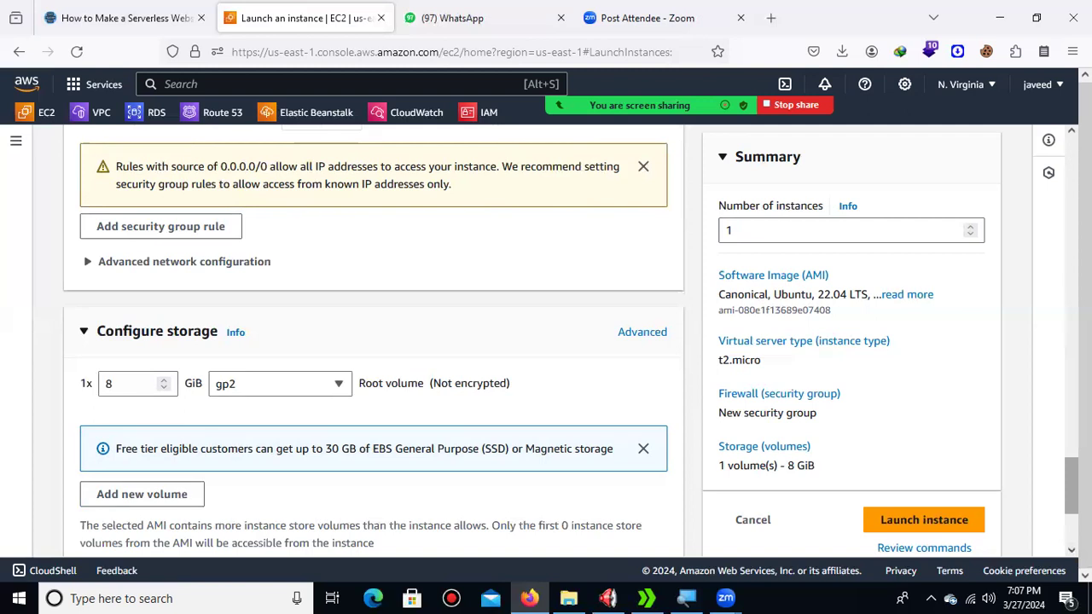
scroll(374, 342, down, 2)
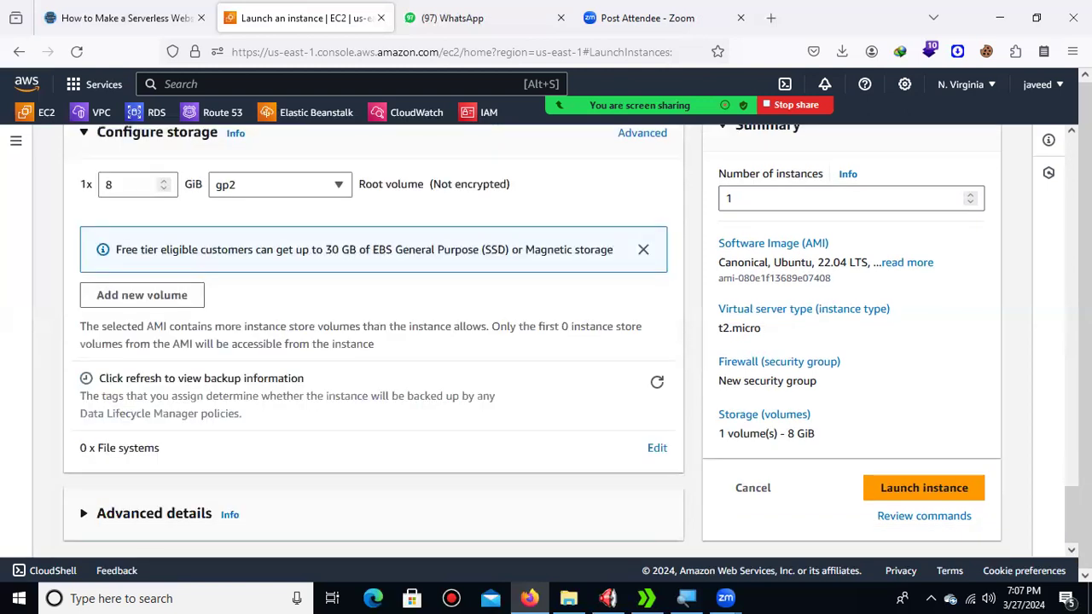
scroll(1071, 512, up, 2)
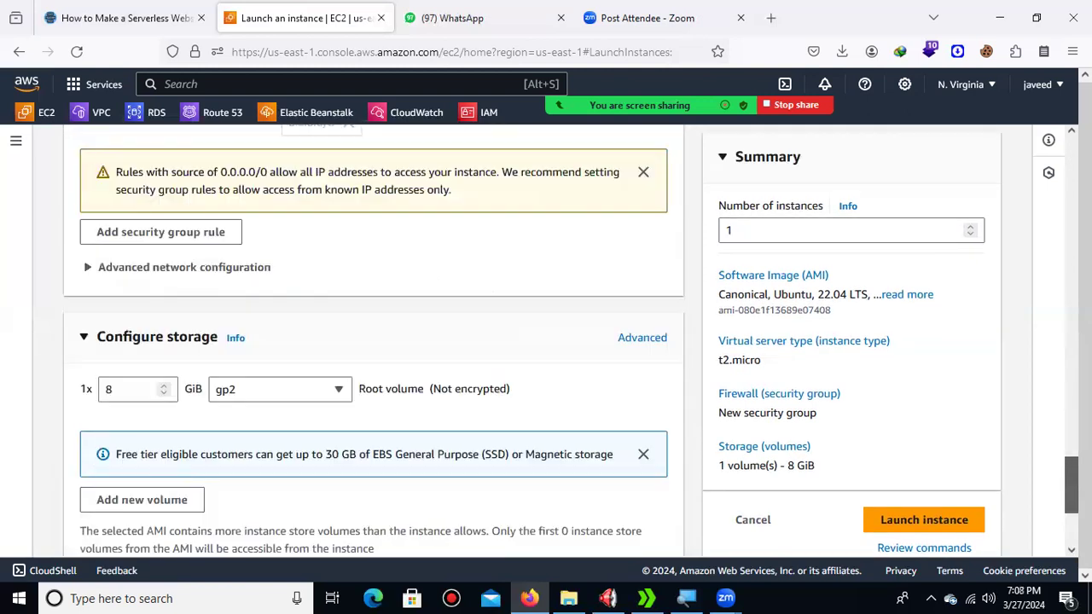
scroll(374, 342, up, 2)
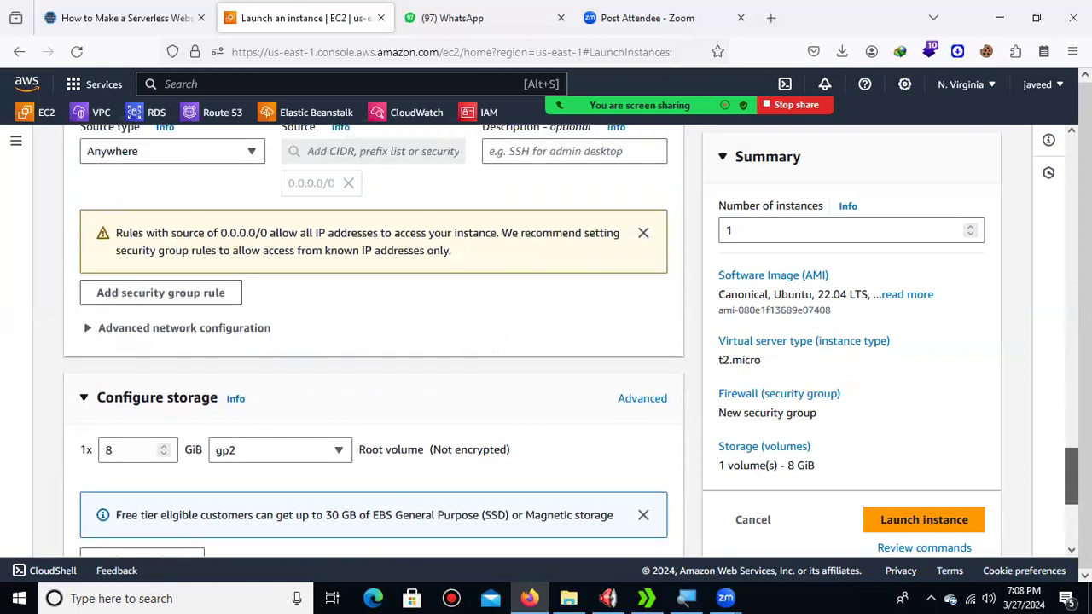
scroll(373, 341, up, 1)
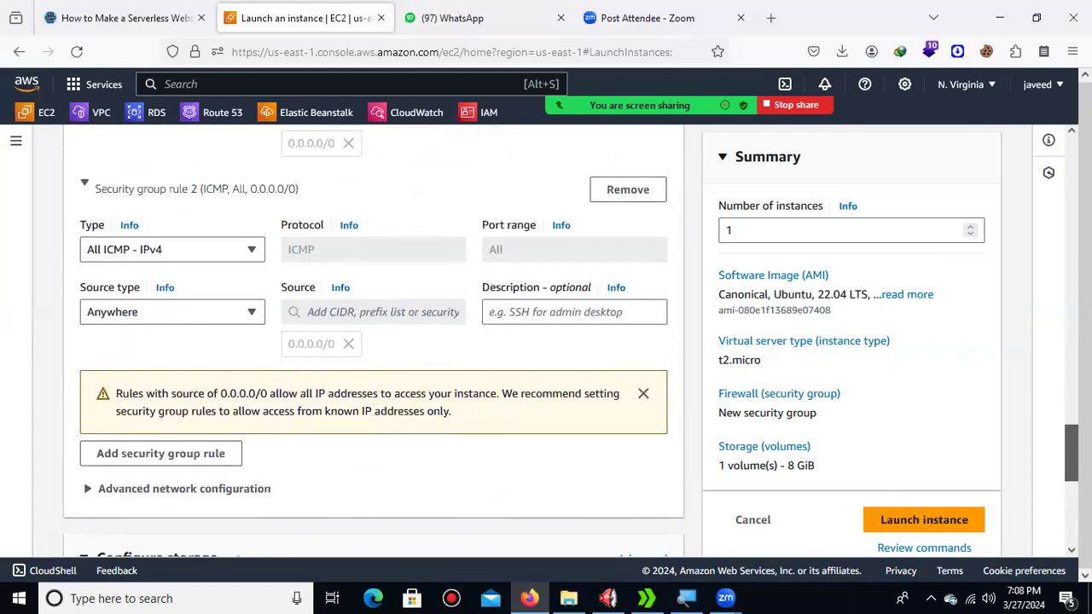
scroll(373, 341, up, 1)
scroll(373, 341, up, 4)
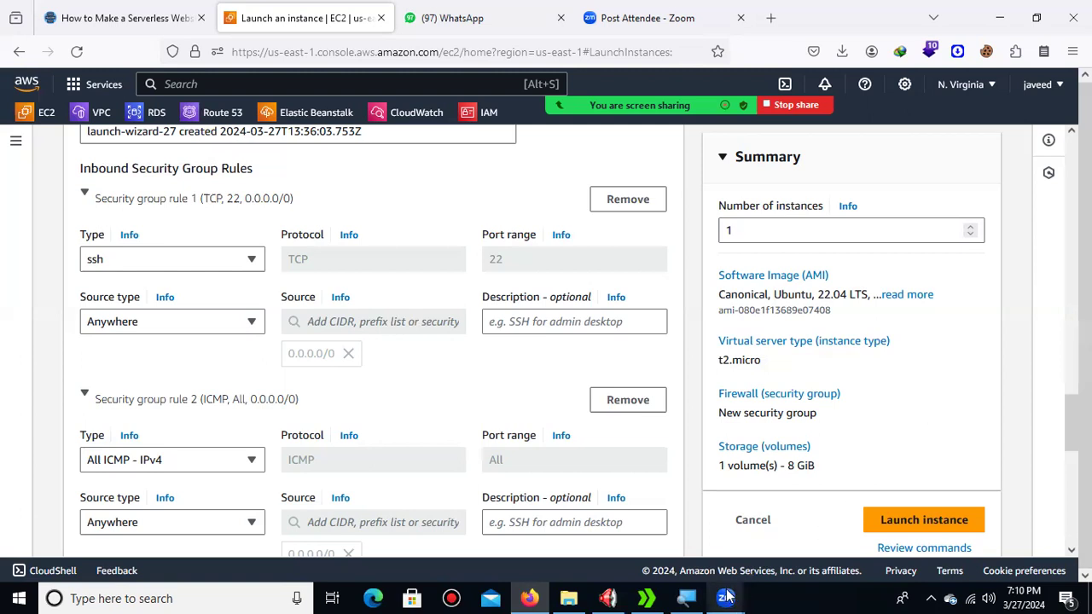
Mute the microphone in the Zoom meeting
mouse_move(726, 597)
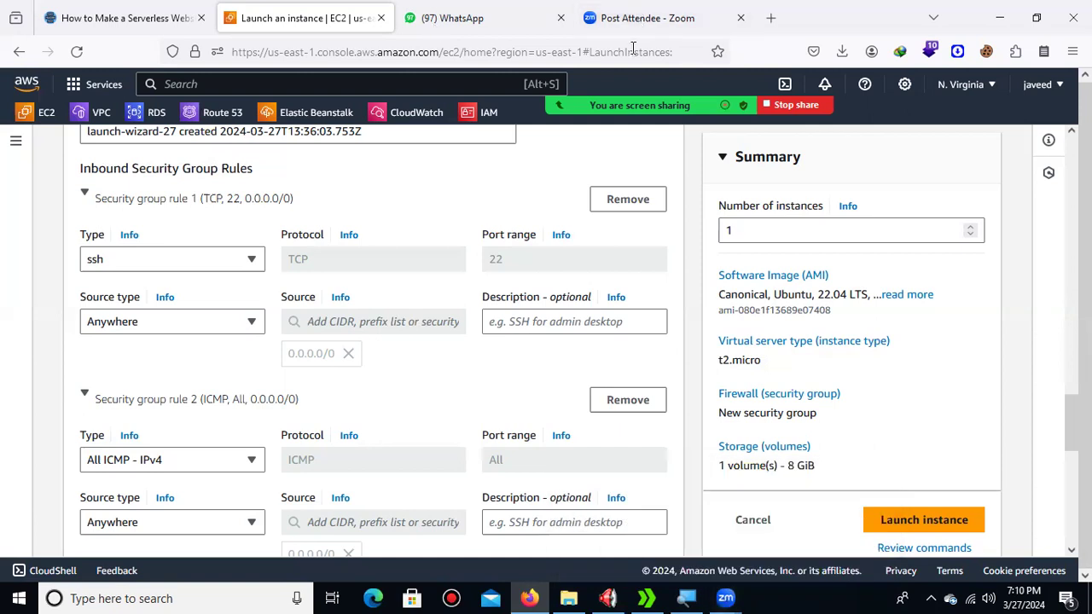
mouse_move(633, 48)
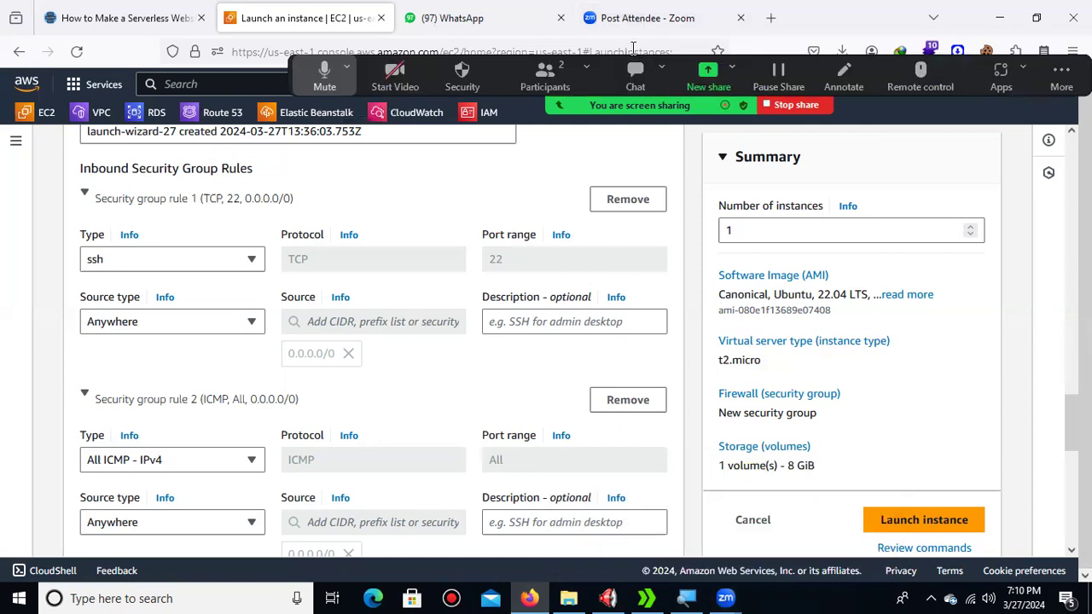
key(alt+a)
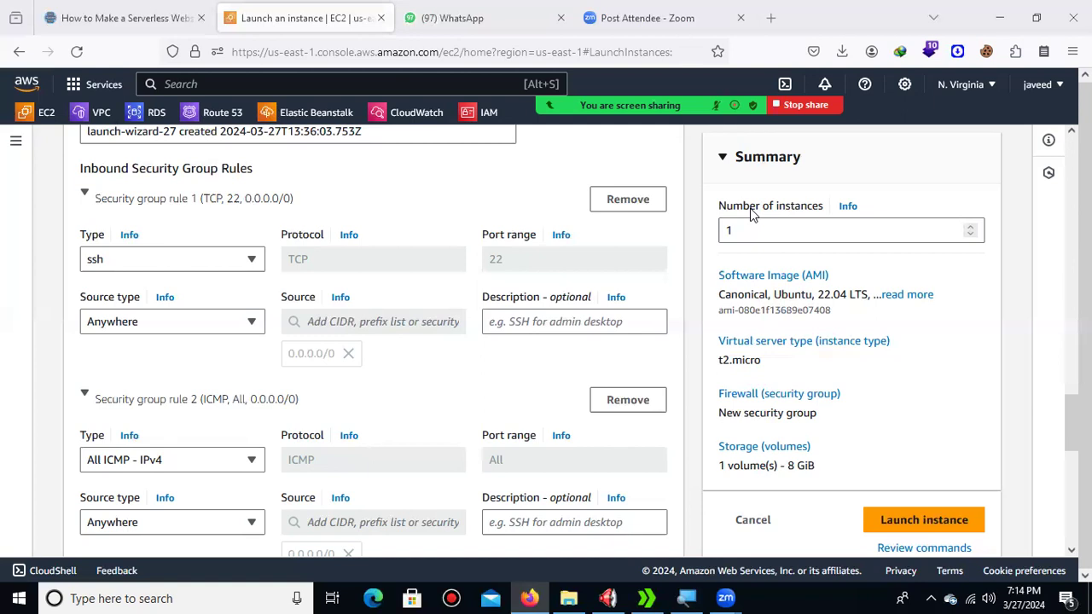
click(616, 19)
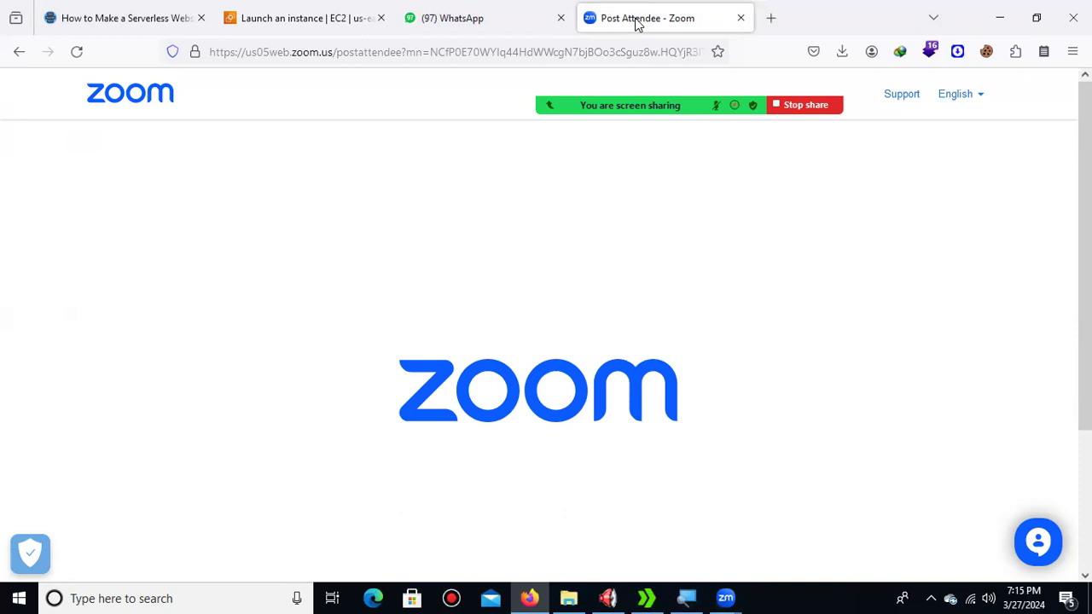
click(428, 21)
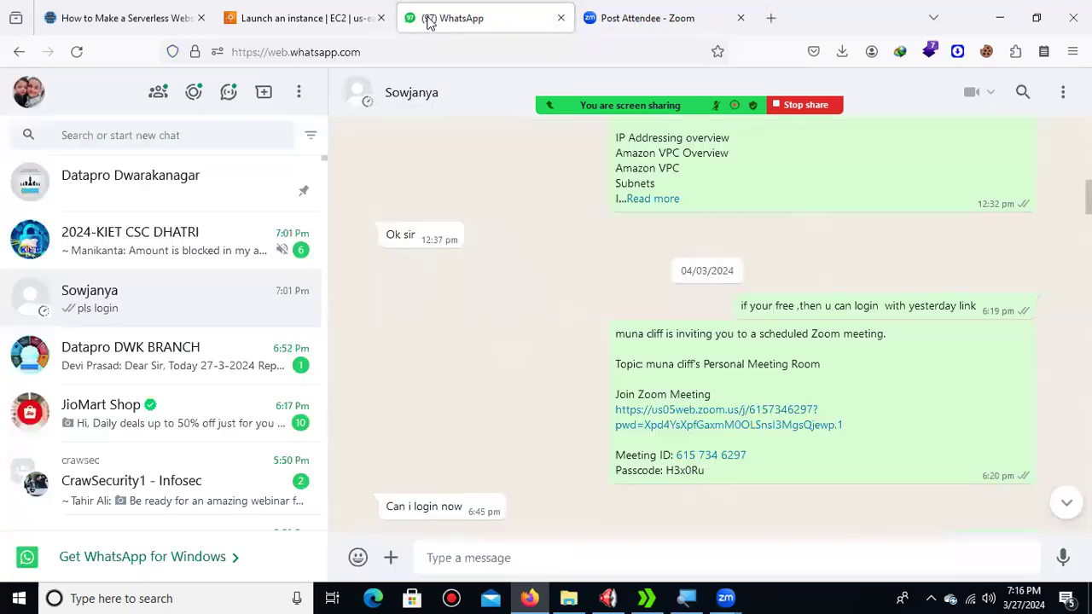
click(657, 24)
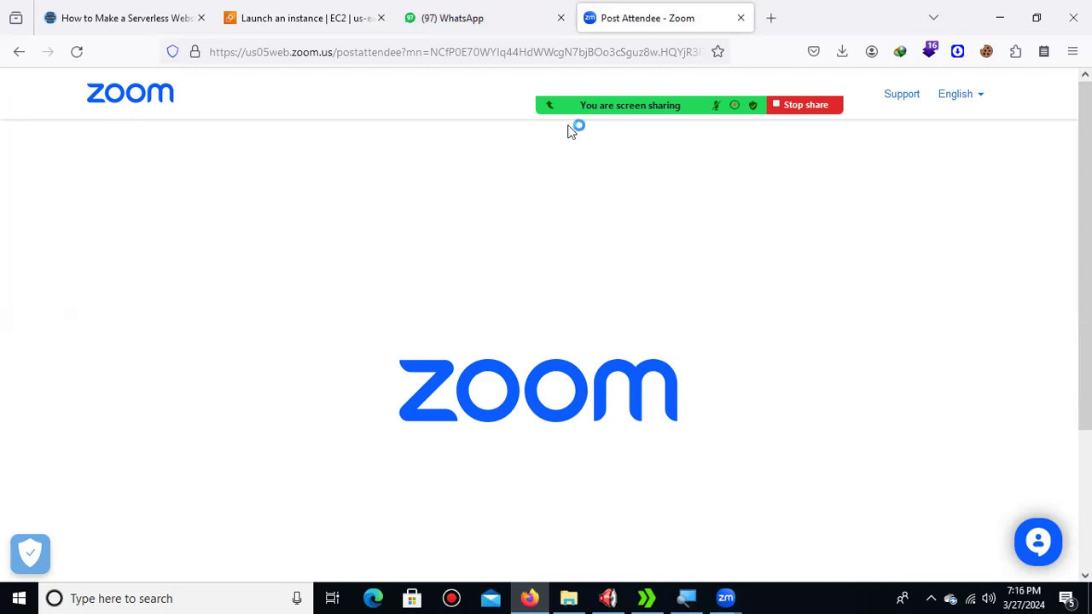
click(529, 17)
click(652, 24)
click(491, 11)
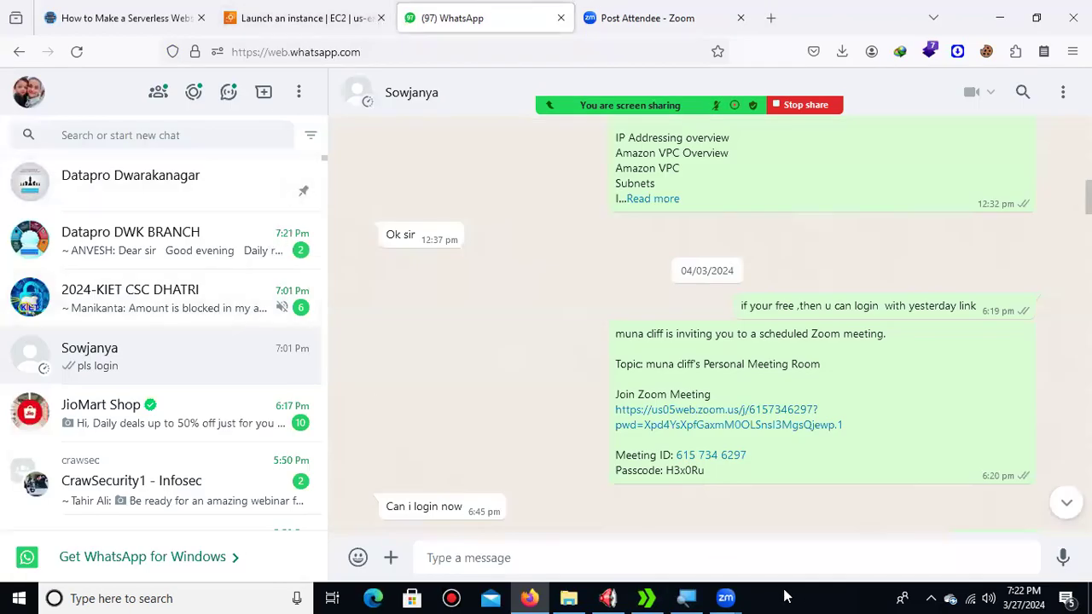
Switch to Zoom's screen sharing meeting controls and unmute the microphone
mouse_move(725, 598)
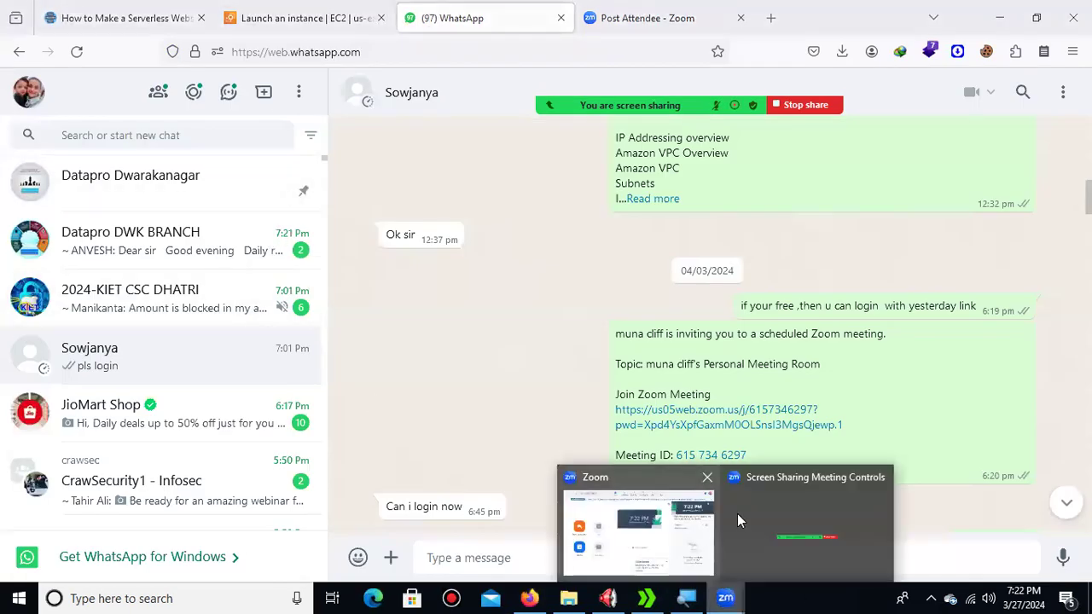
click(739, 521)
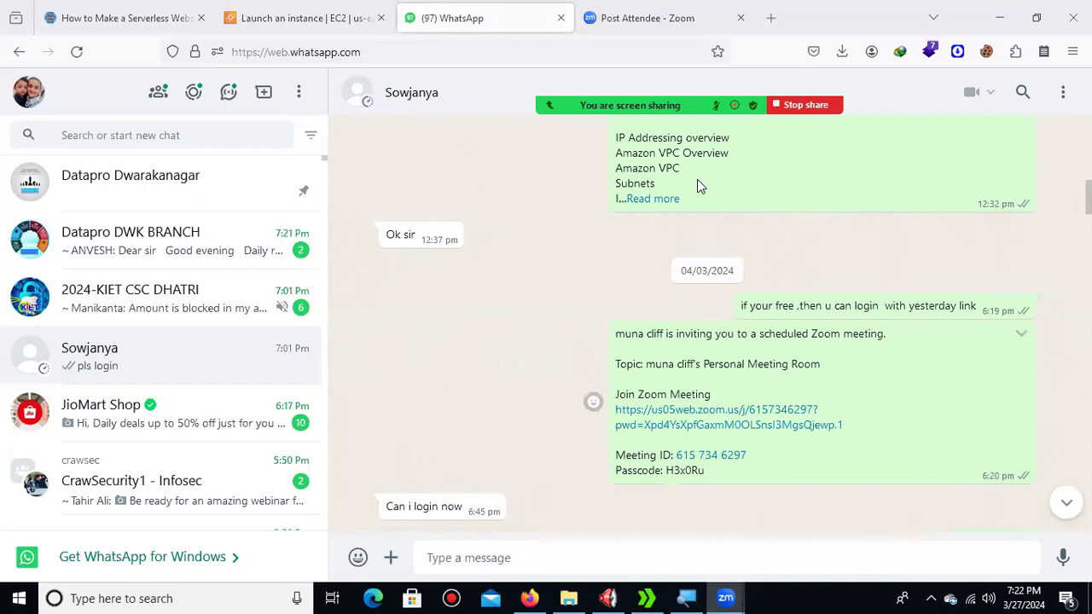
click(611, 22)
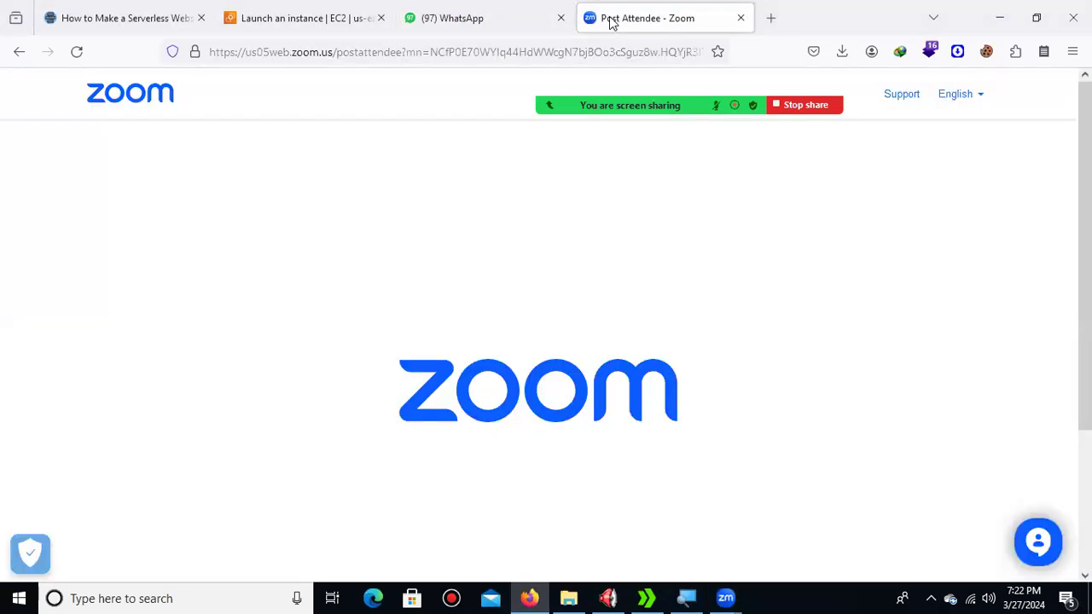
mouse_move(725, 597)
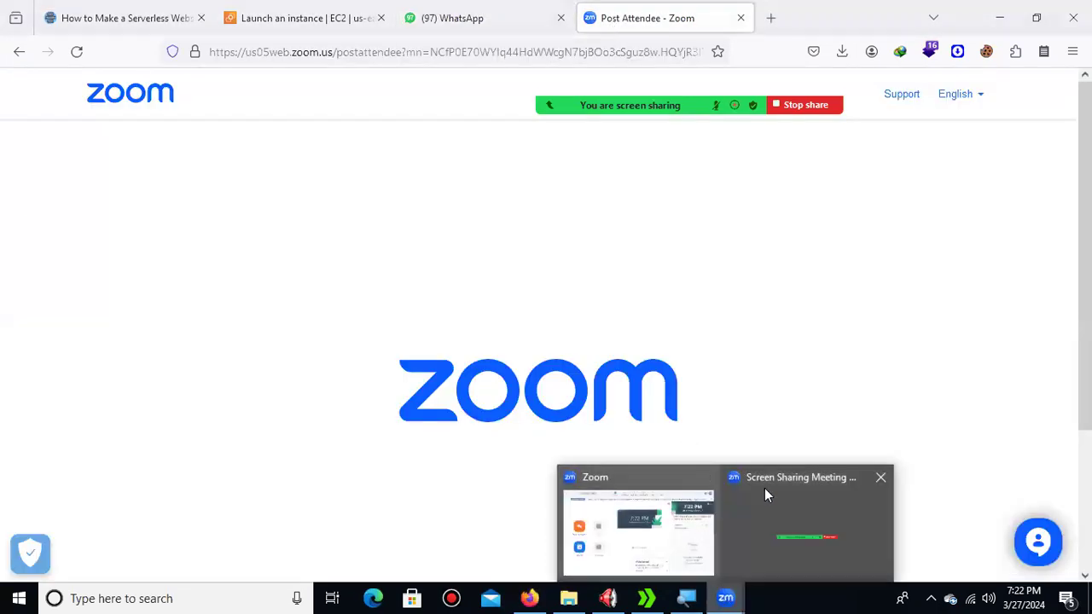
click(673, 483)
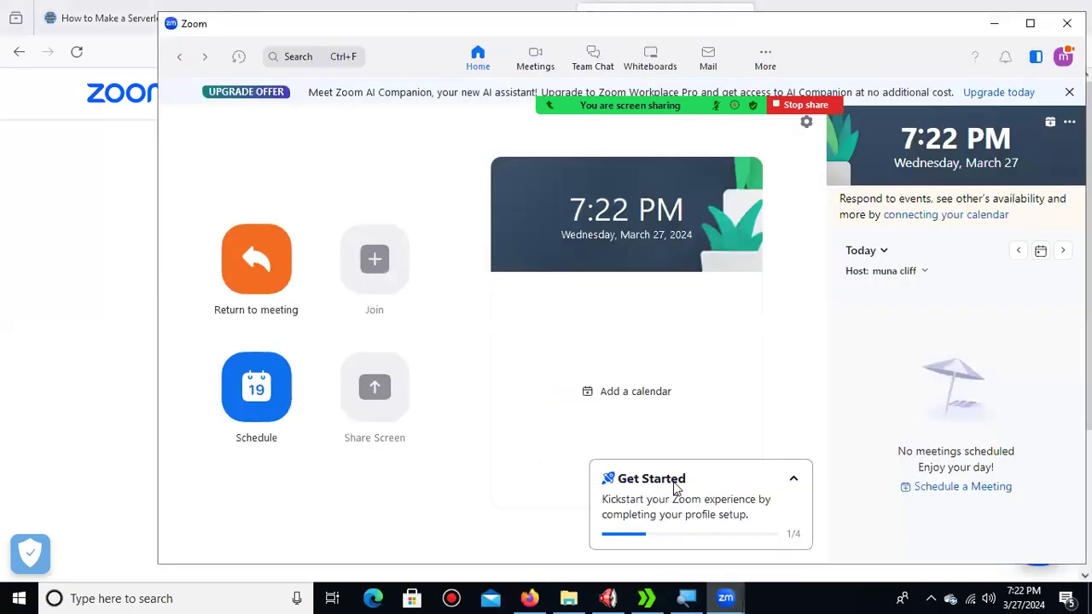
mouse_move(726, 597)
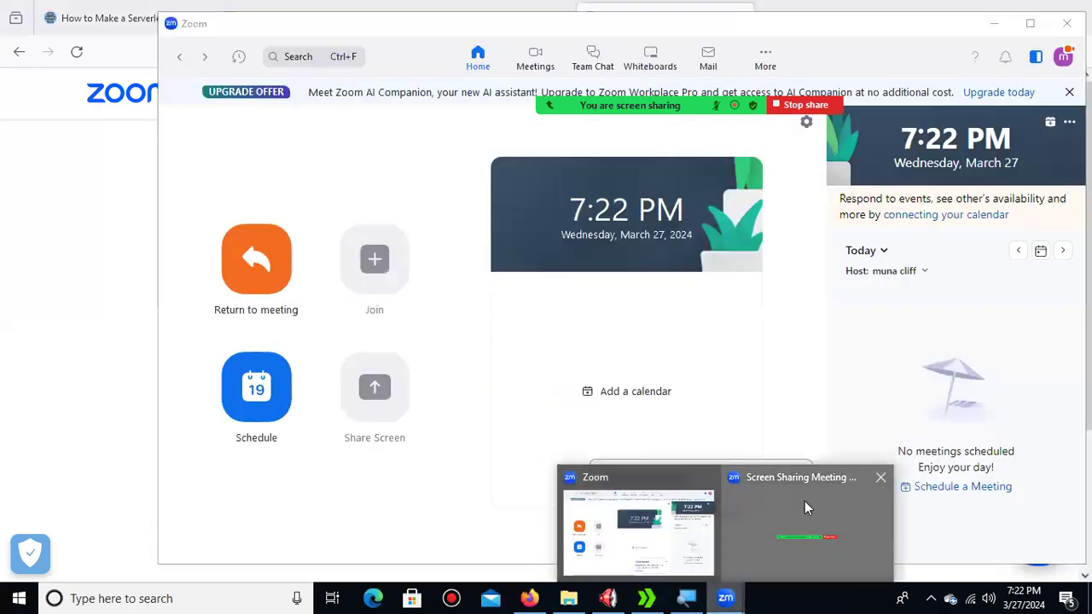
click(806, 508)
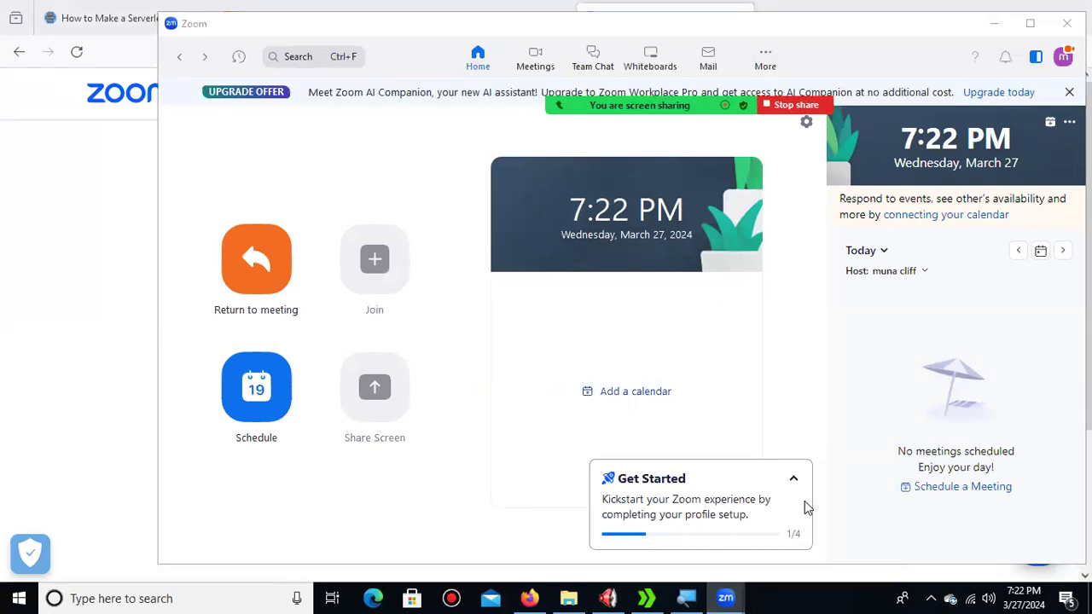
Switch back to the EC2 launch form in Firefox, recheck privateserver's network and security group settings, and launch the instance
click(529, 598)
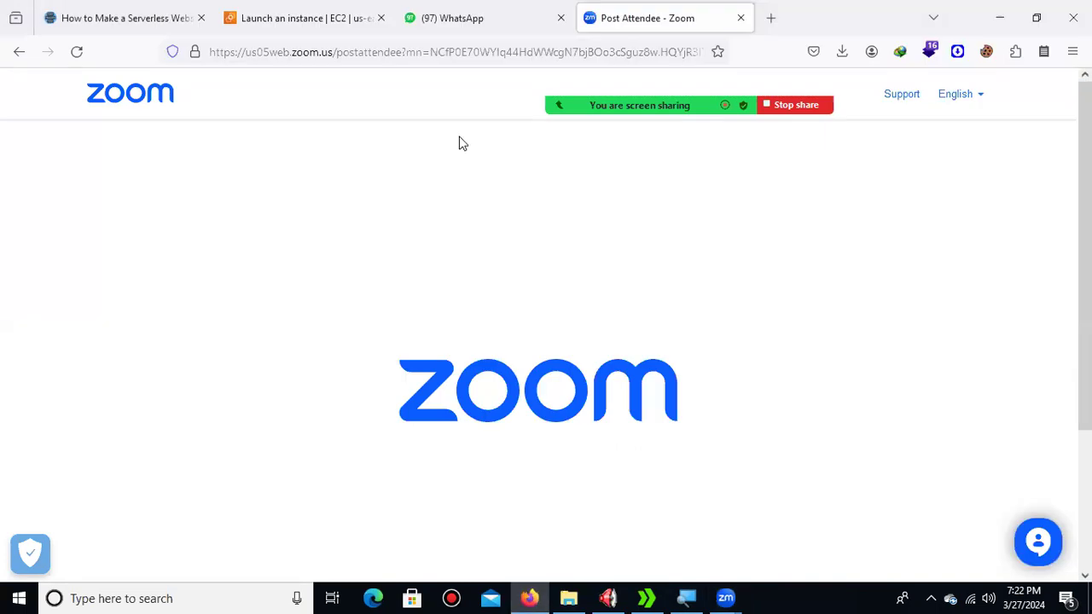
click(272, 19)
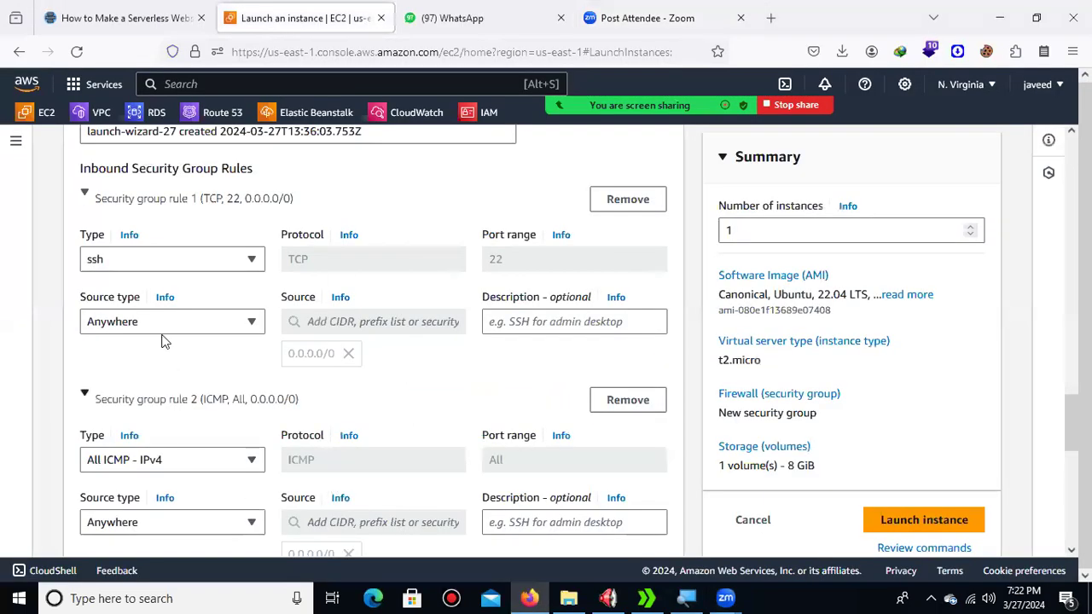
scroll(165, 335, up, 3)
scroll(235, 315, up, 2)
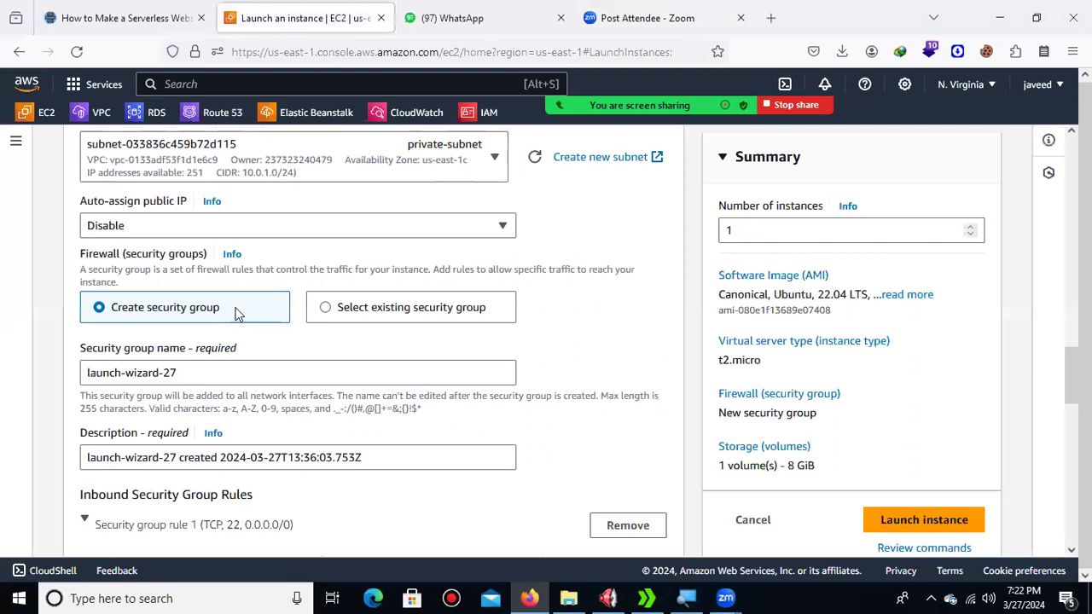
scroll(596, 341, up, 4)
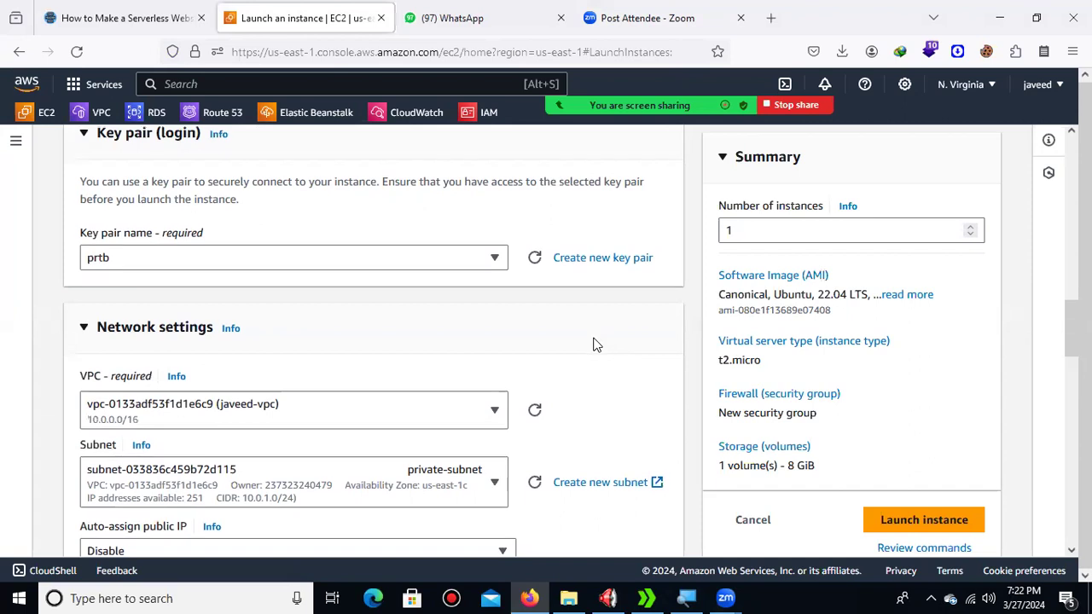
scroll(596, 344, down, 2)
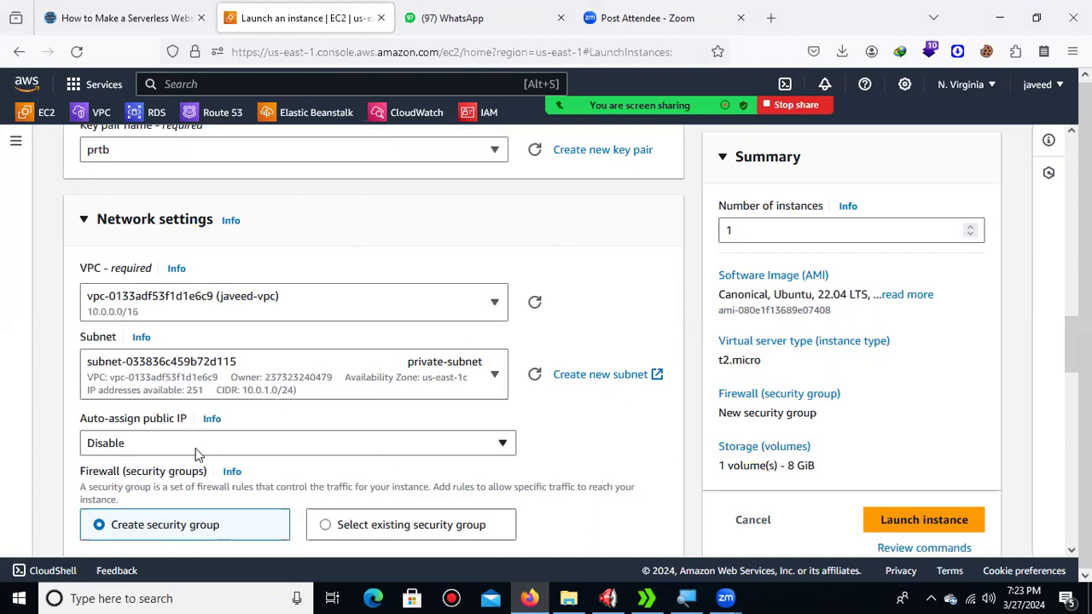
scroll(653, 382, down, 6)
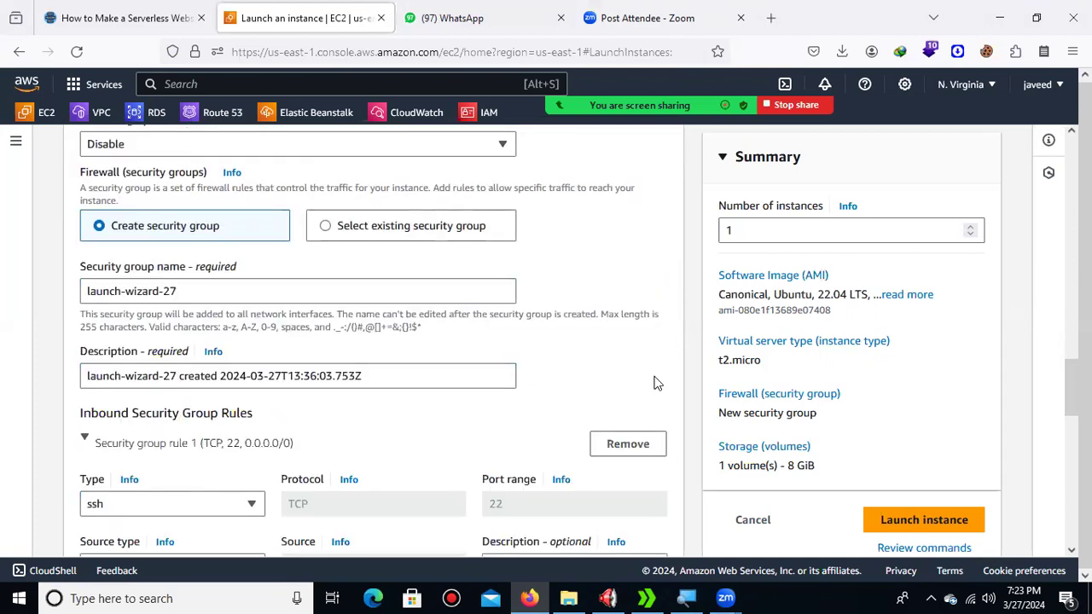
scroll(654, 383, down, 3)
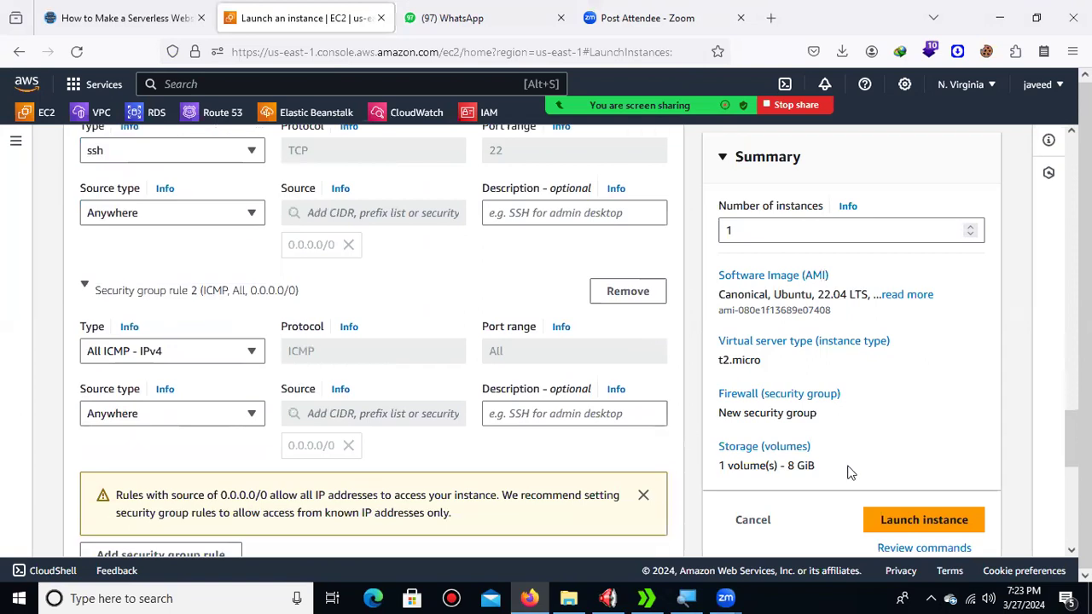
click(915, 529)
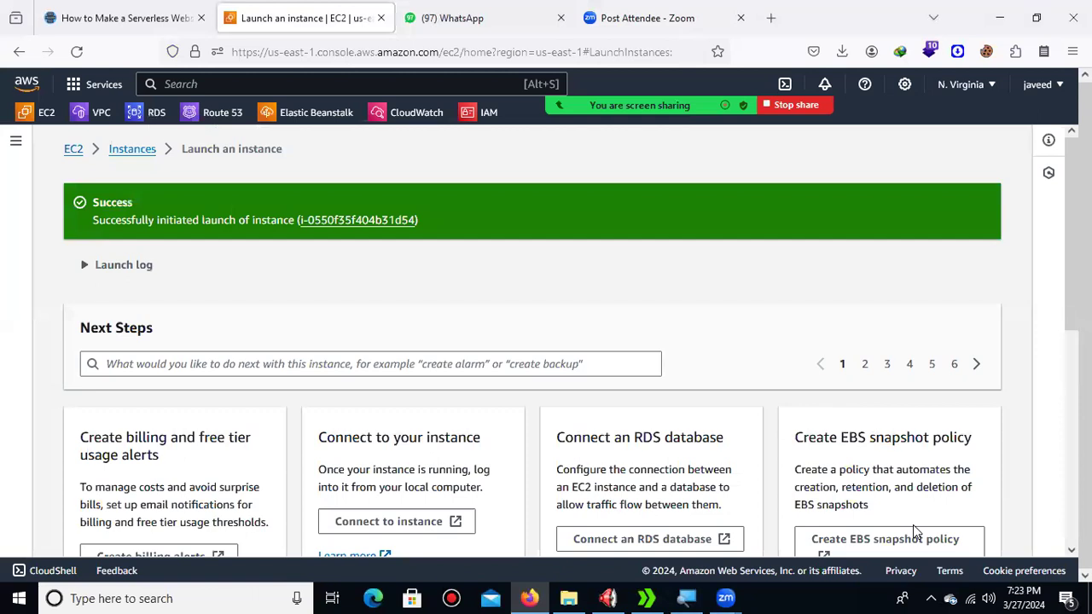
In the reloaded Instances list, select publicserver, open its SSH client connection instructions and copy the example SSH command
click(133, 149)
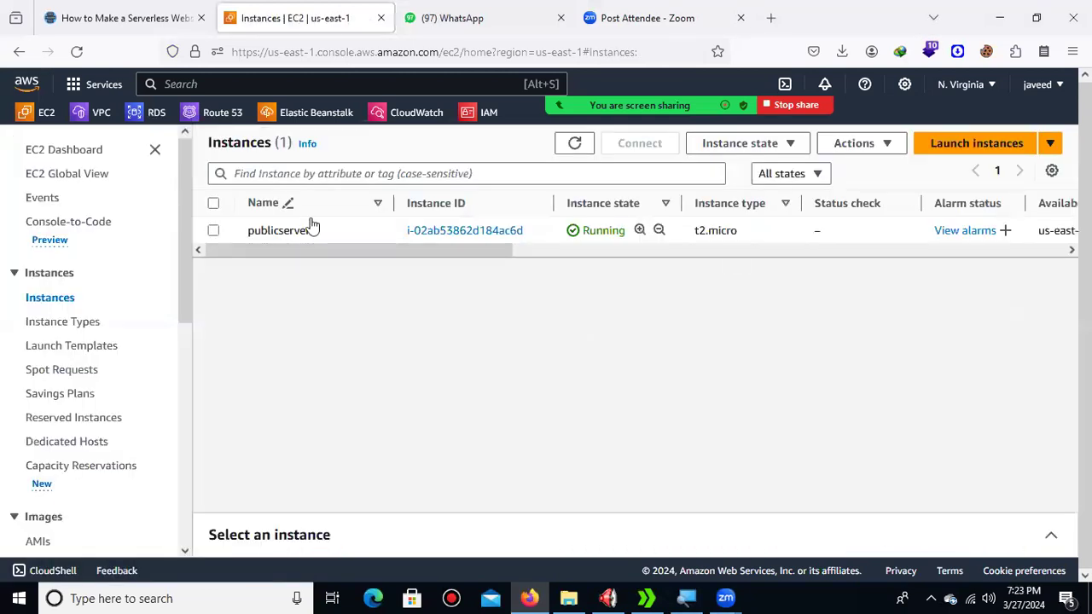
click(77, 52)
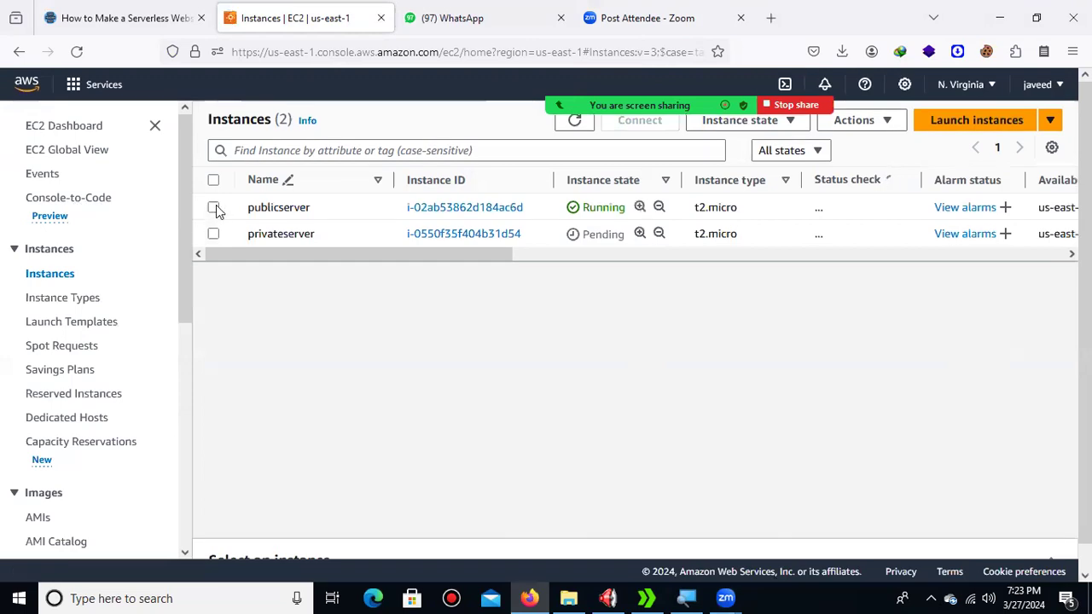
click(214, 207)
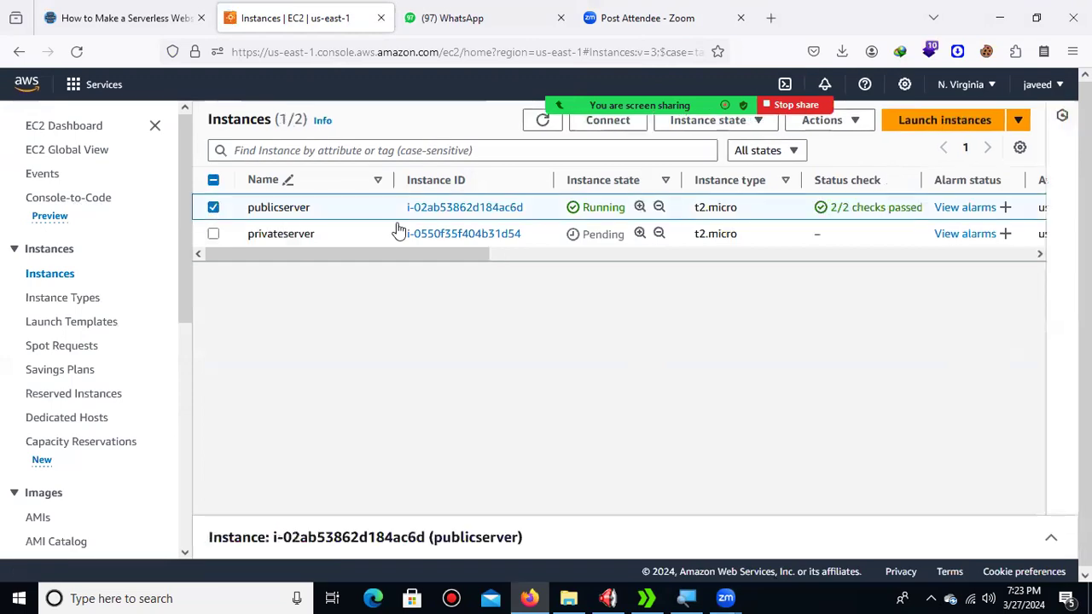
right_click(455, 215)
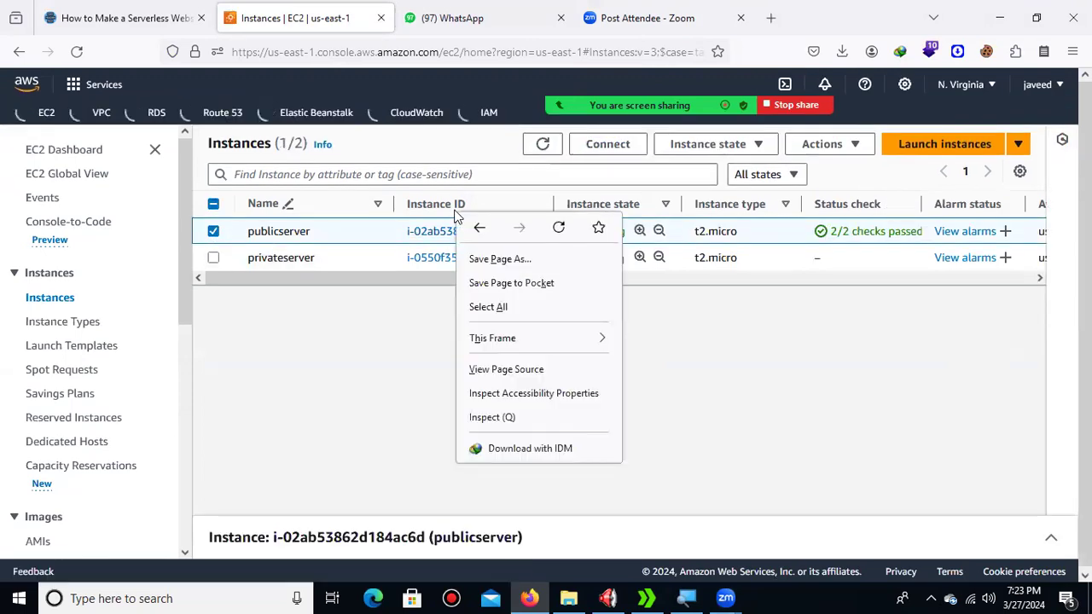
right_click(422, 239)
click(450, 259)
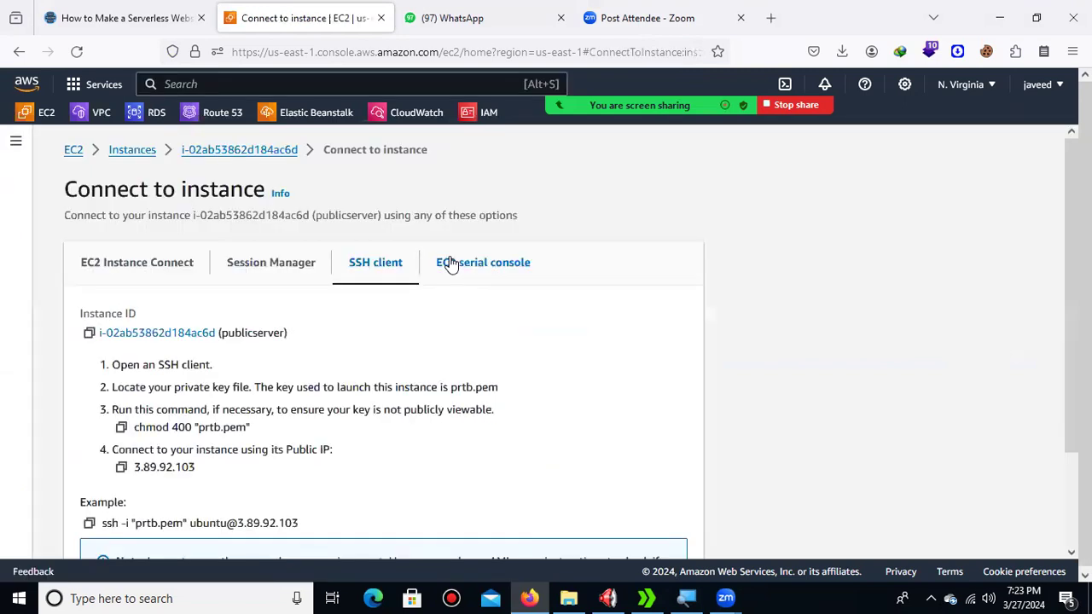
scroll(384, 384, down, 2)
click(89, 404)
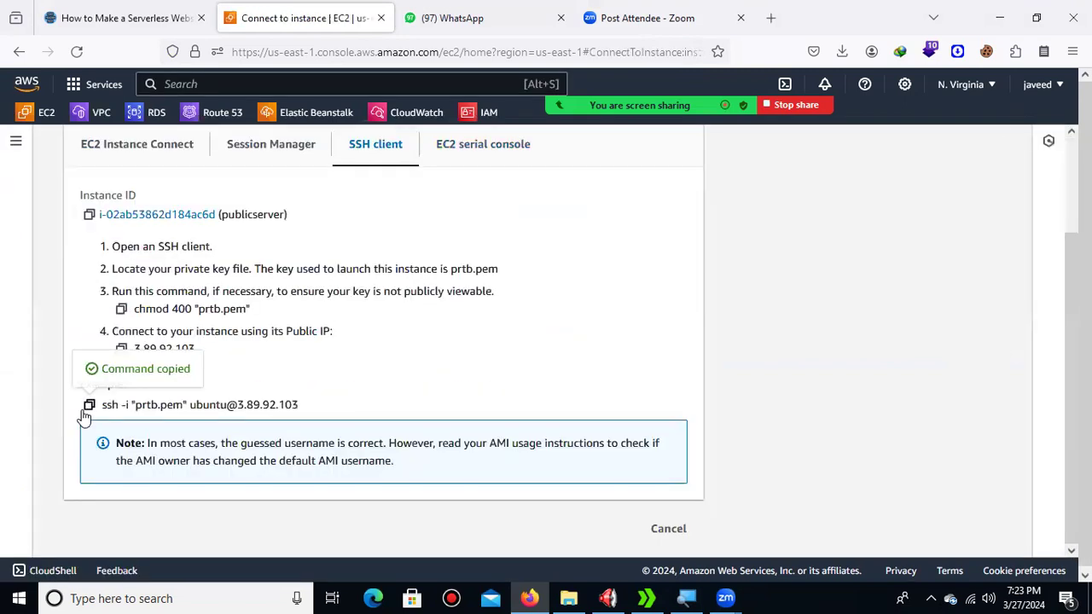
Show the downloaded prtb.pem in its Downloads folder and open Git Bash in that folder
click(842, 53)
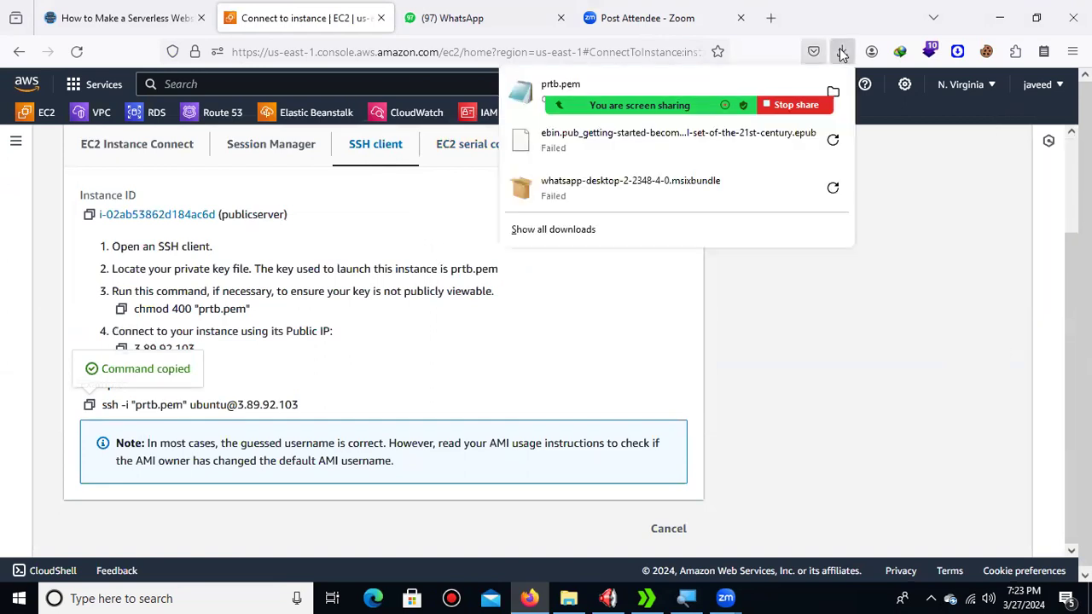
click(832, 91)
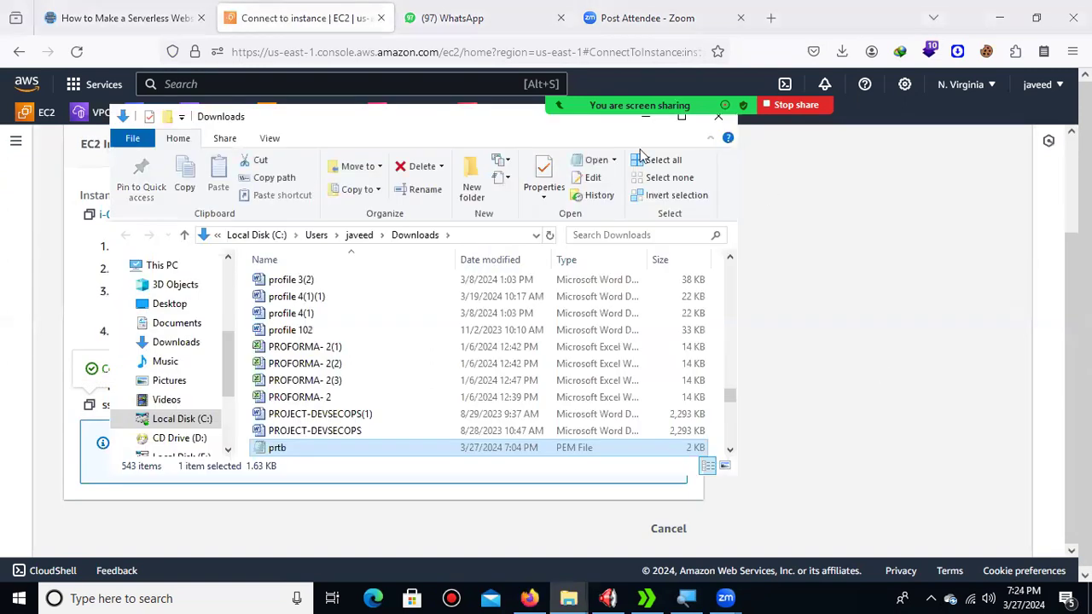
key(super+Up)
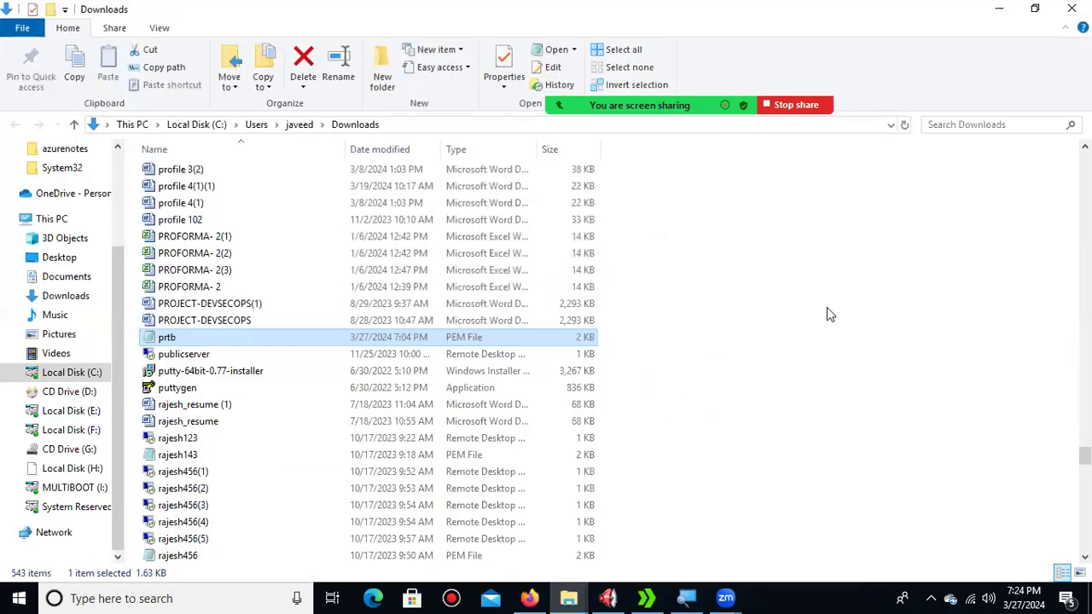
right_click(788, 259)
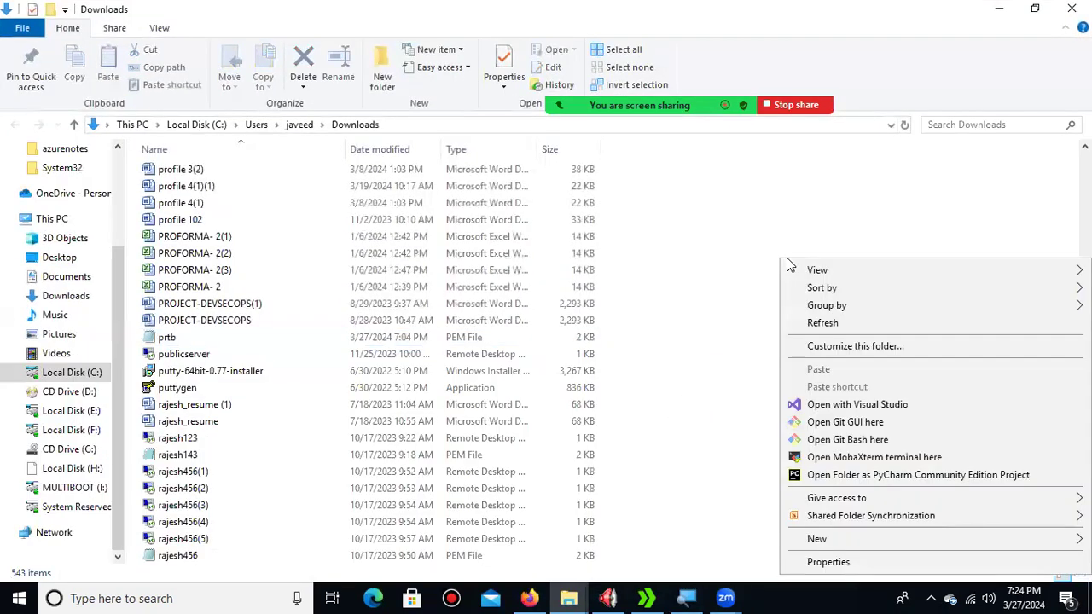
click(851, 442)
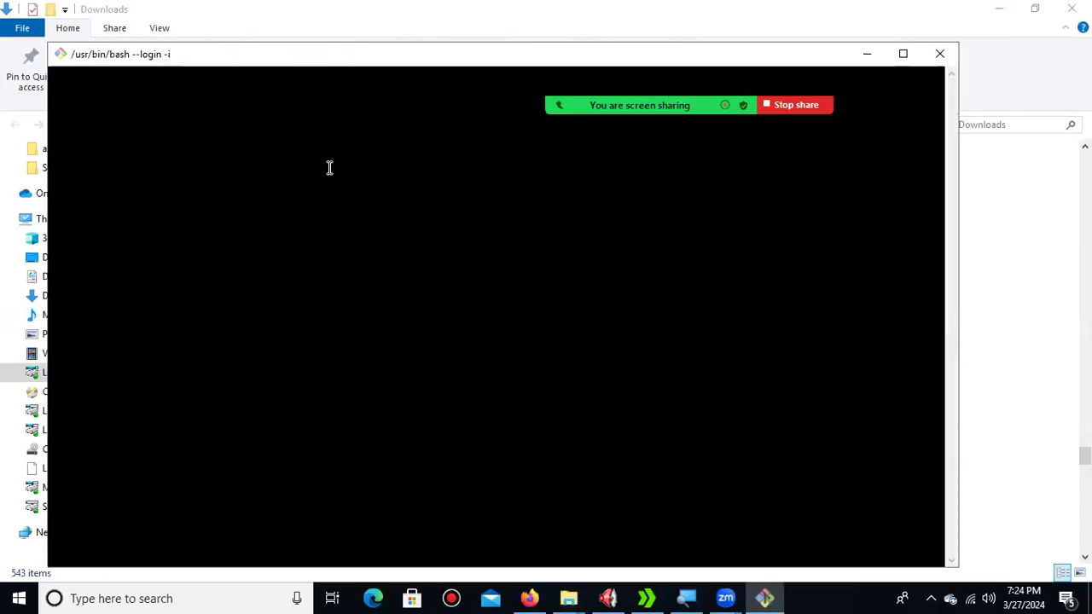
right_click(318, 161)
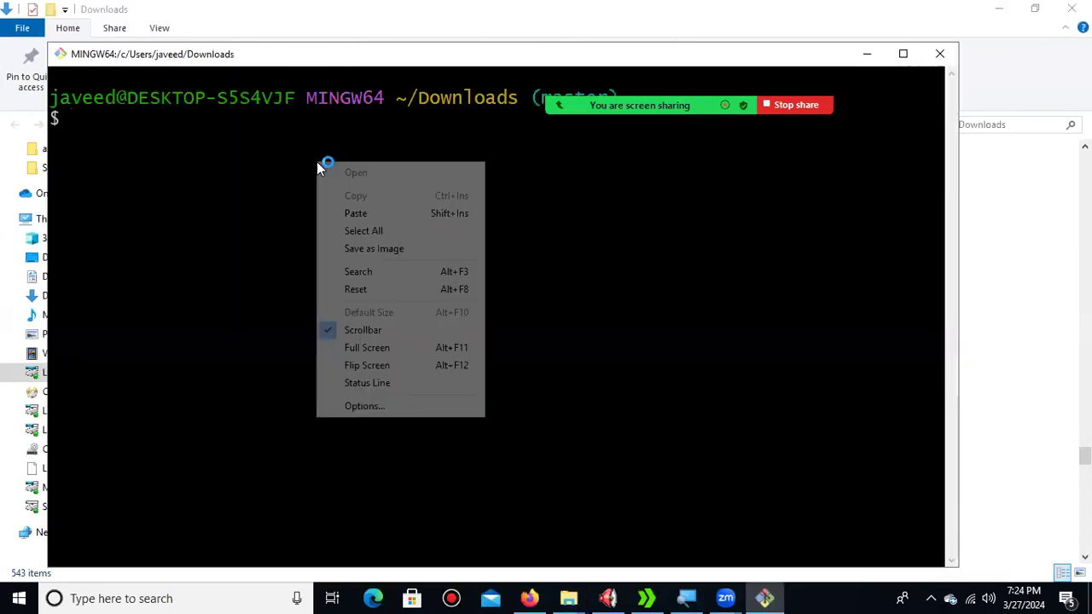
click(355, 210)
key(Return)
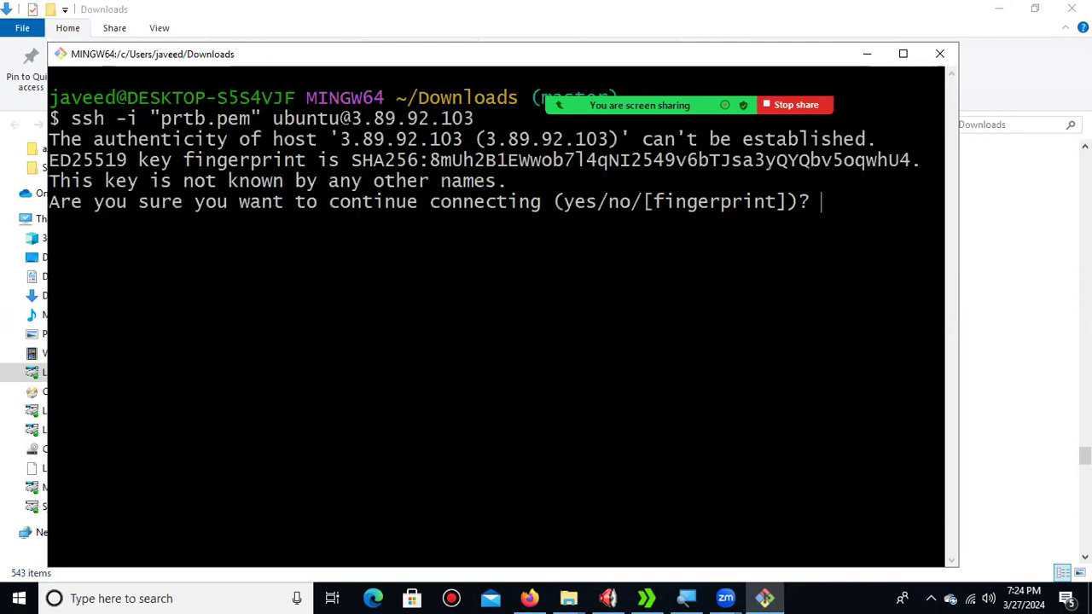
text(yes)
key(Return)
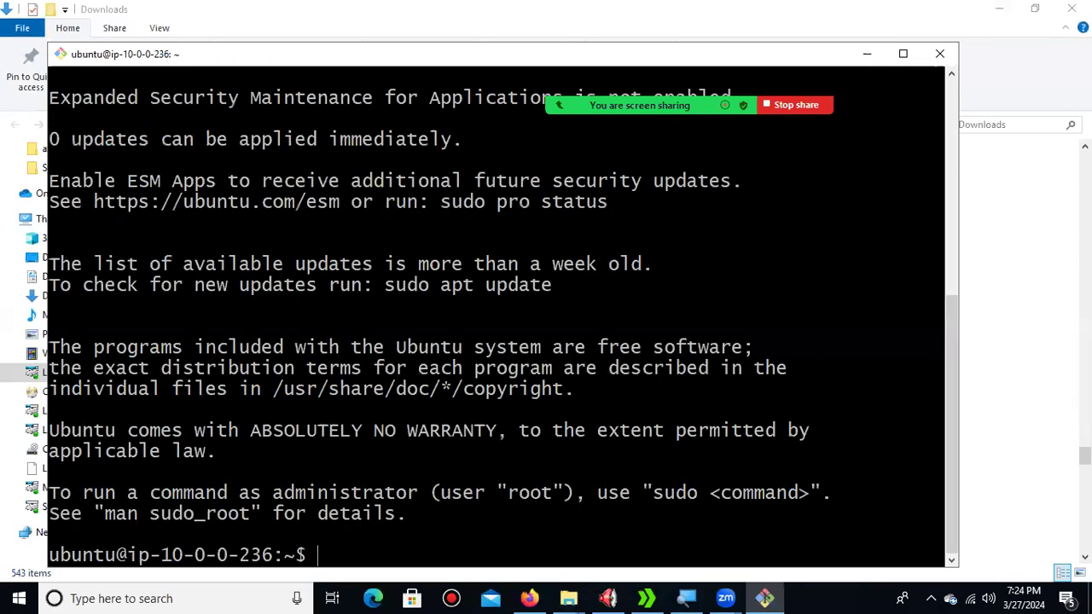
Switch to the root user on publicserver with sudo su
text(su)
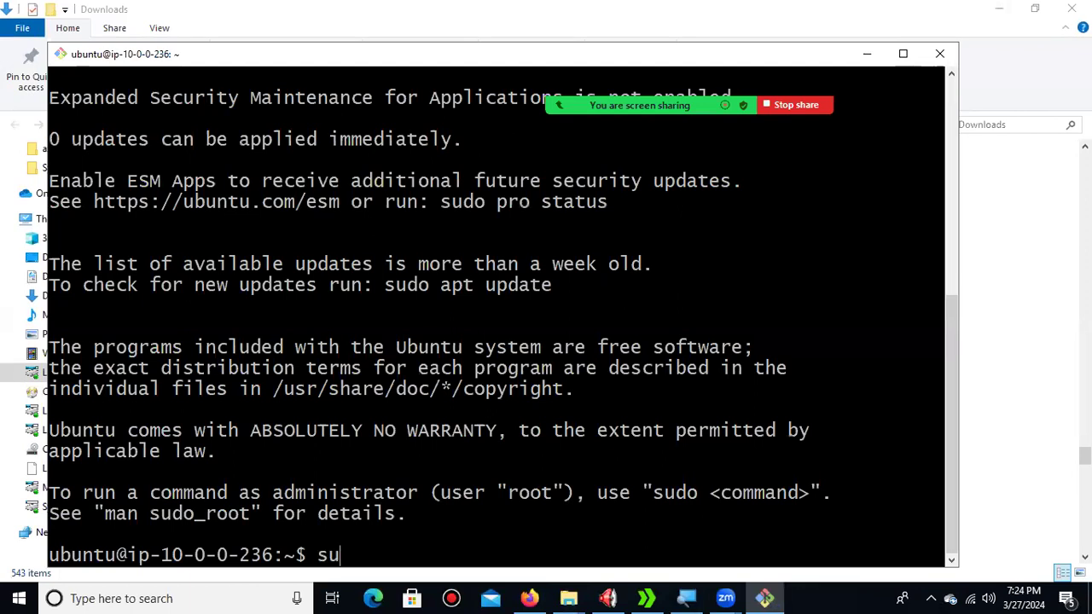
text(do su)
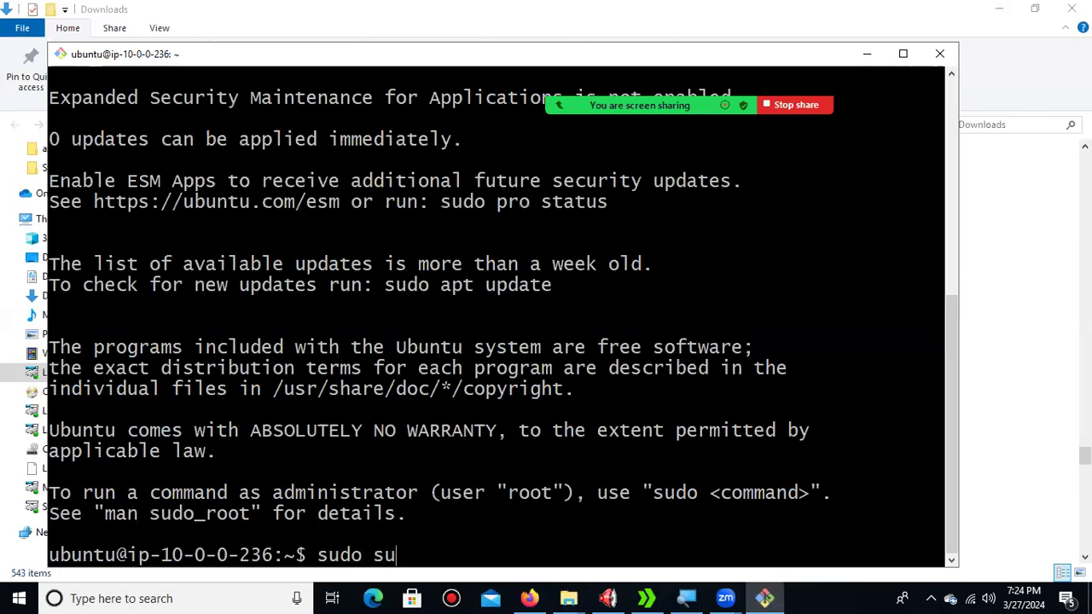
key(Return)
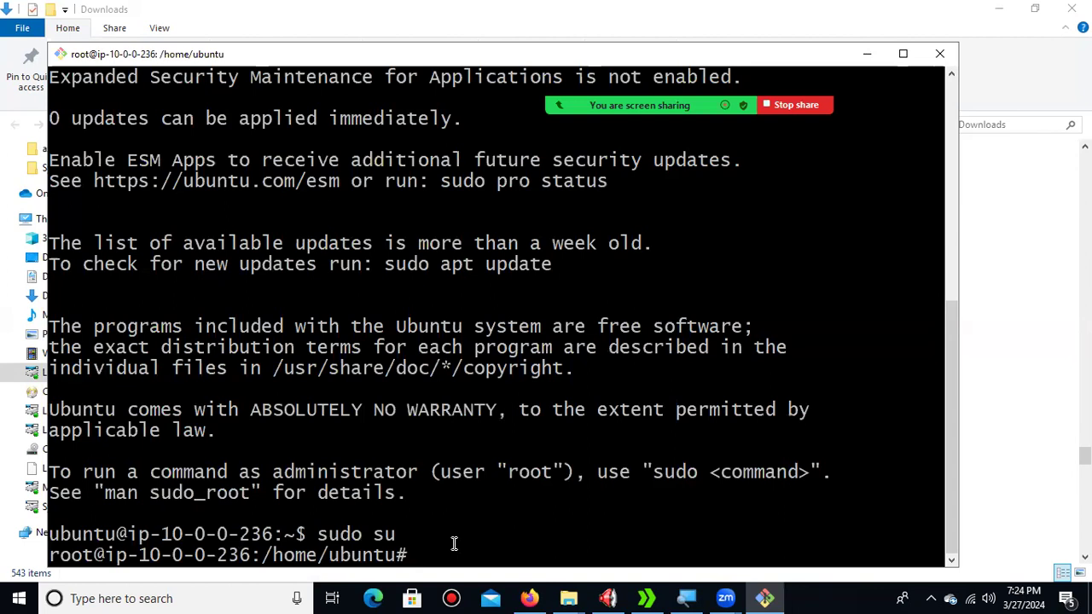
Open a new file abc.pem in vi on publicserver and enter insert mode
text(vi abc.pem)
key(Return)
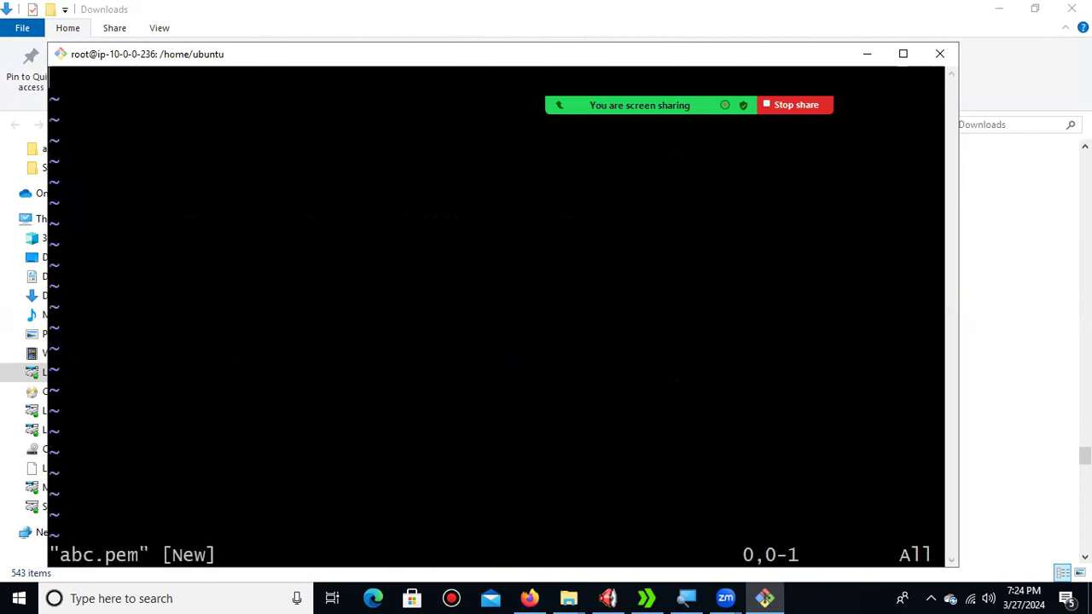
key(Escape)
key(i)
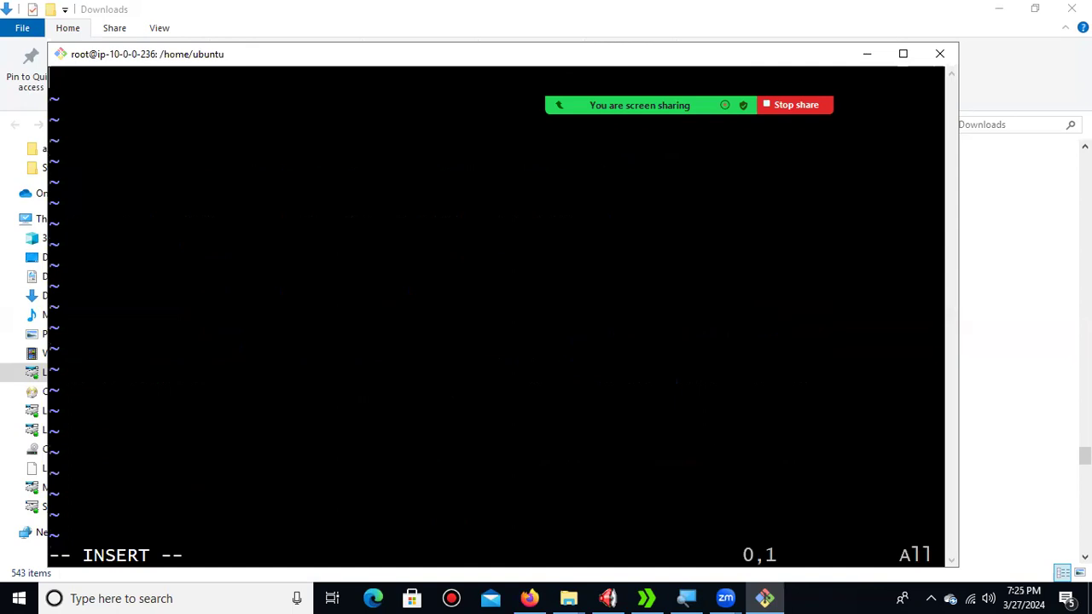
Minimize the terminal and sort the Downloads folder in File Explorer by date modified
click(879, 49)
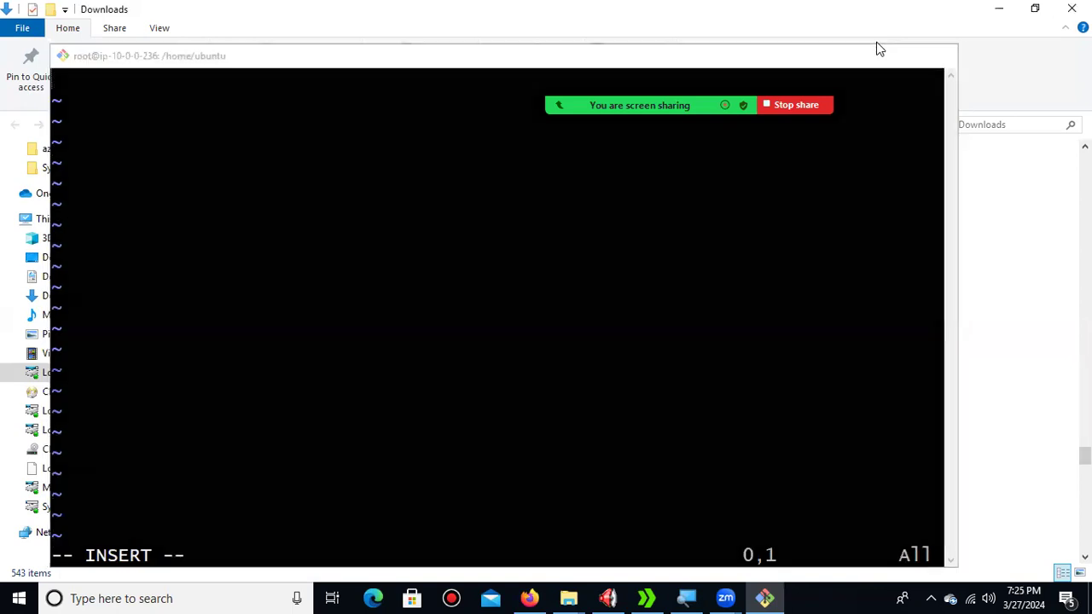
scroll(817, 332, up, 15)
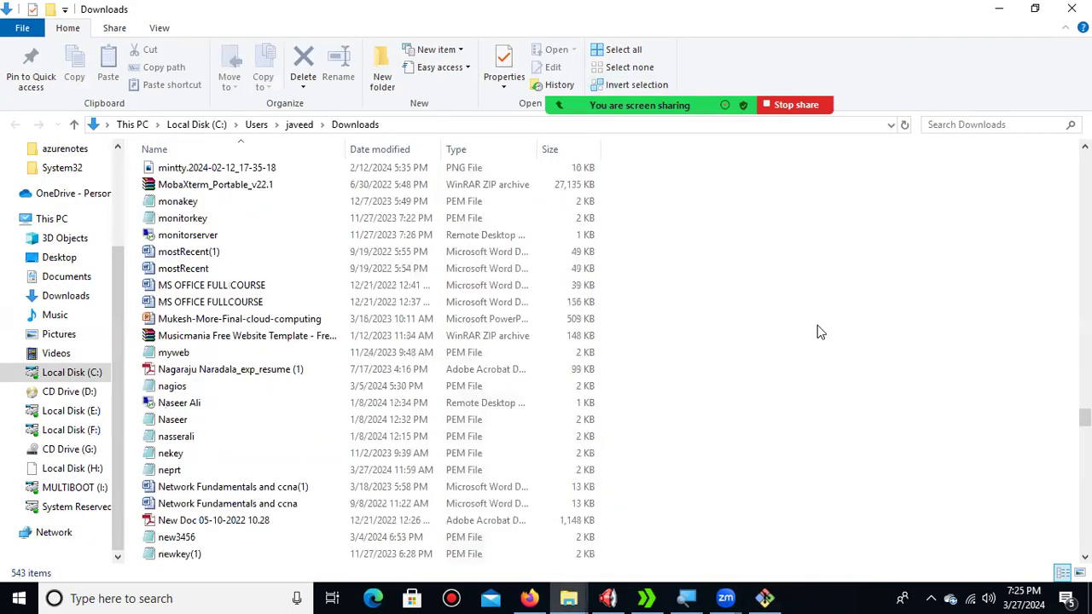
right_click(788, 263)
mouse_move(839, 295)
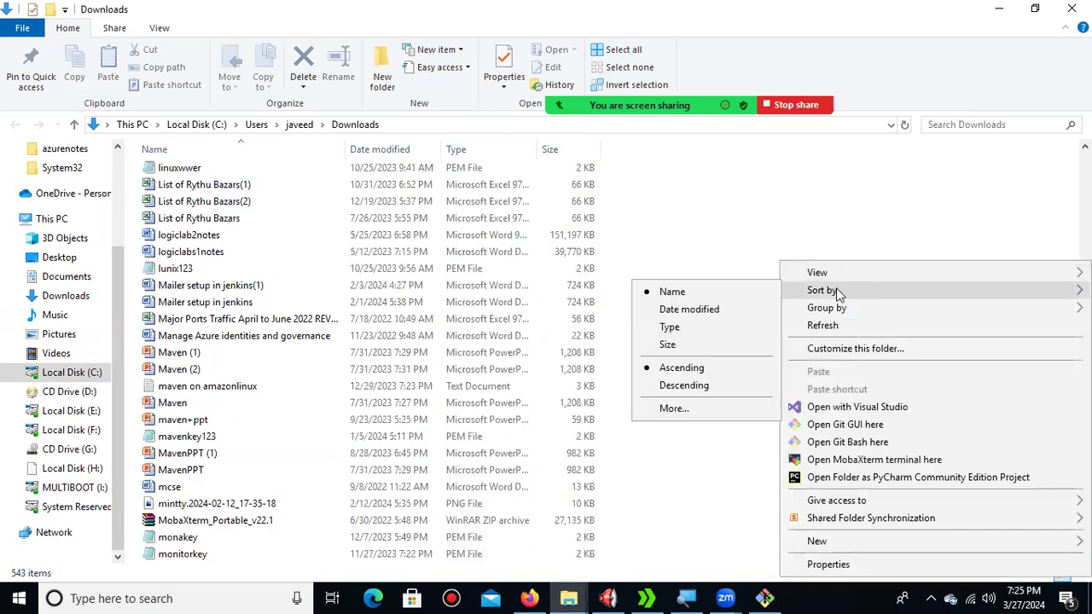
click(719, 309)
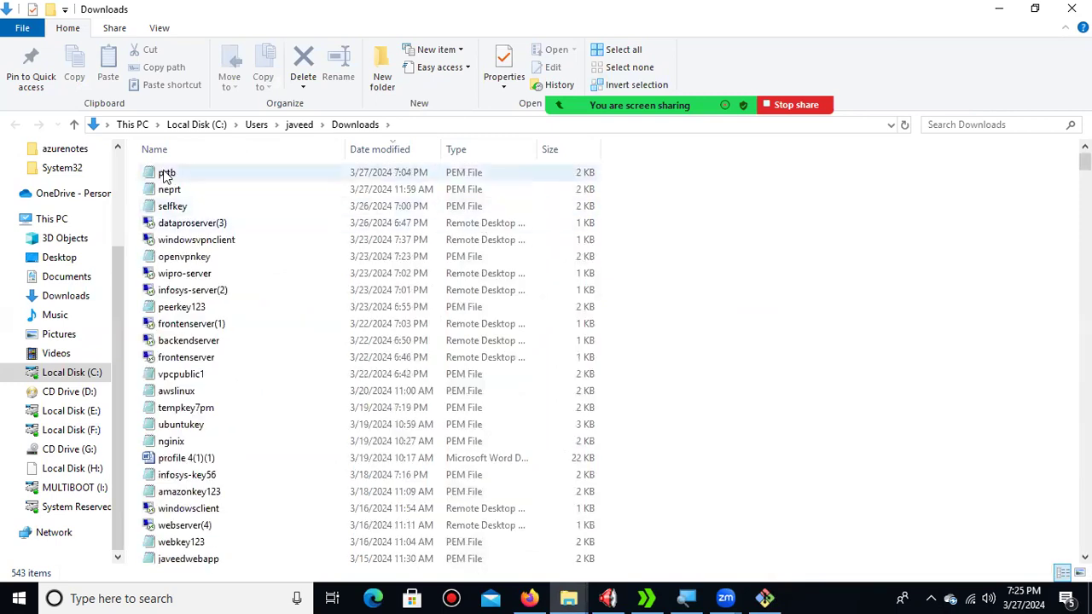
Open the prtb PEM file from Downloads in Notepad and copy its entire private key text
click(165, 173)
right_click(164, 173)
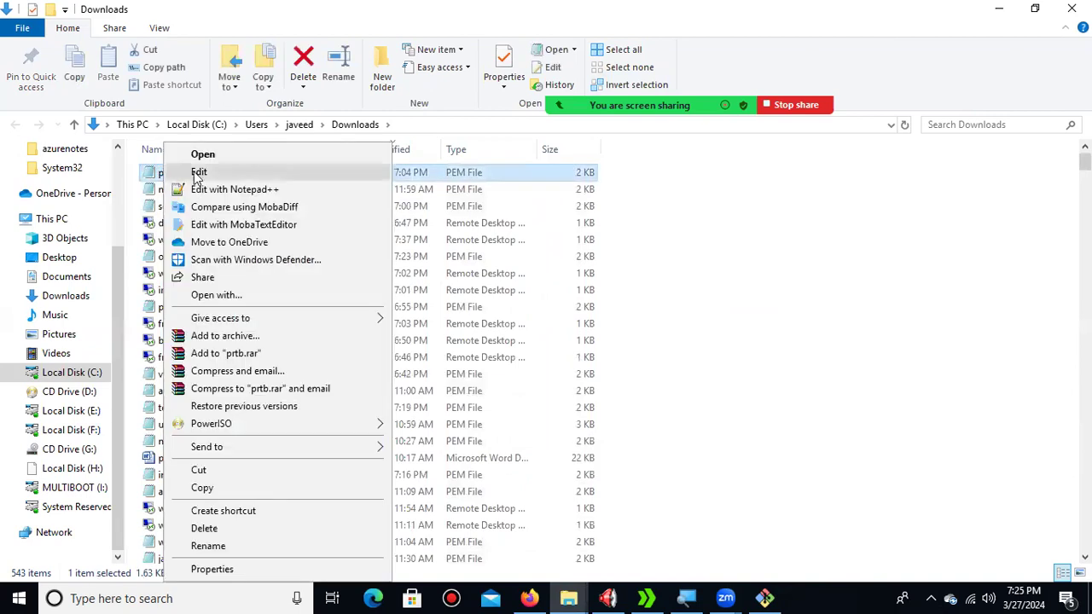
click(198, 169)
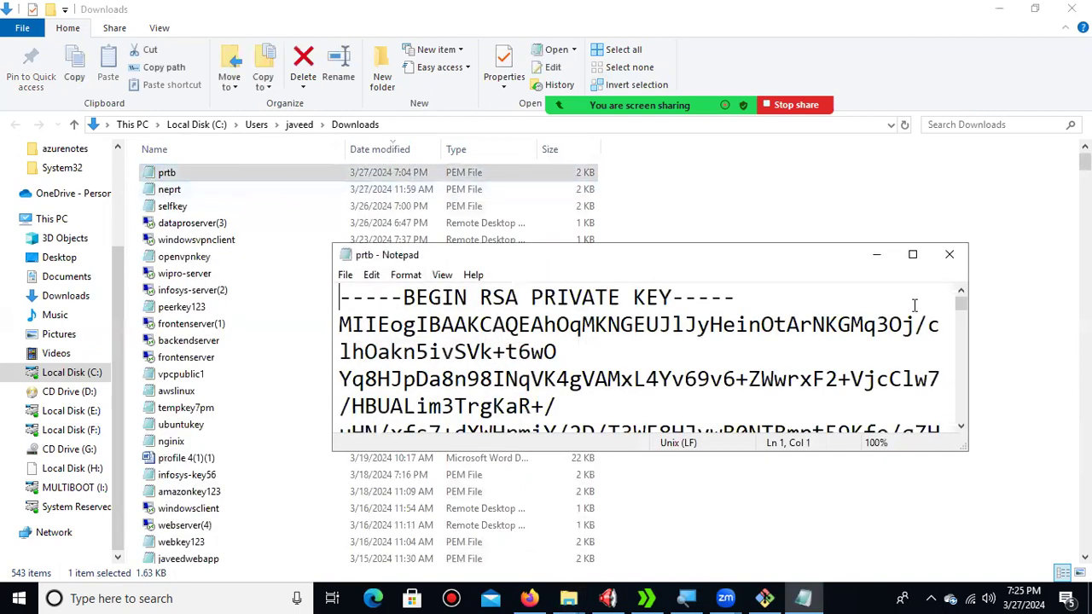
click(912, 254)
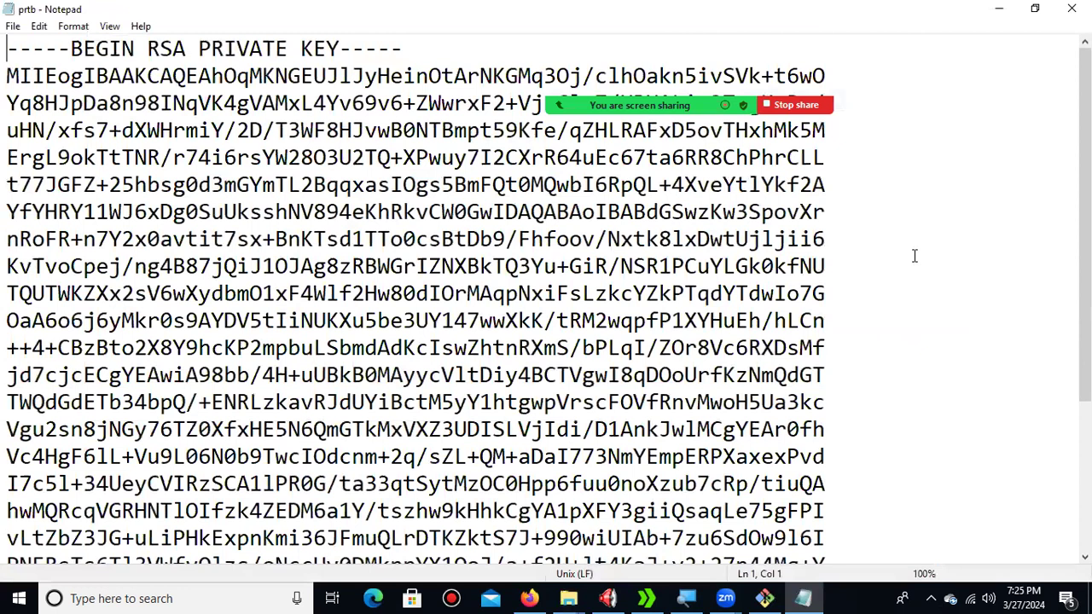
key(ctrl+a)
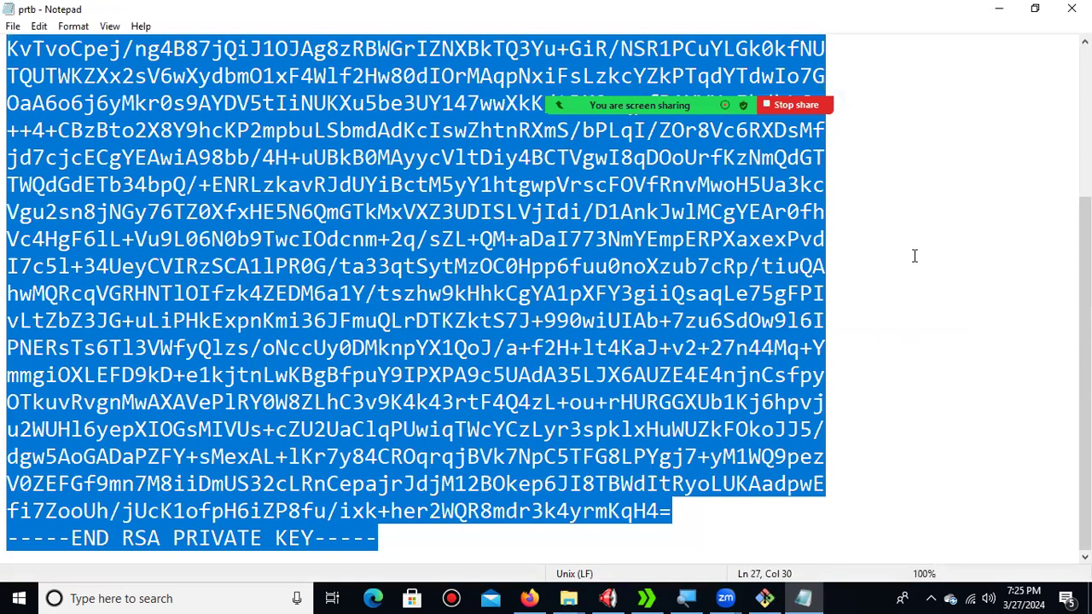
click(1004, 8)
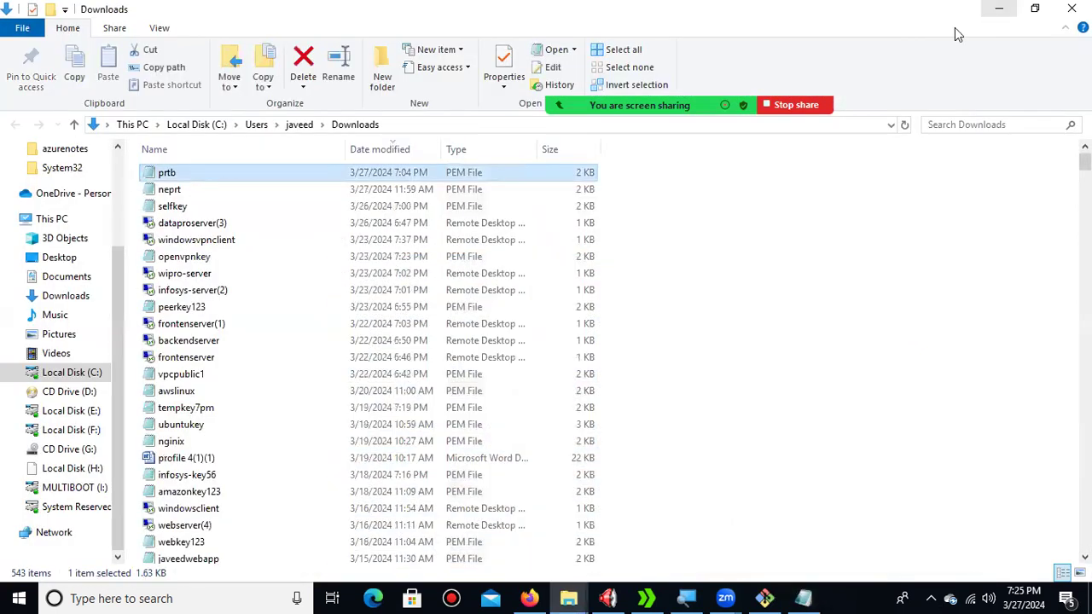
Switch back to the Git Bash terminal, paste the private key into abc.pem, and save and quit vi with :wq
click(766, 598)
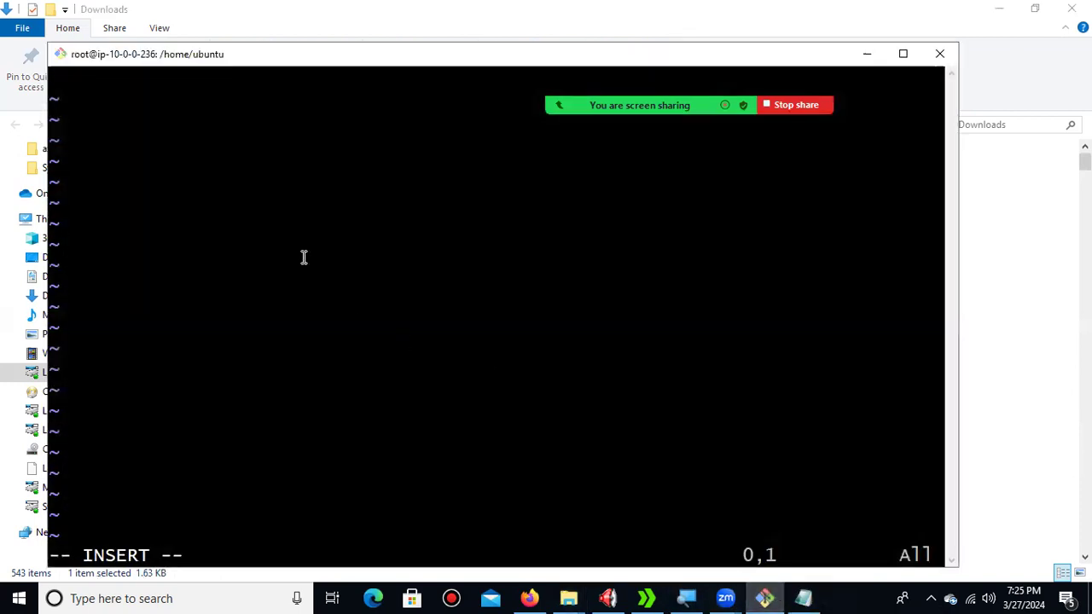
right_click(155, 107)
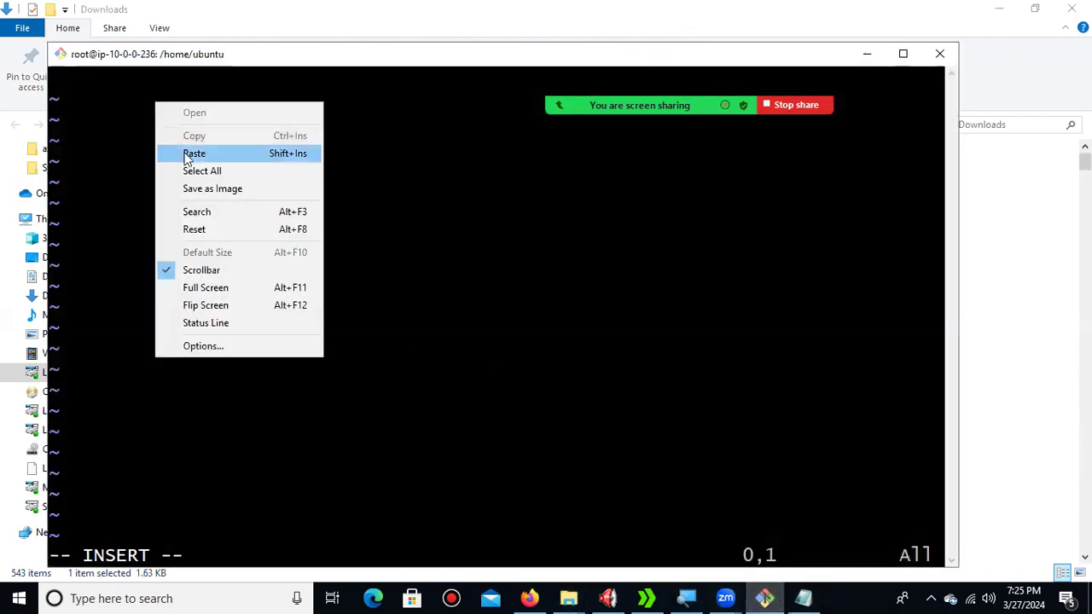
click(185, 153)
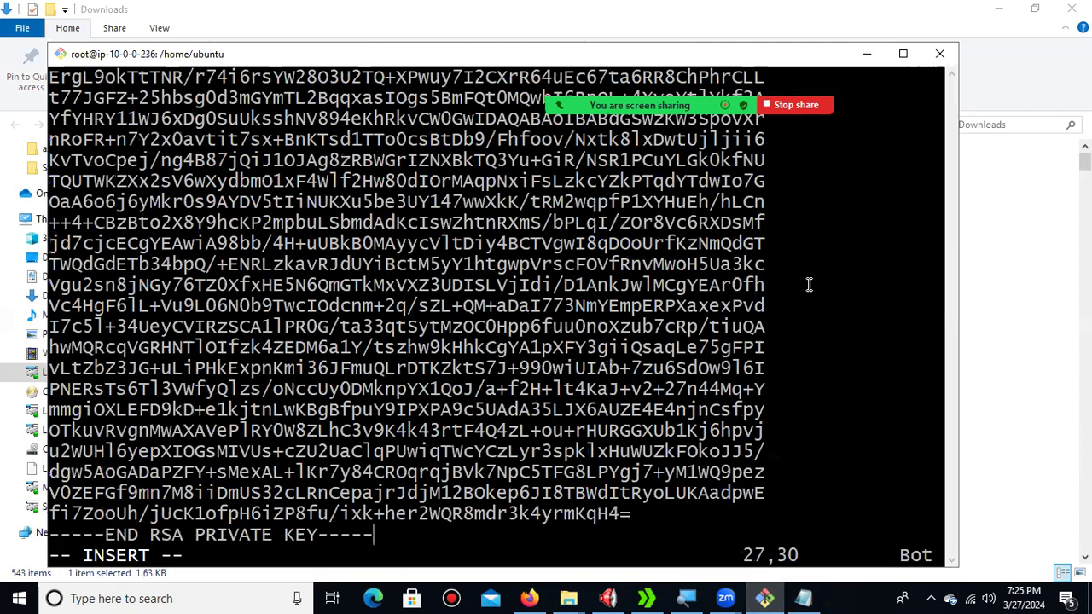
key(Escape)
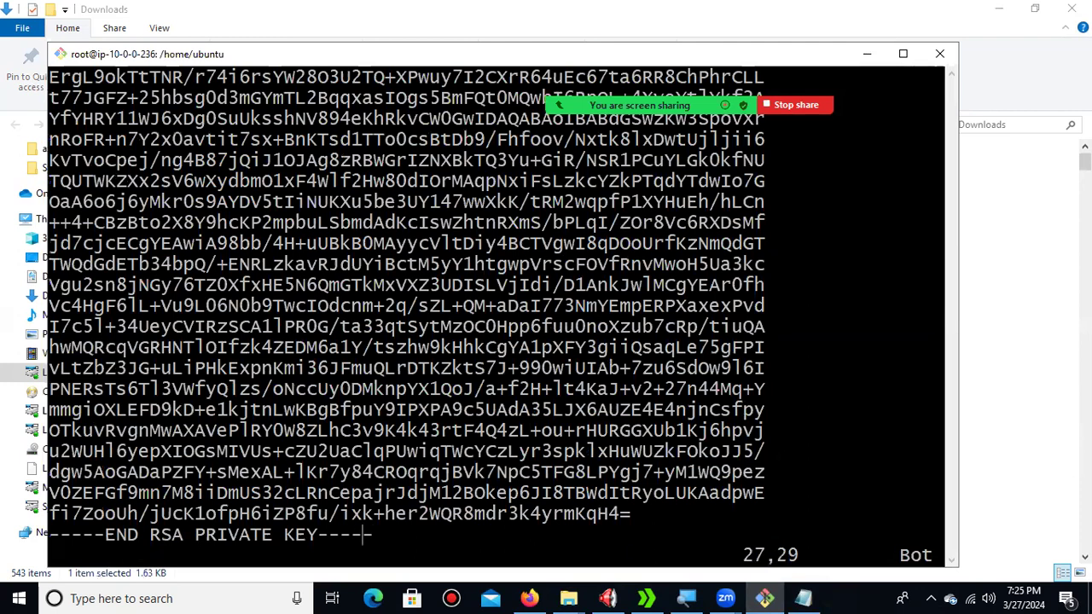
text(:wq)
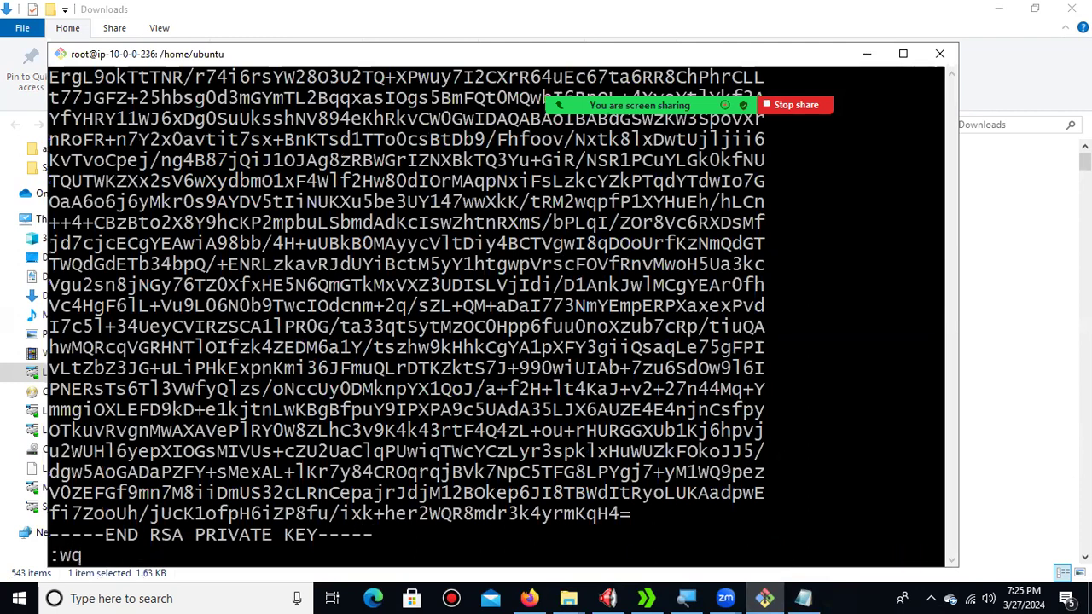
key(Return)
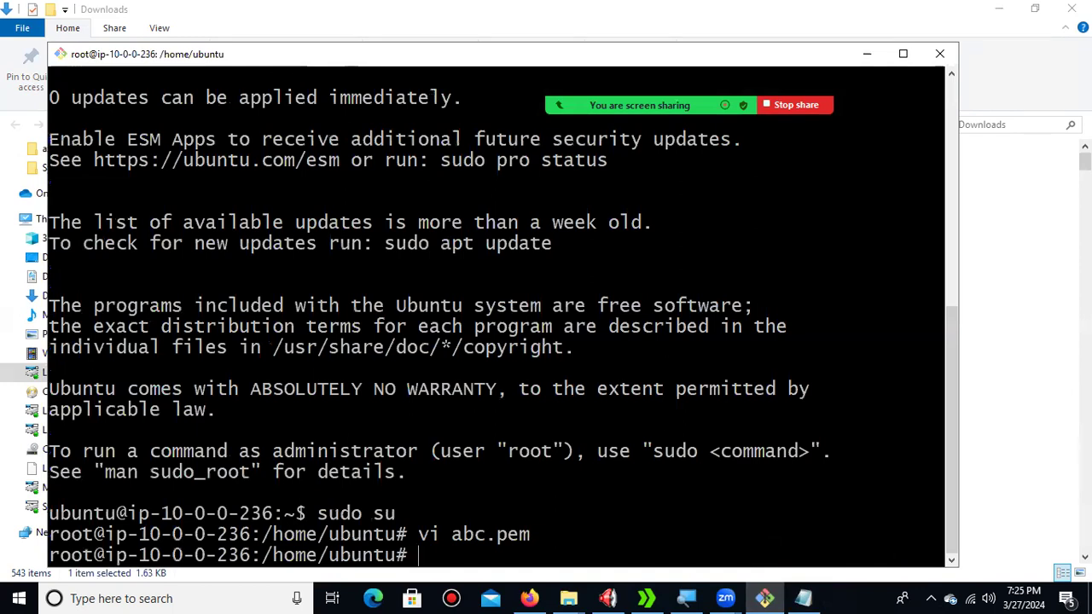
Switch to the AWS console in Firefox, open the privateserver instance's details and copy its private IPv4 address
click(530, 597)
scroll(792, 389, up, 2)
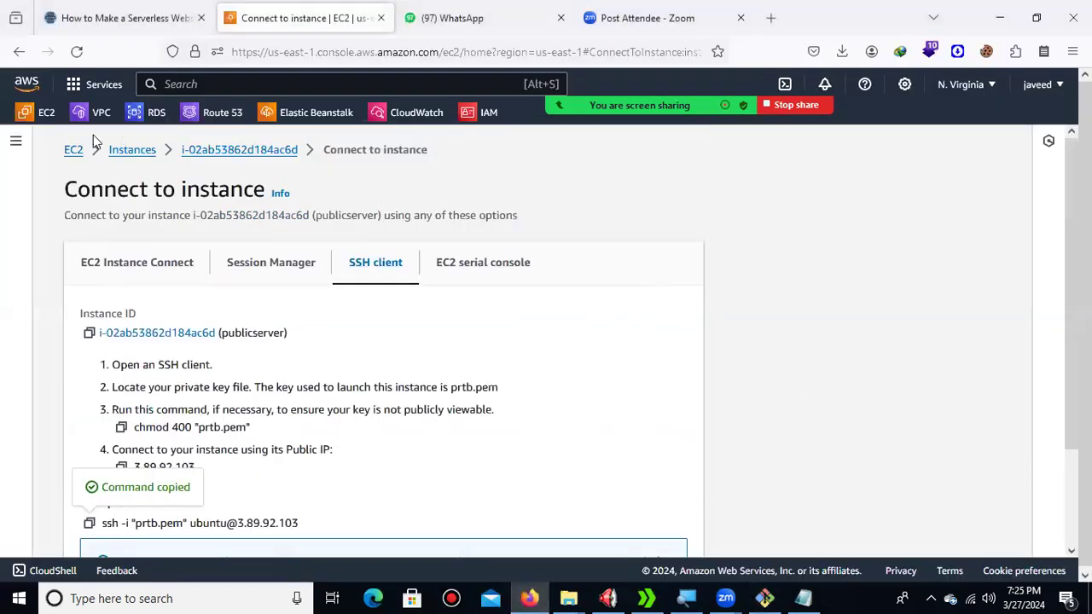
click(120, 158)
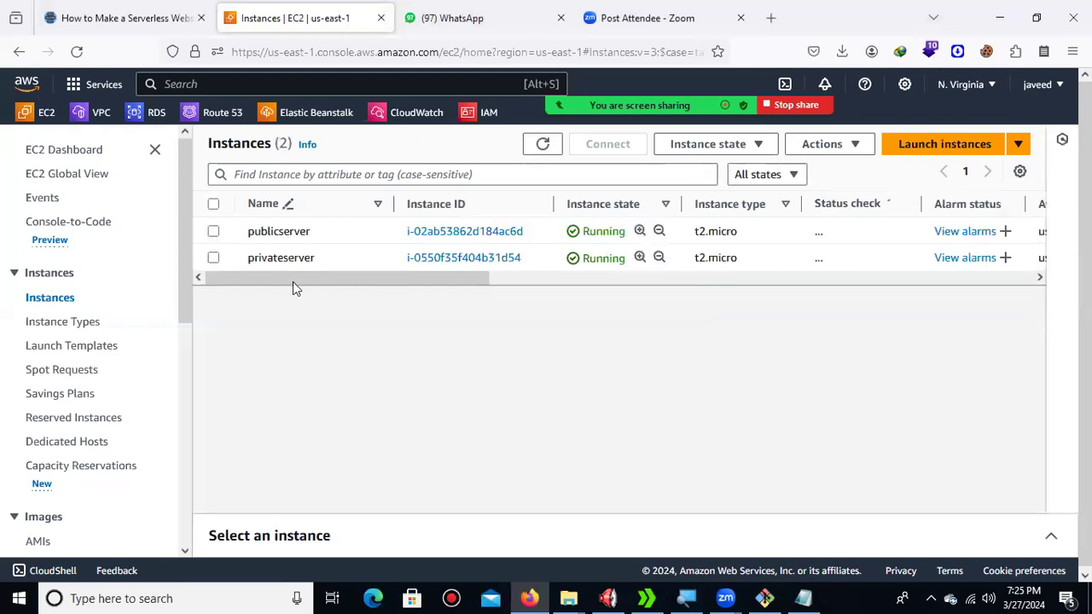
click(214, 258)
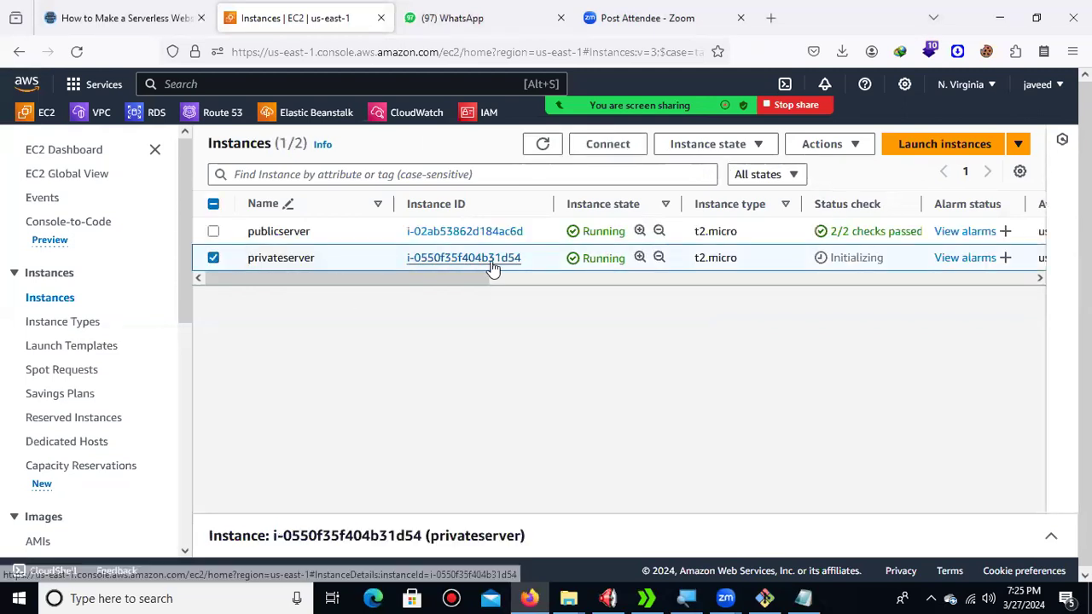
click(492, 260)
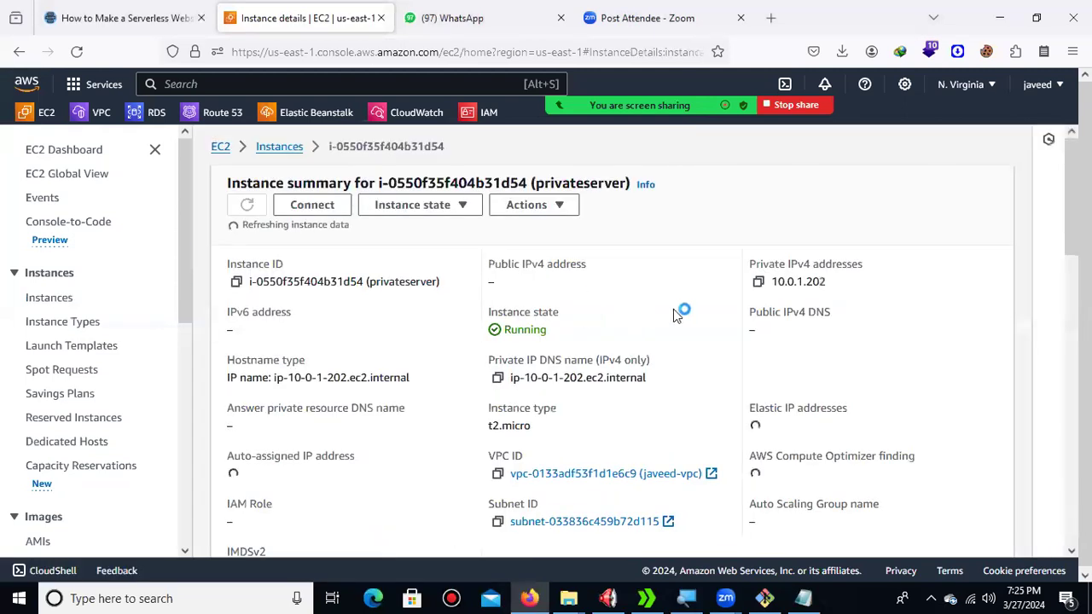
click(759, 284)
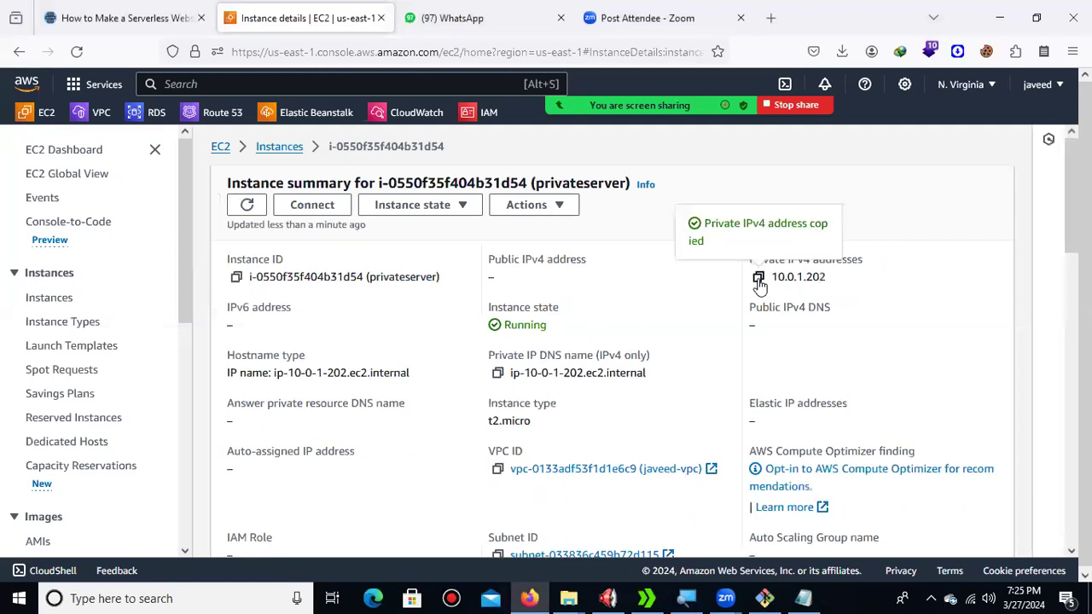
click(764, 598)
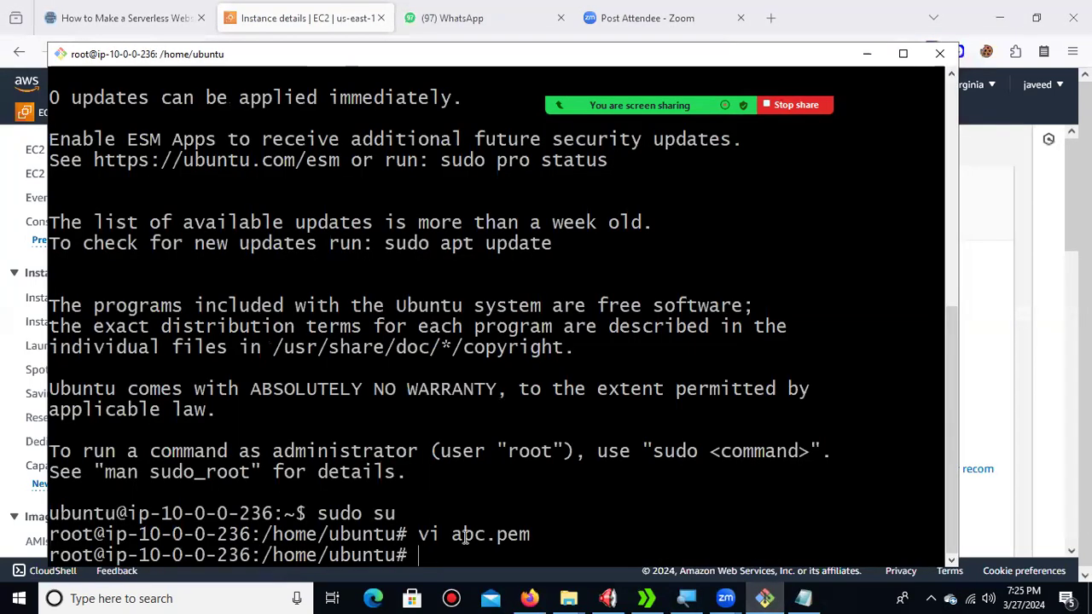
text(s)
text(hh)
key(BackSpace)
key(BackSpace)
text(sh -i ab)
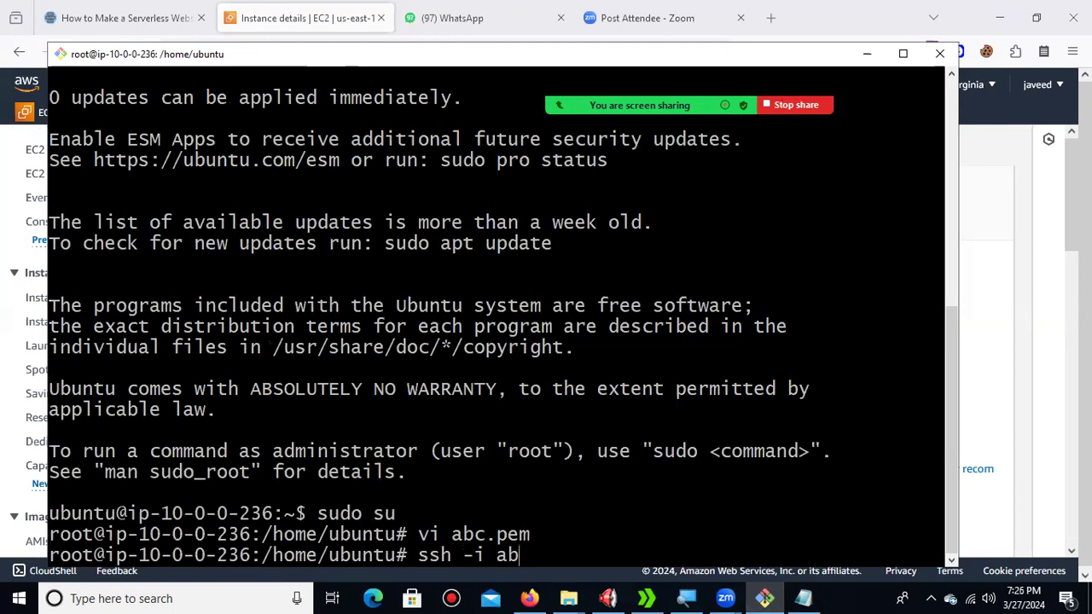
text(c.pem ubuntu)
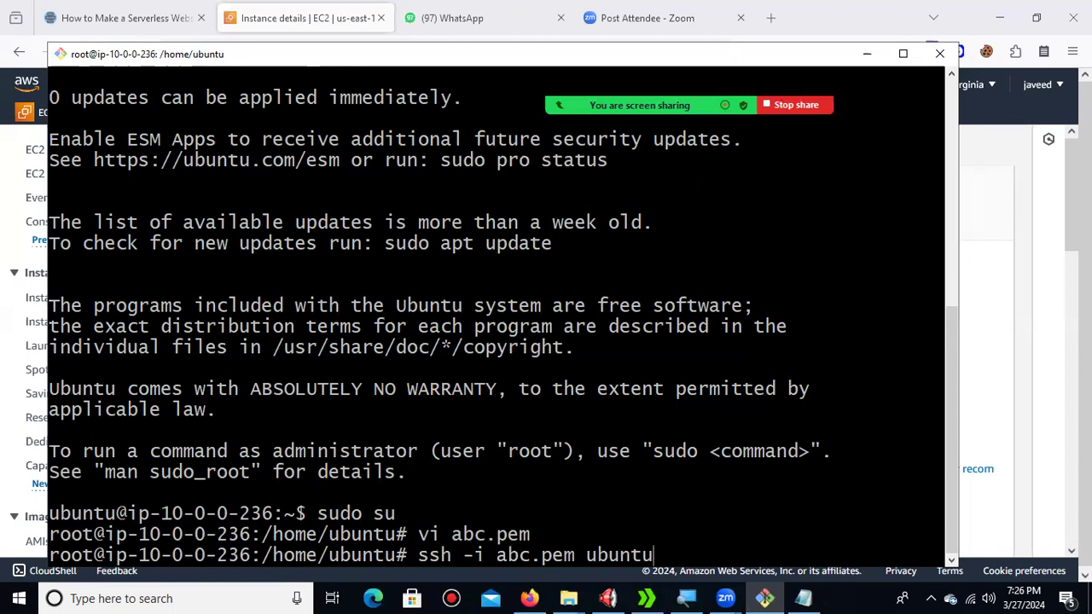
text(@)
right_click(724, 555)
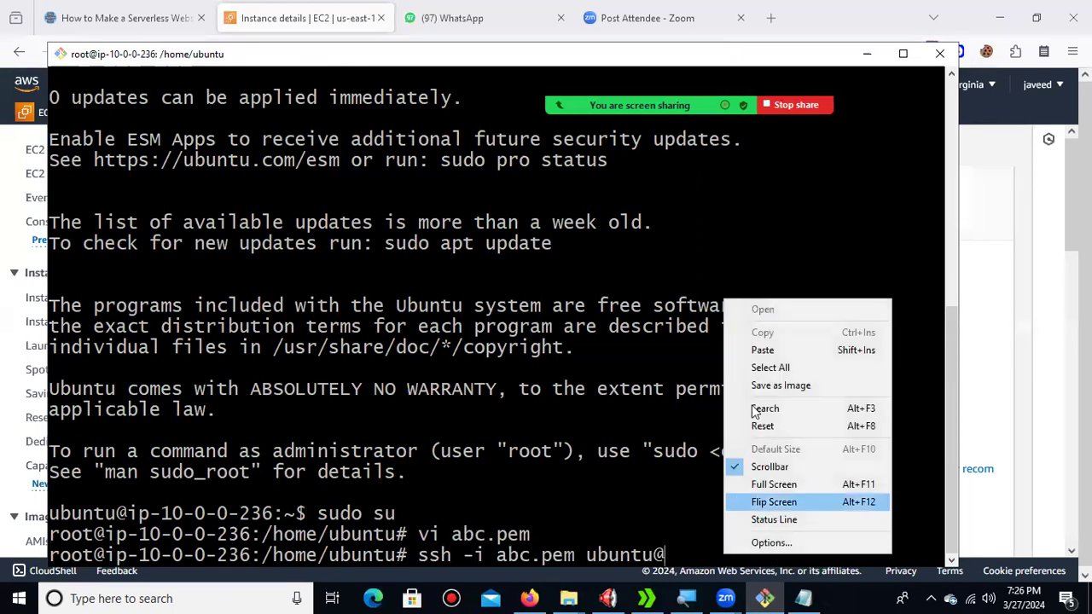
click(783, 349)
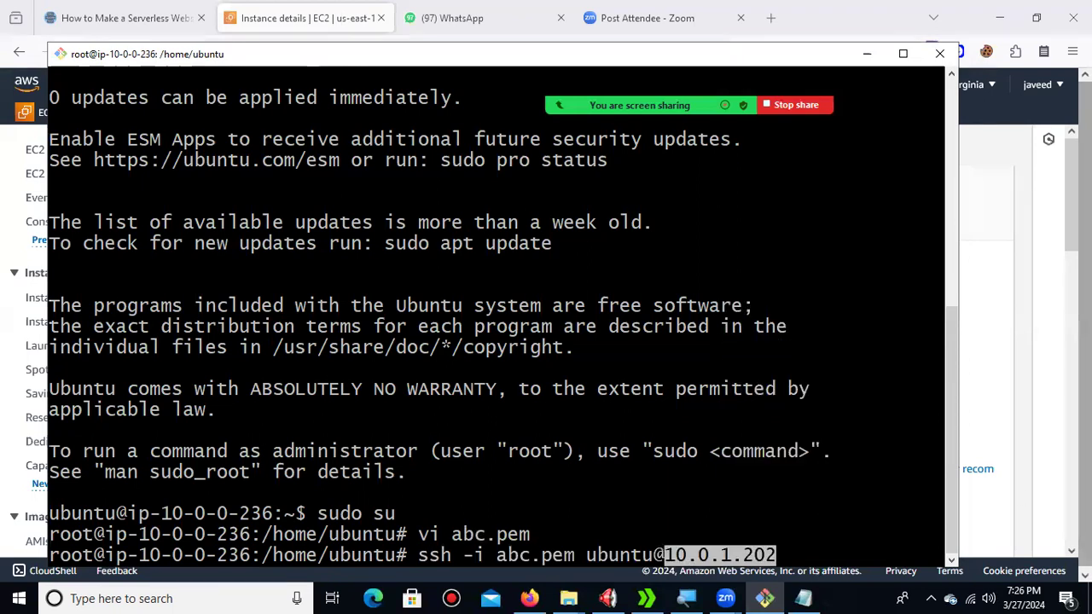
key(Return)
text(yes)
key(Return)
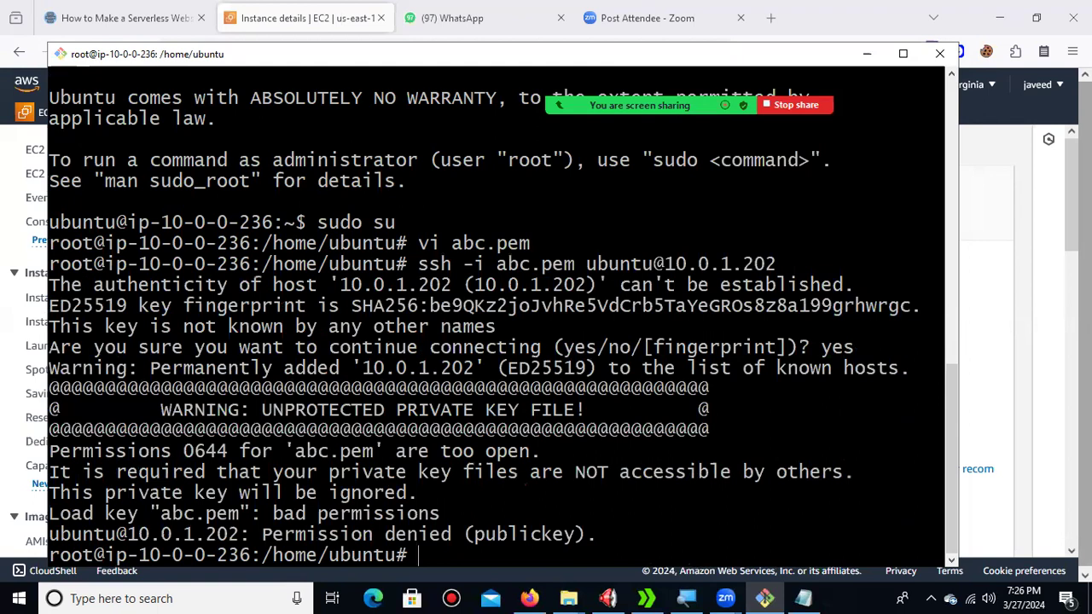
Restrict the key file's permissions on publicserver with chmod 700 abc.pem
drag(474, 534, 440, 534)
drag(366, 533, 262, 534)
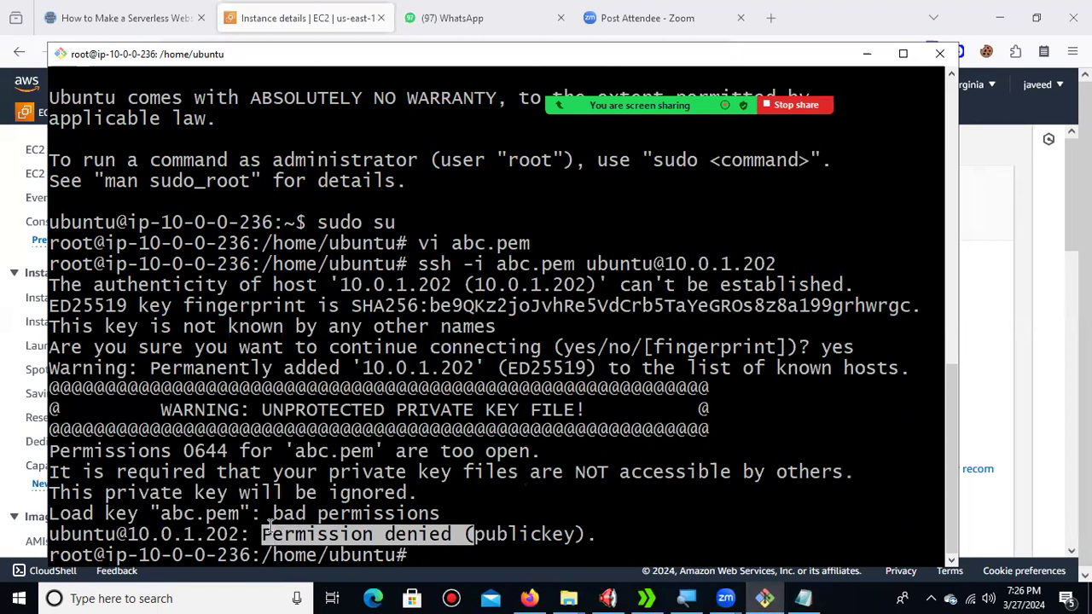
click(450, 551)
text(chmod )
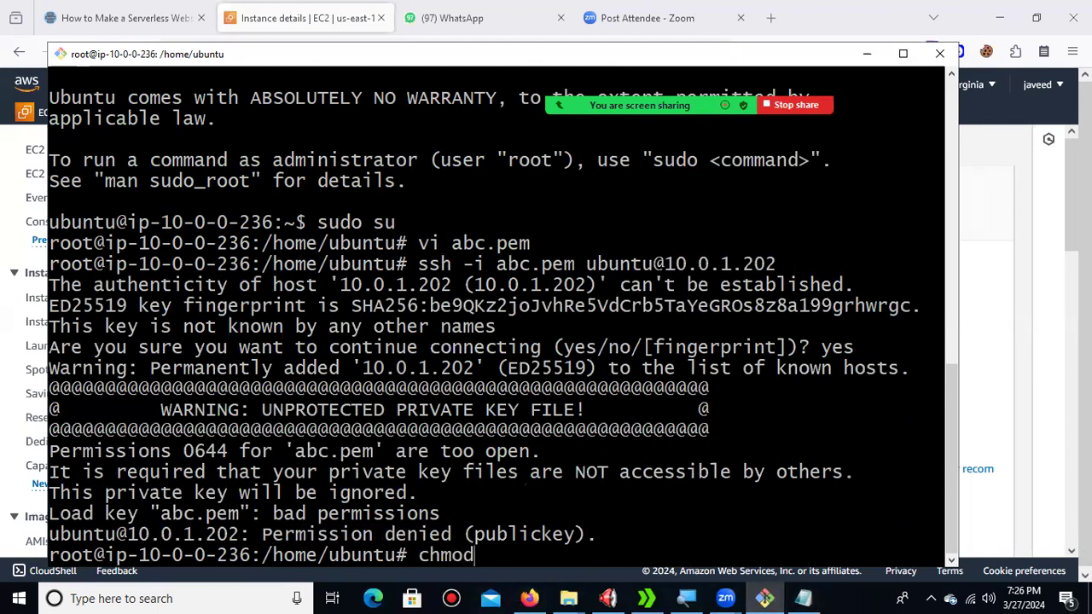
text(700 abc.pem)
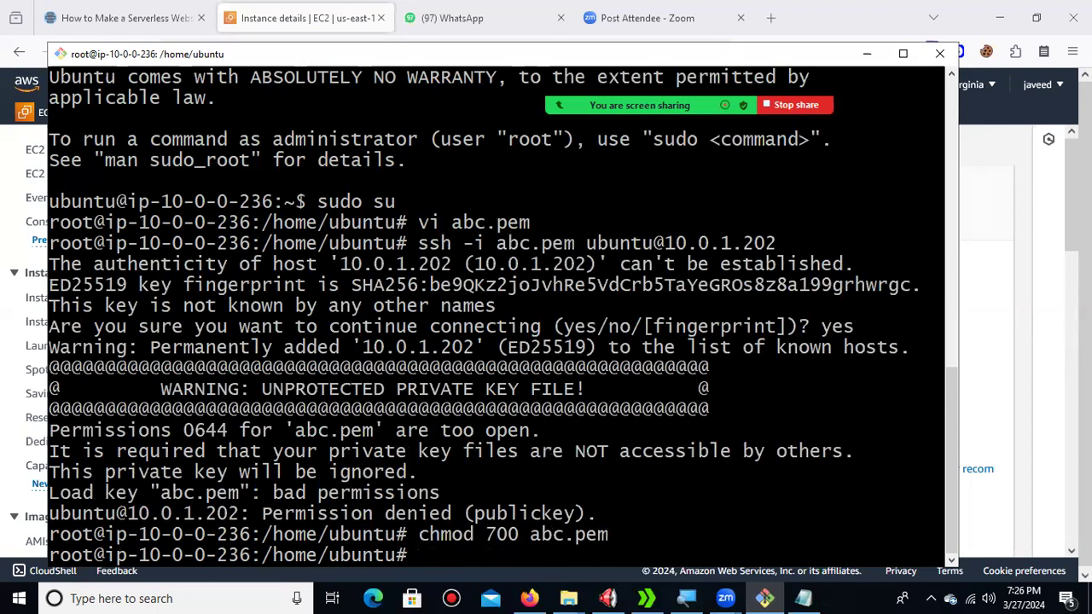
key(Up)
key(Up)
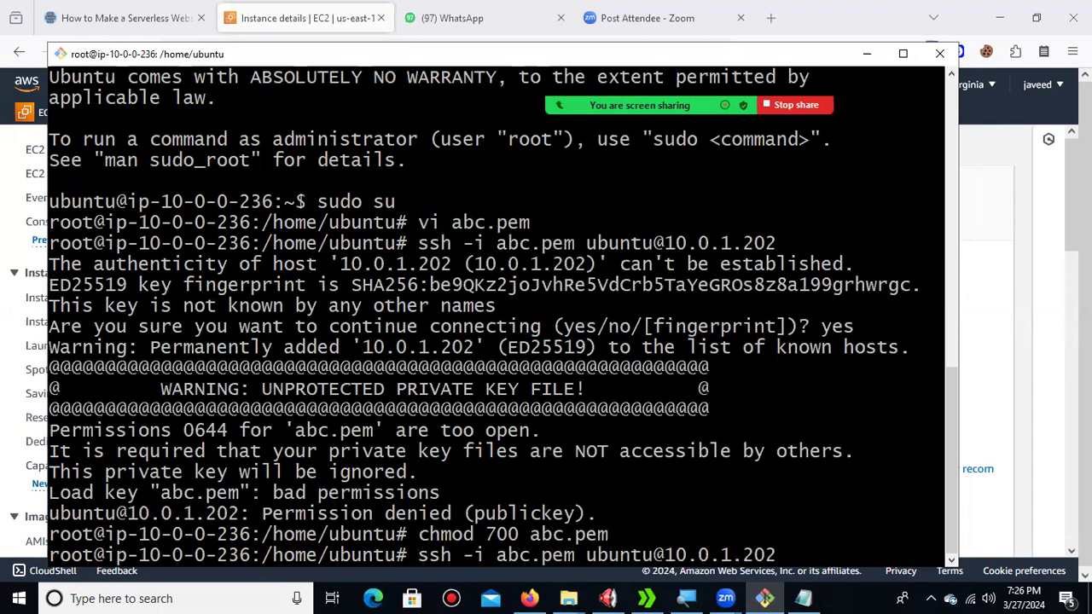
key(Return)
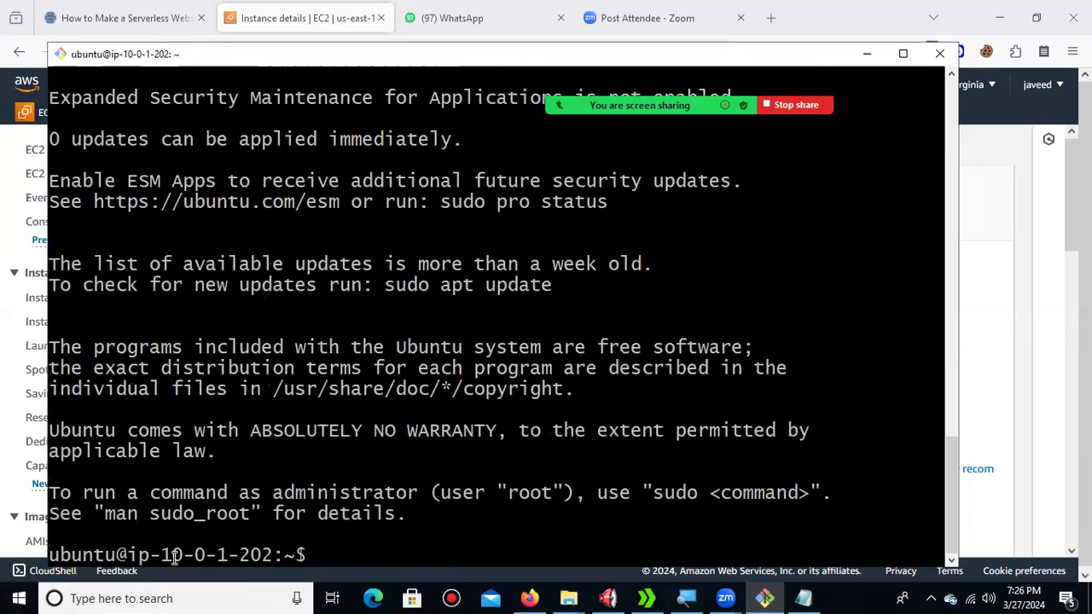
drag(164, 554, 273, 554)
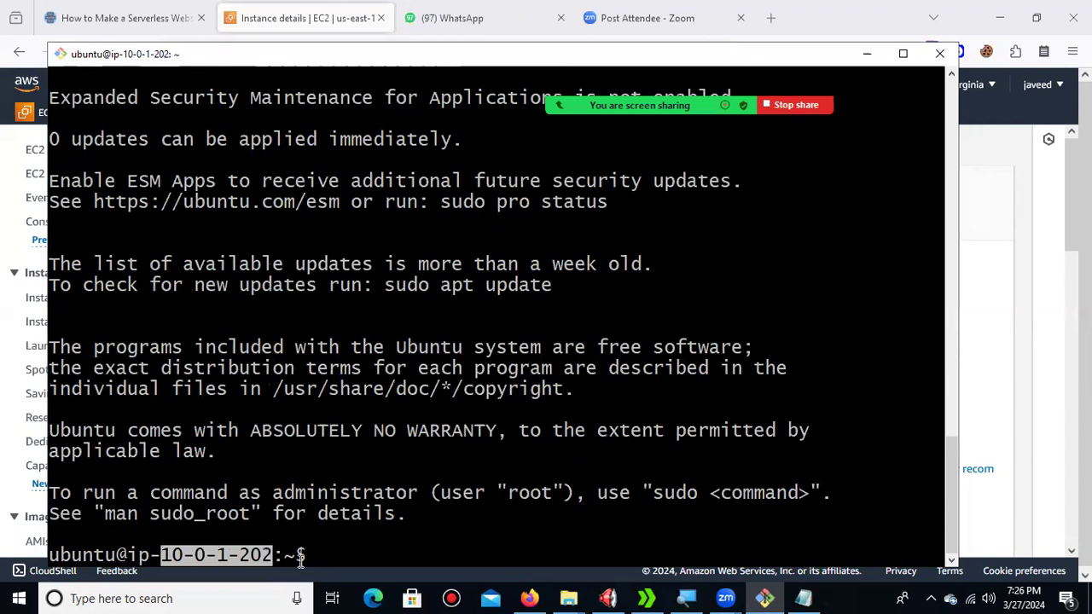
click(331, 555)
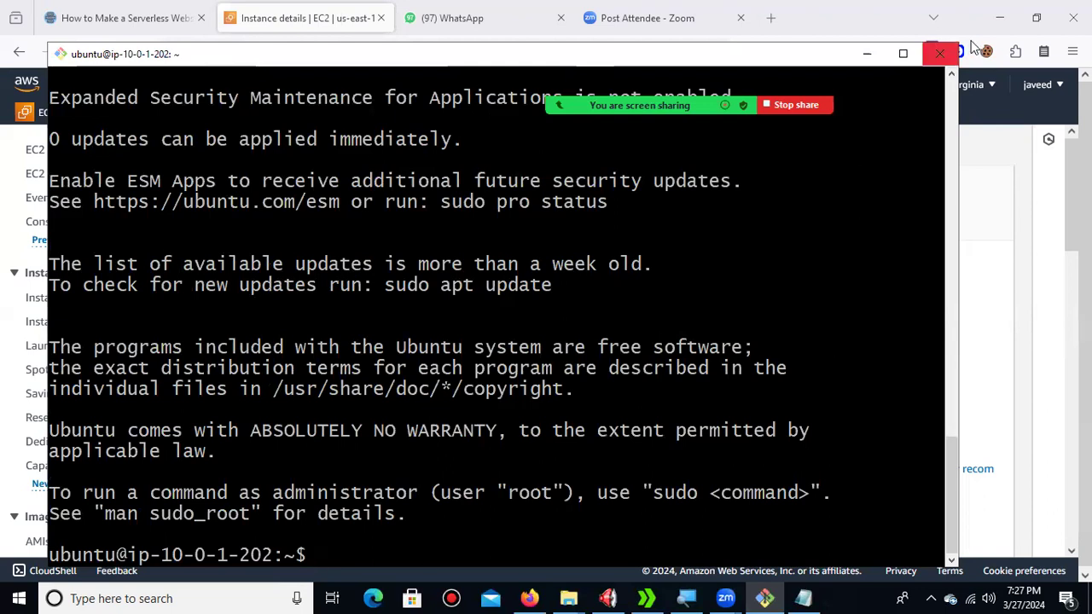
Close the Git Bash terminal with its SSH connection and launch MobaXterm
click(947, 49)
click(569, 360)
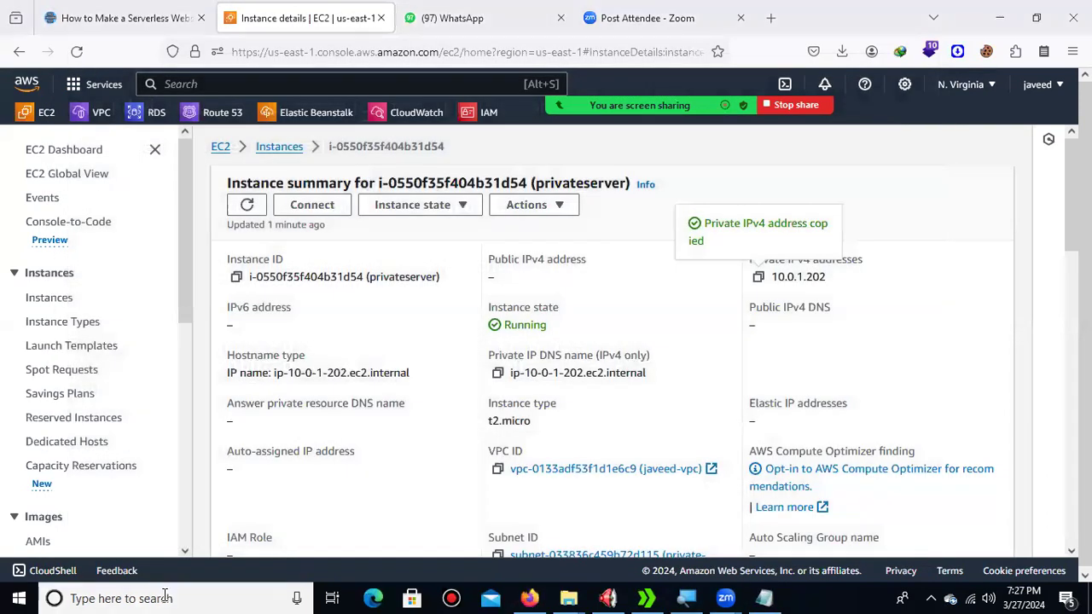
click(165, 597)
text(mo)
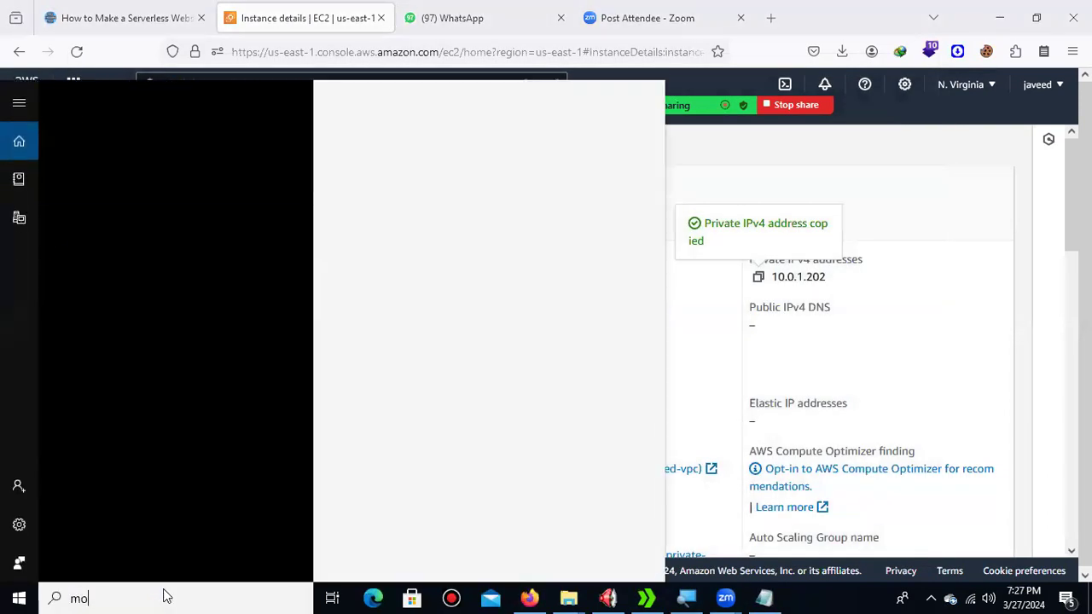
text(baxterm)
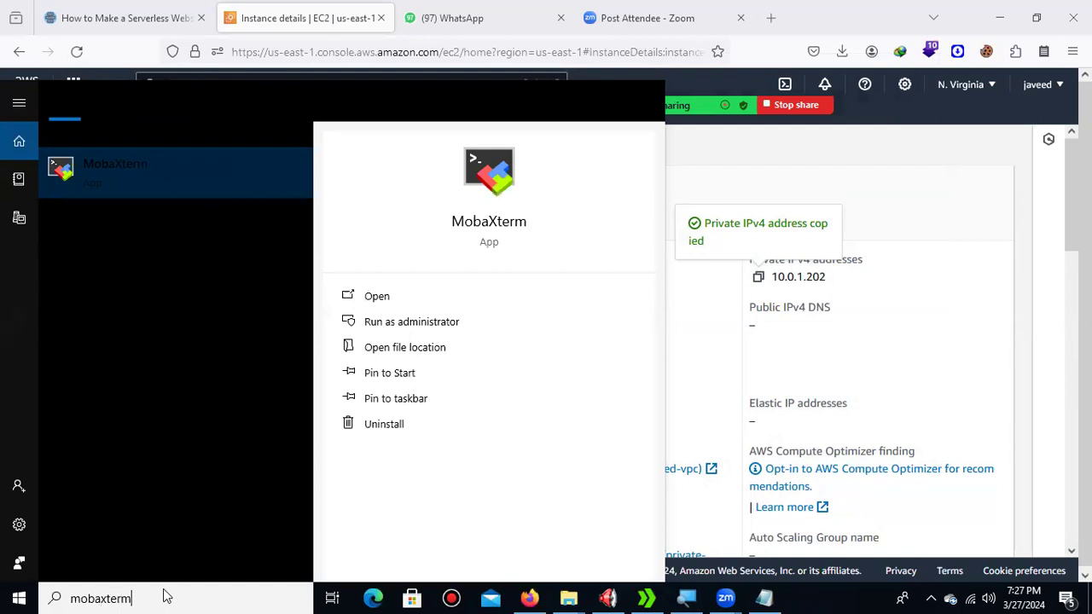
key(Return)
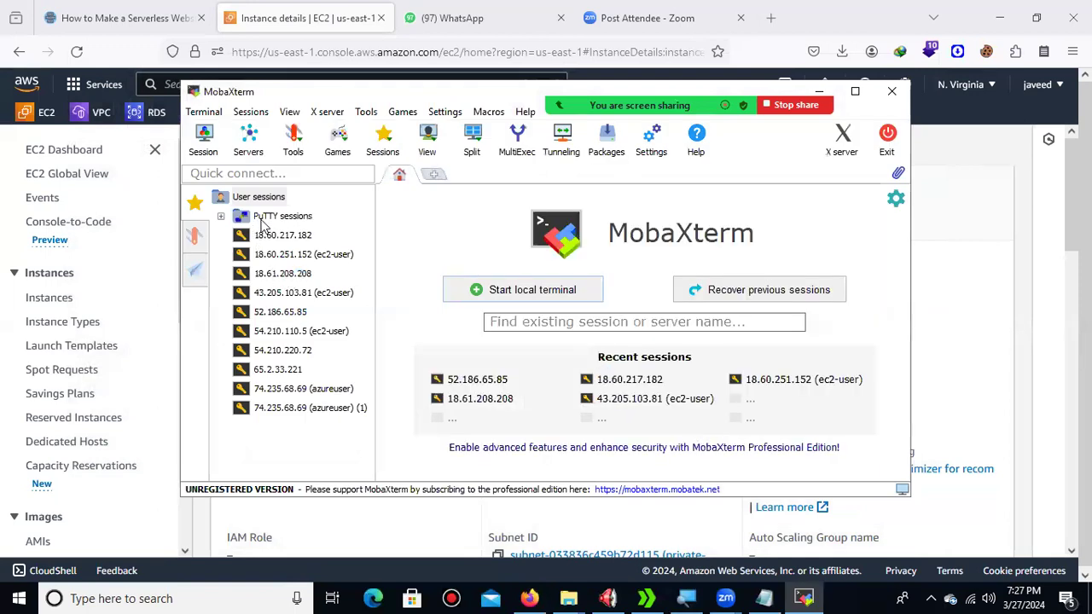
Start a new SSH session and set its remote host to publicserver's public IPv4 address 3.89.92.103, copied from the EC2 console
click(203, 140)
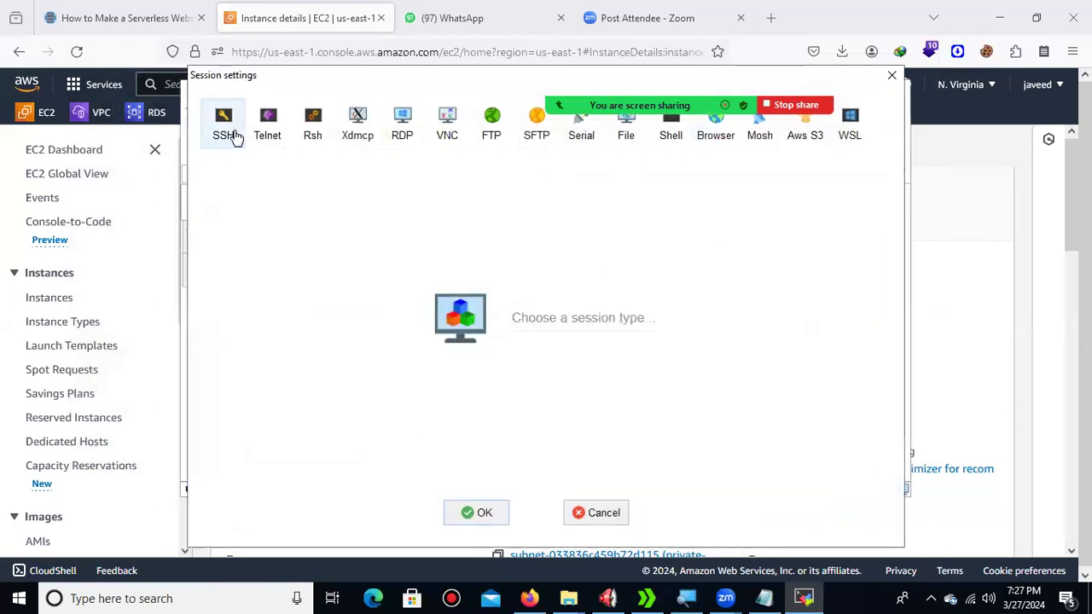
click(228, 132)
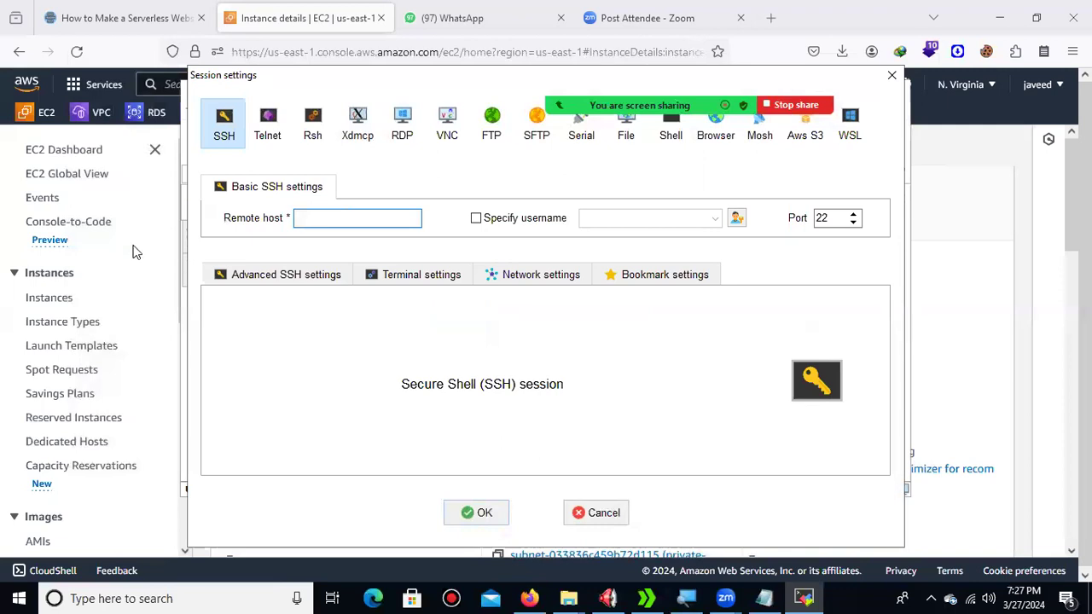
click(64, 151)
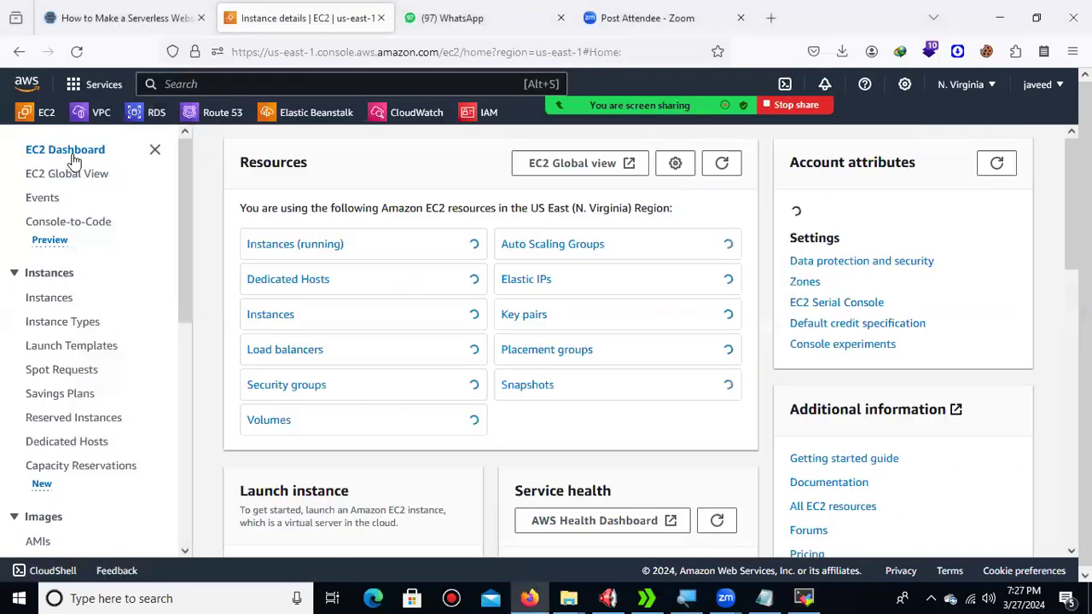
click(316, 248)
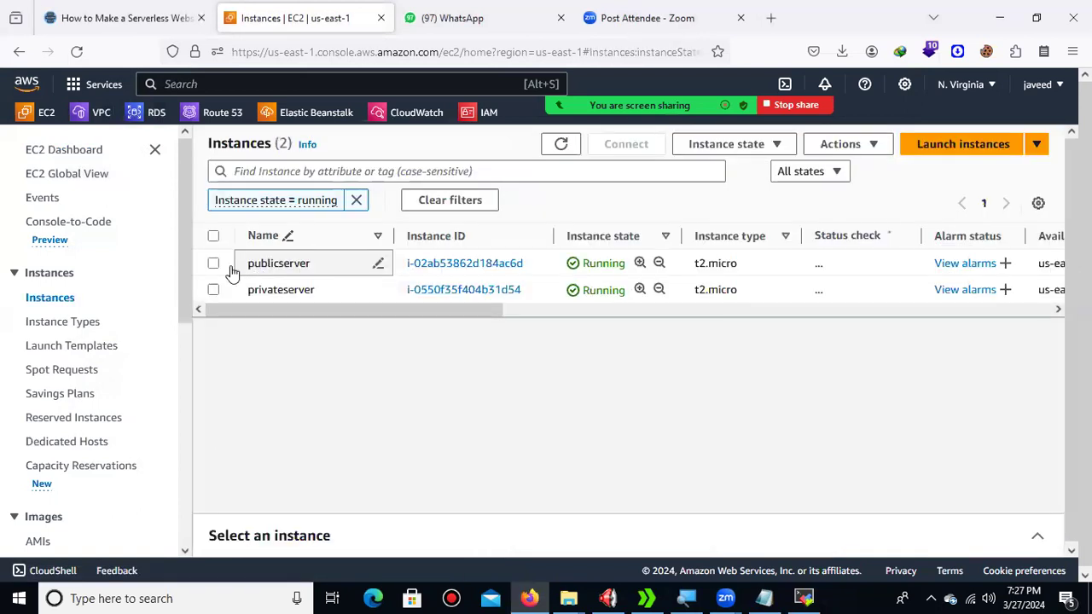
click(439, 263)
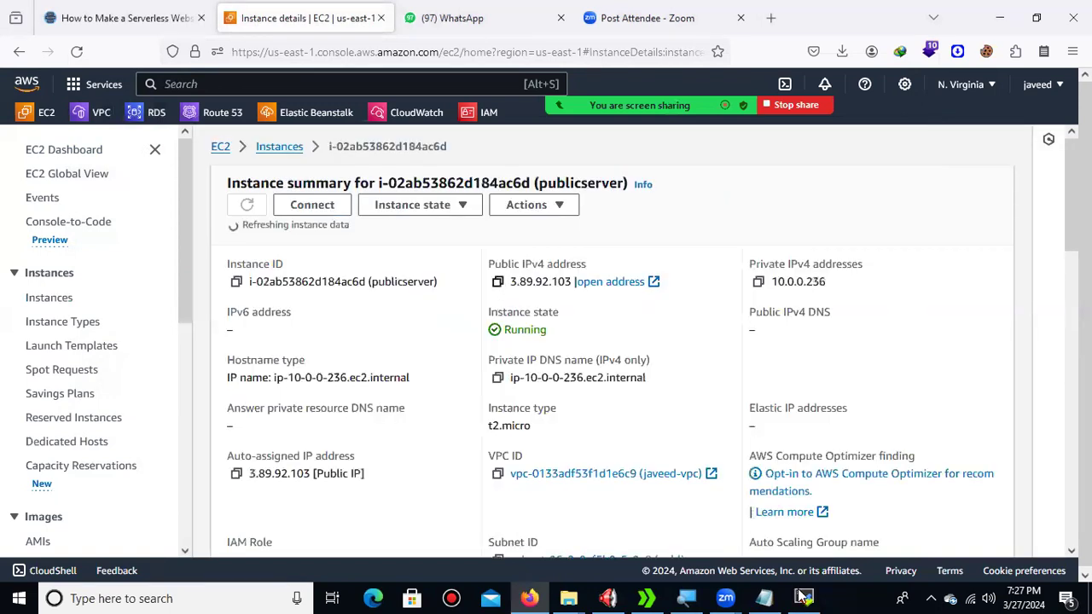
key(alt+Tab)
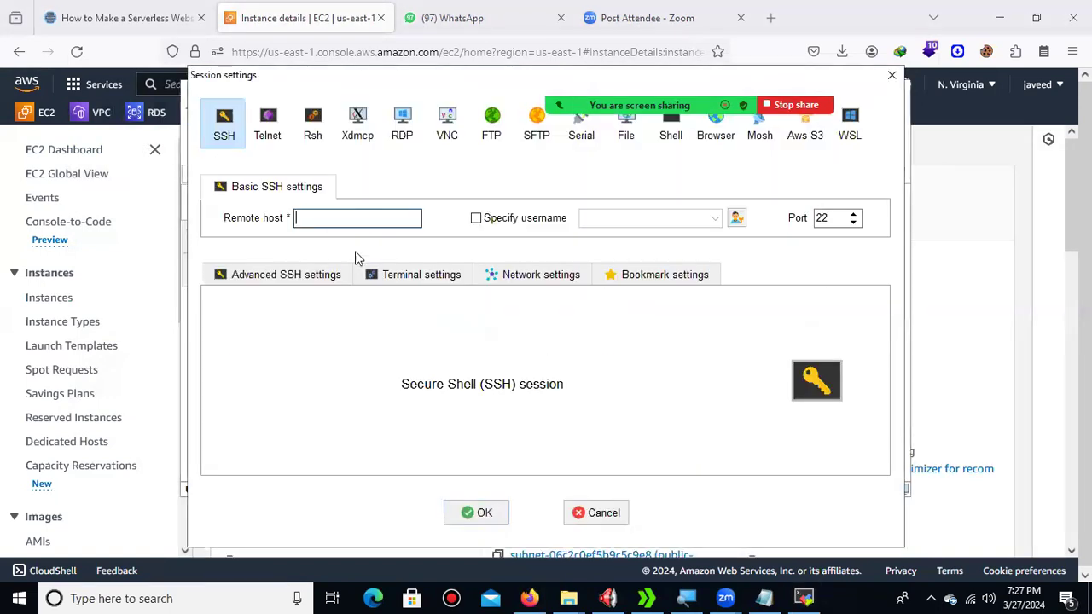
right_click(312, 221)
click(315, 289)
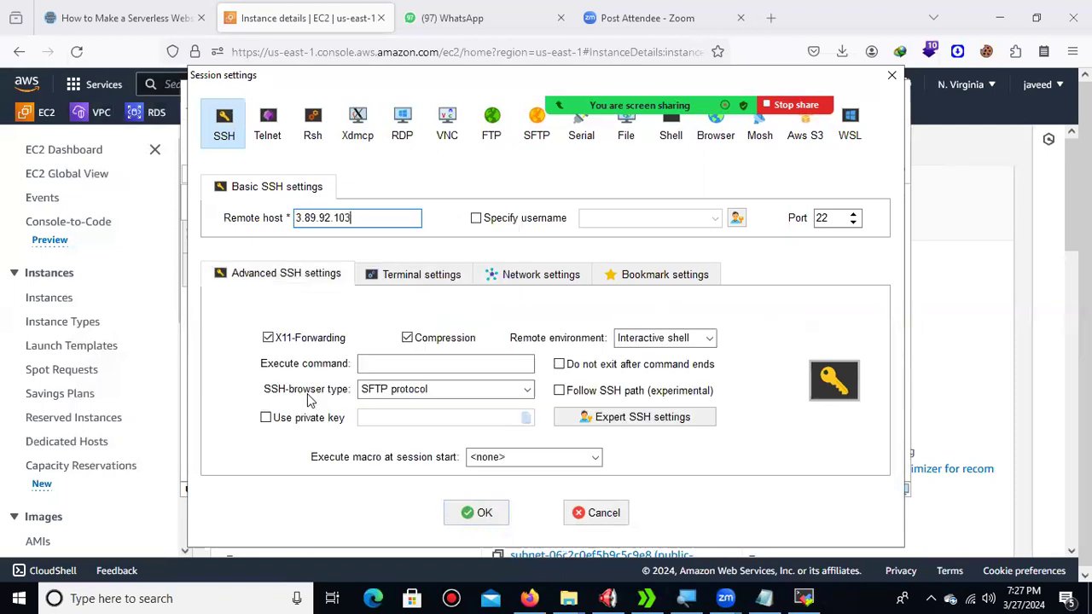
Enable private key use for the SSH session and choose prtb.pem from the Downloads folder as the key
click(304, 421)
click(528, 419)
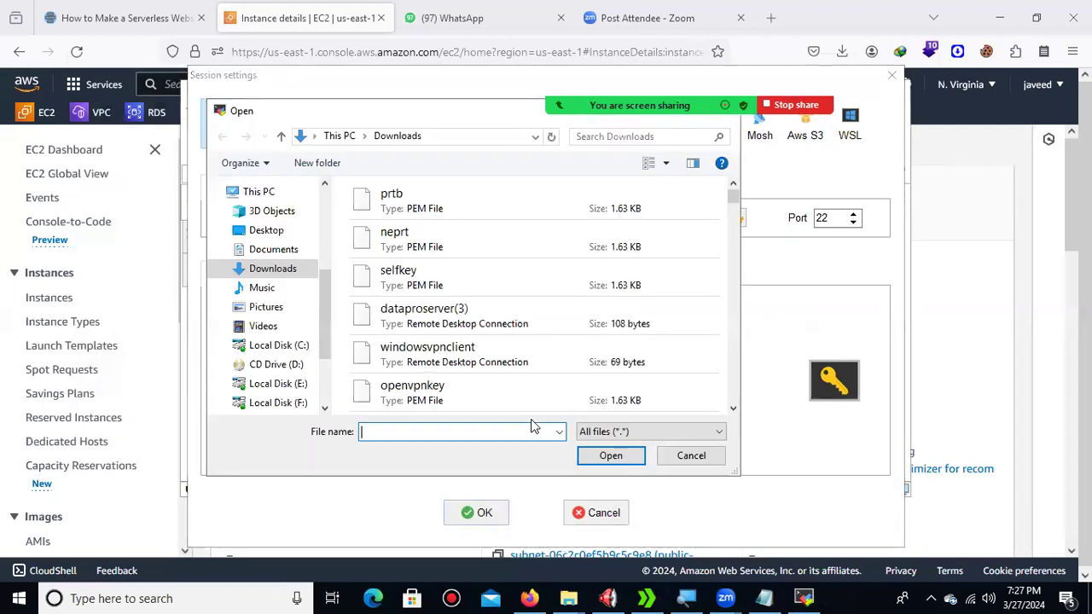
click(391, 209)
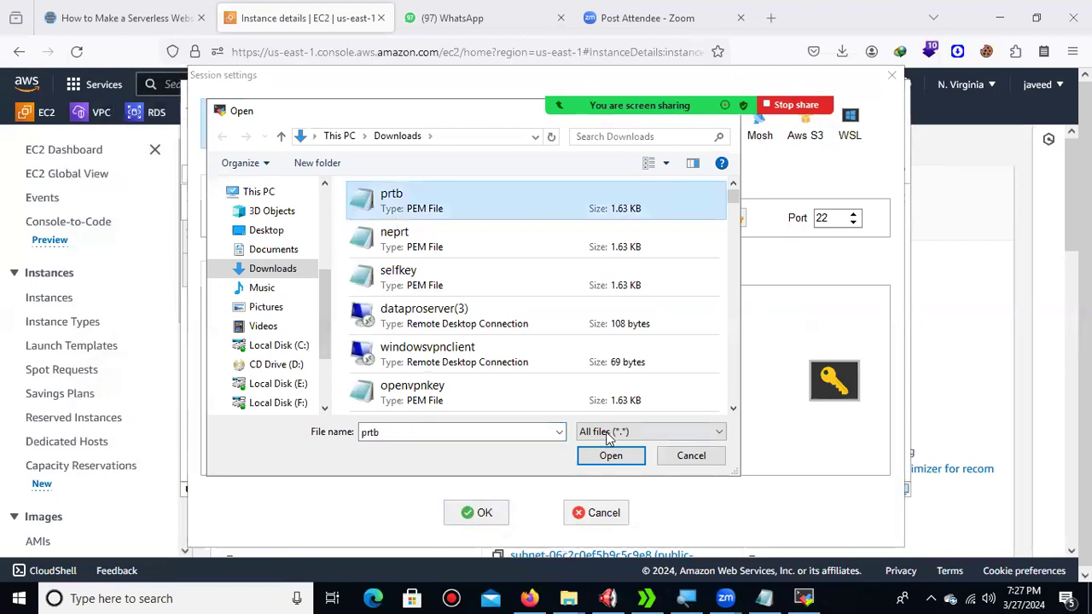
click(609, 456)
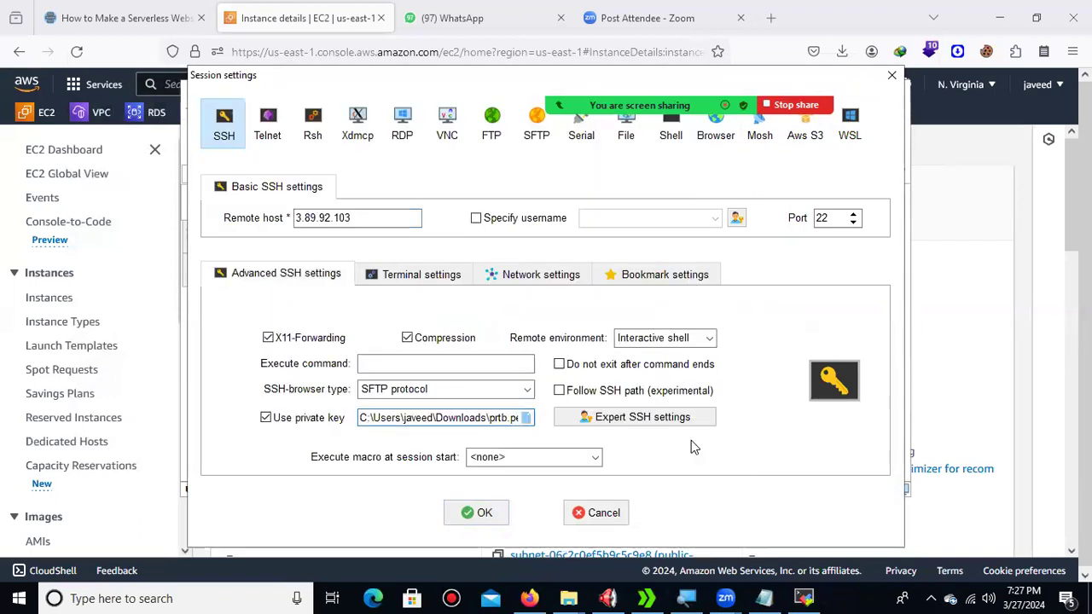
Open the session to 3.89.92.103, accept the server's identity and log in as ubuntu
click(482, 514)
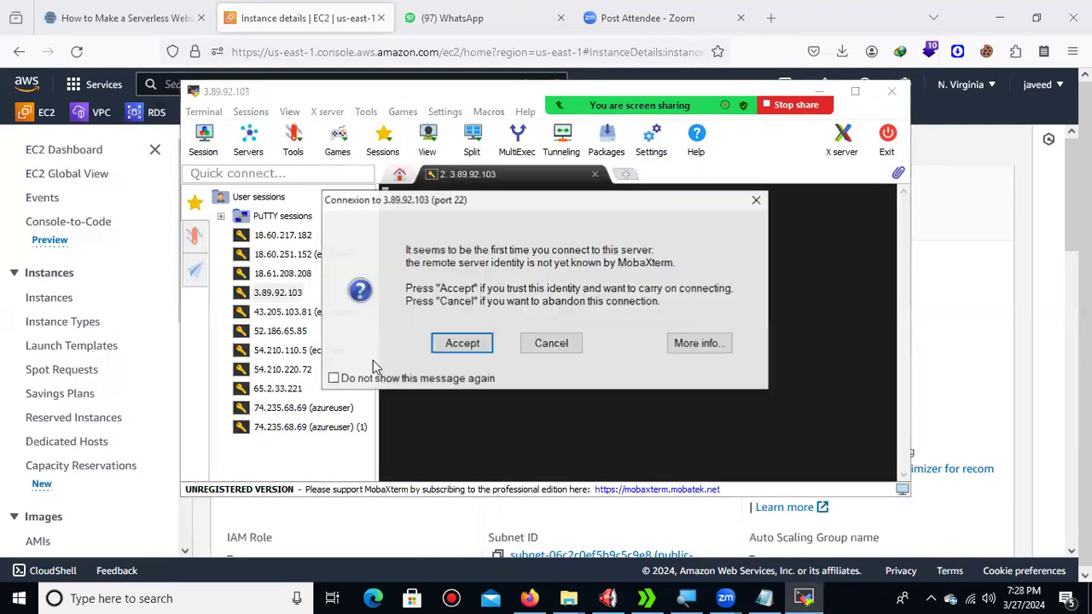
click(462, 343)
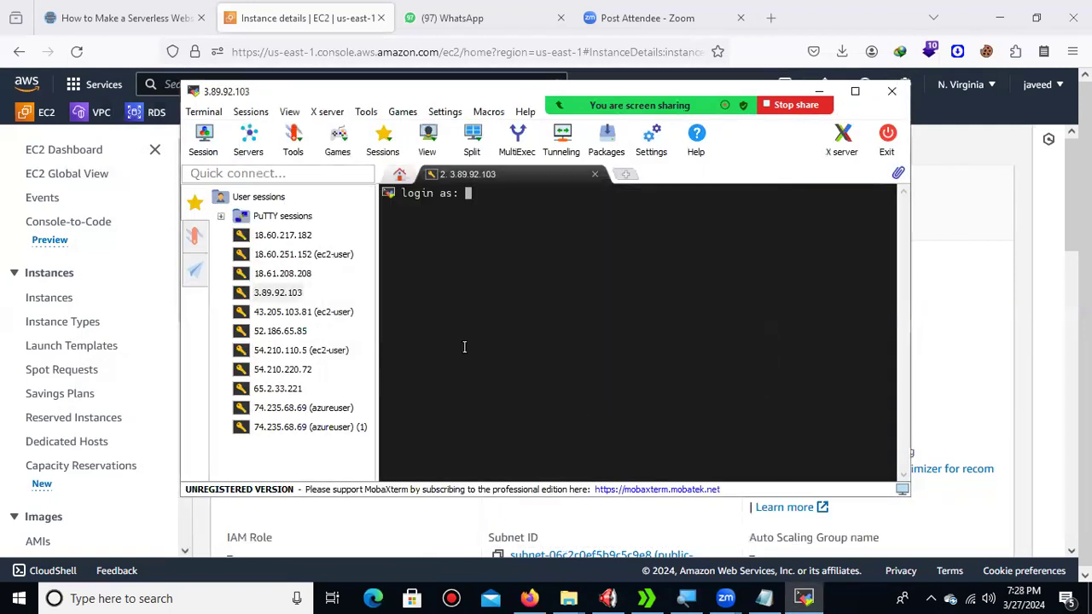
text(ubuntu)
key(Return)
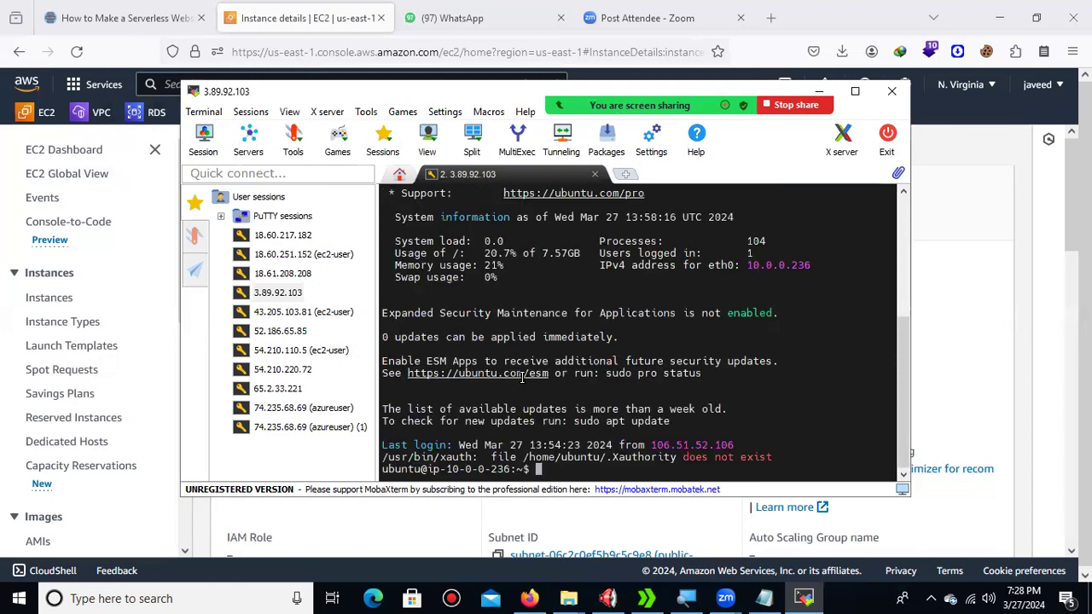
Switch to root with sudo su and upload prtb.pem from the Downloads folder to /home/ubuntu/
text(sudo su)
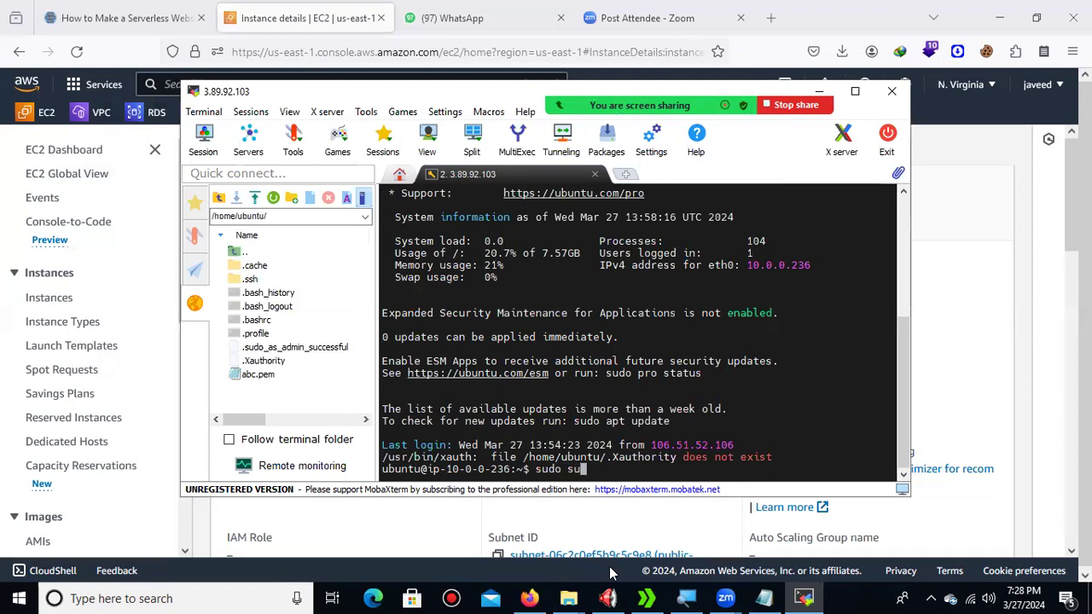
key(Return)
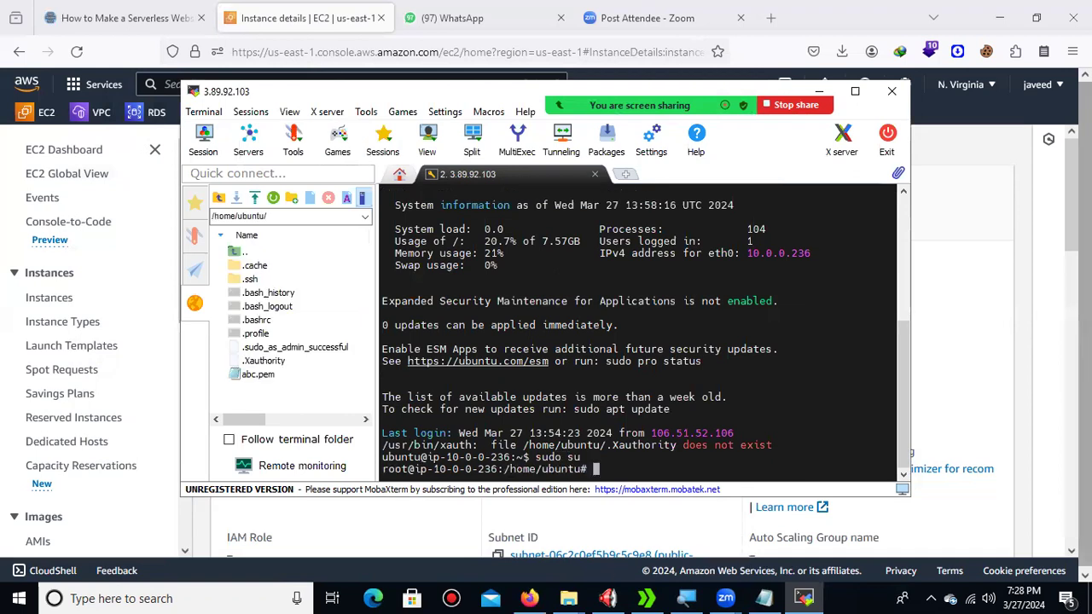
click(256, 199)
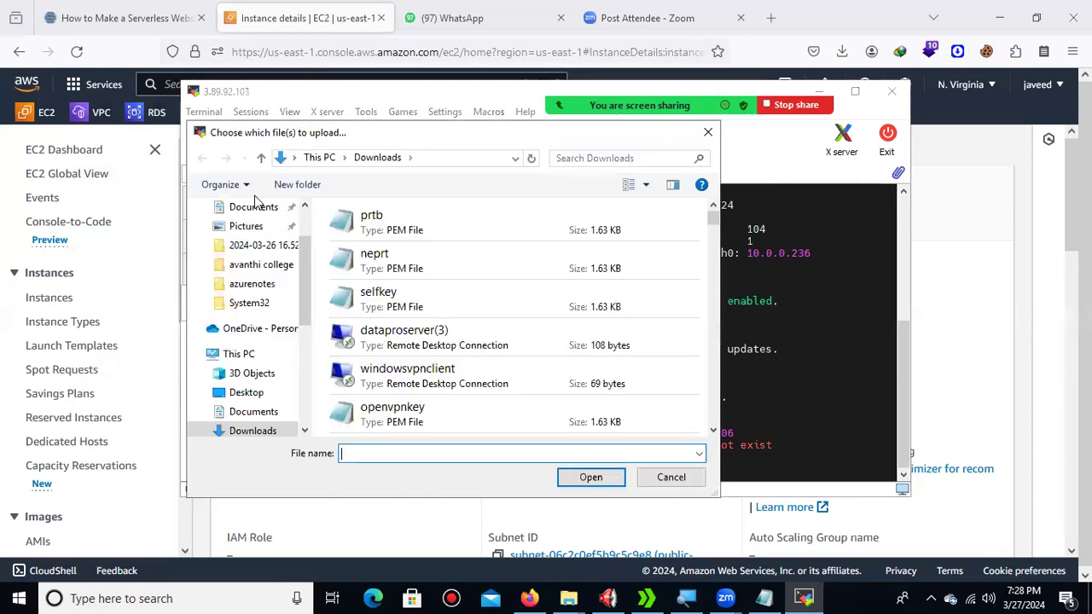
click(422, 223)
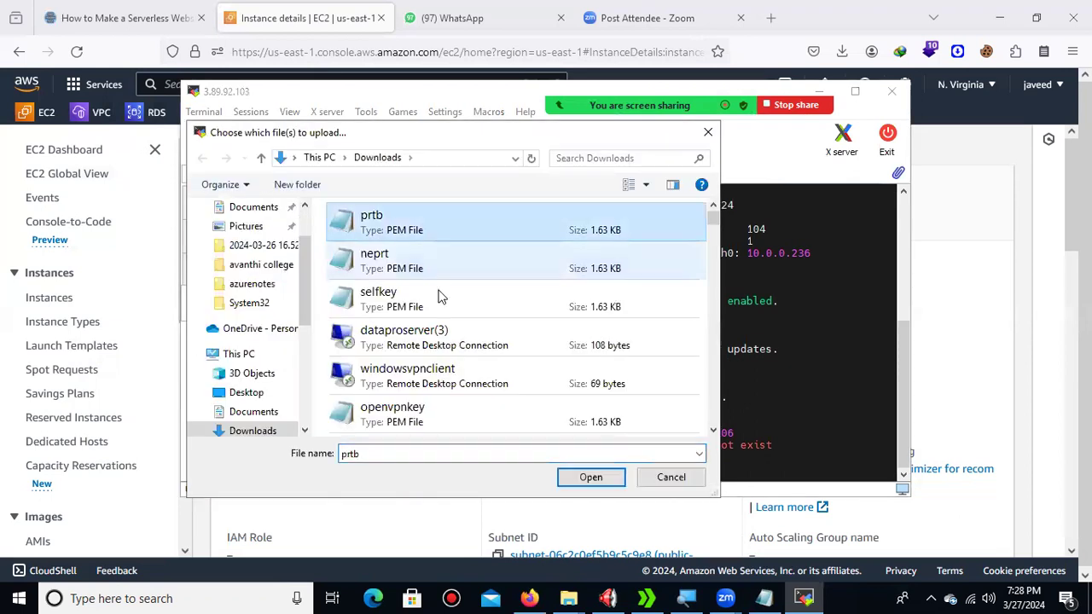
click(597, 481)
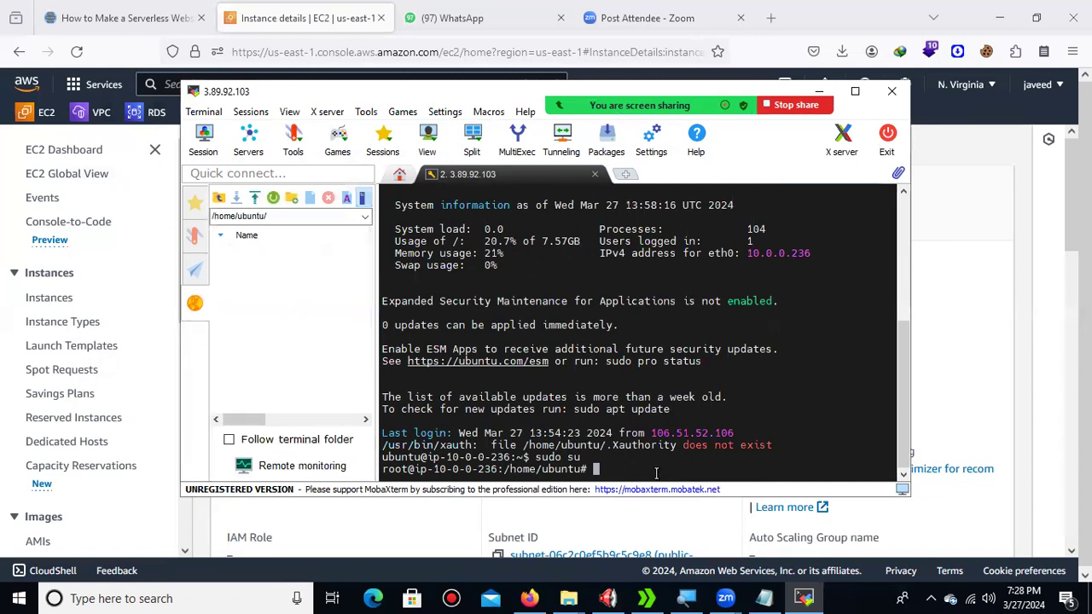
List the files in /home/ubuntu with ls and delete the old key using rm -rf abc.pem
text(ls)
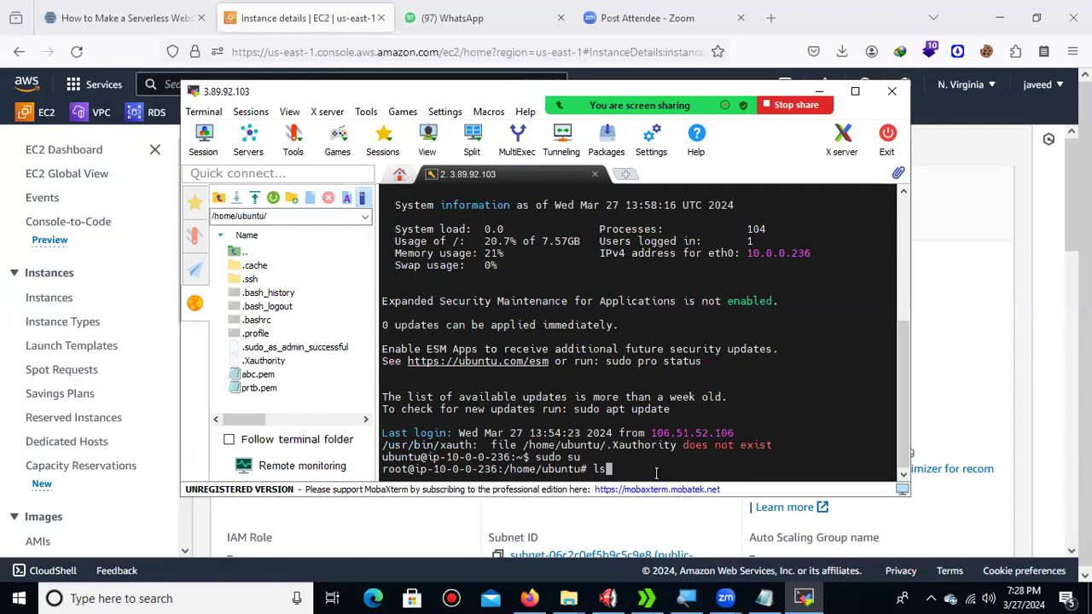
key(Return)
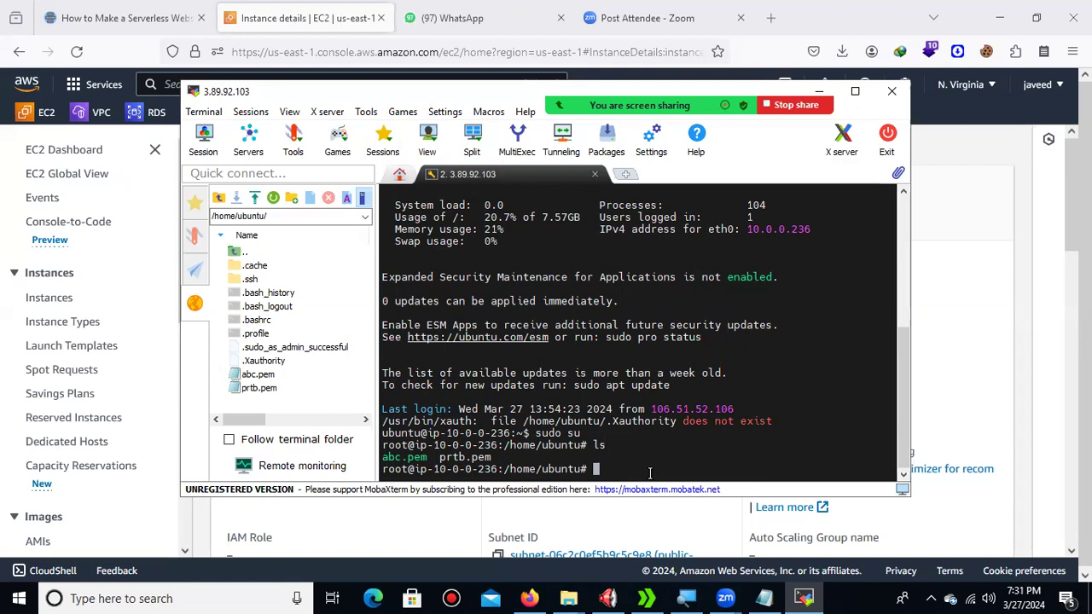
text(rm -rf abc.pem)
key(Return)
text(ssh -i)
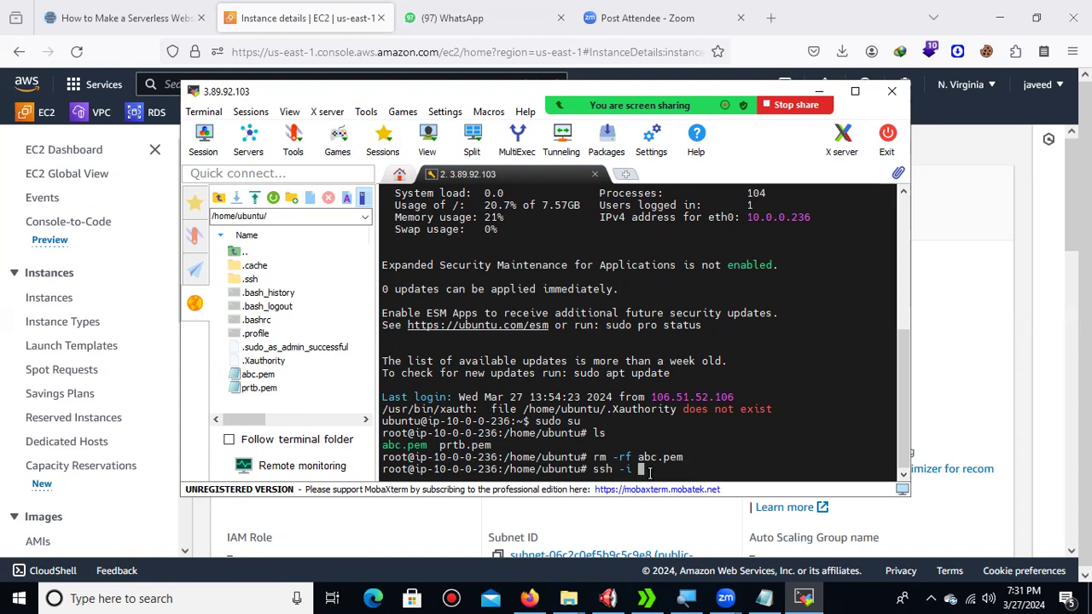
text(prtb.pem)
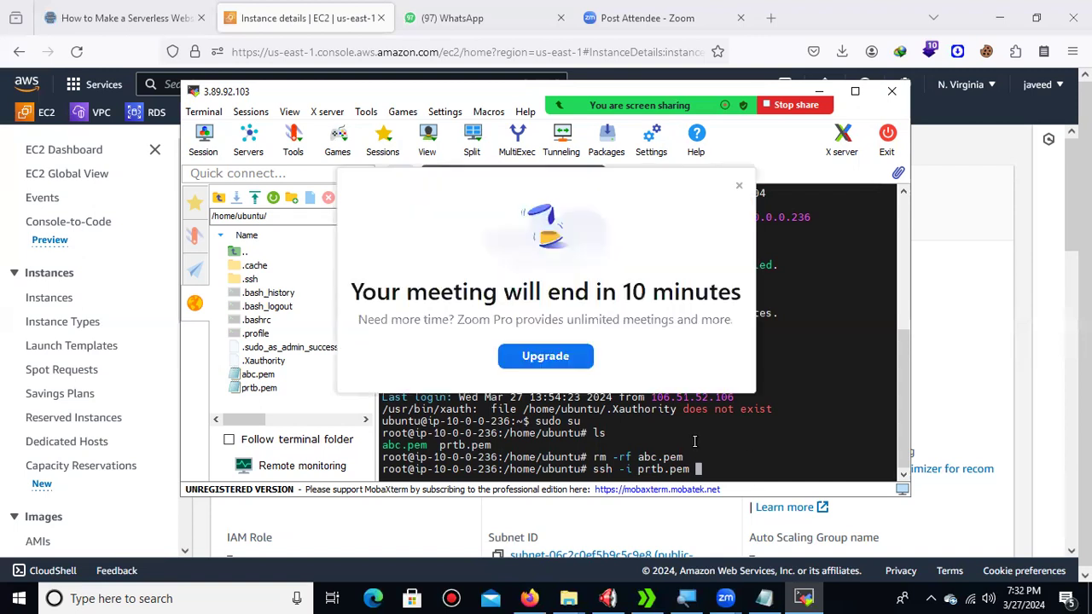
click(739, 184)
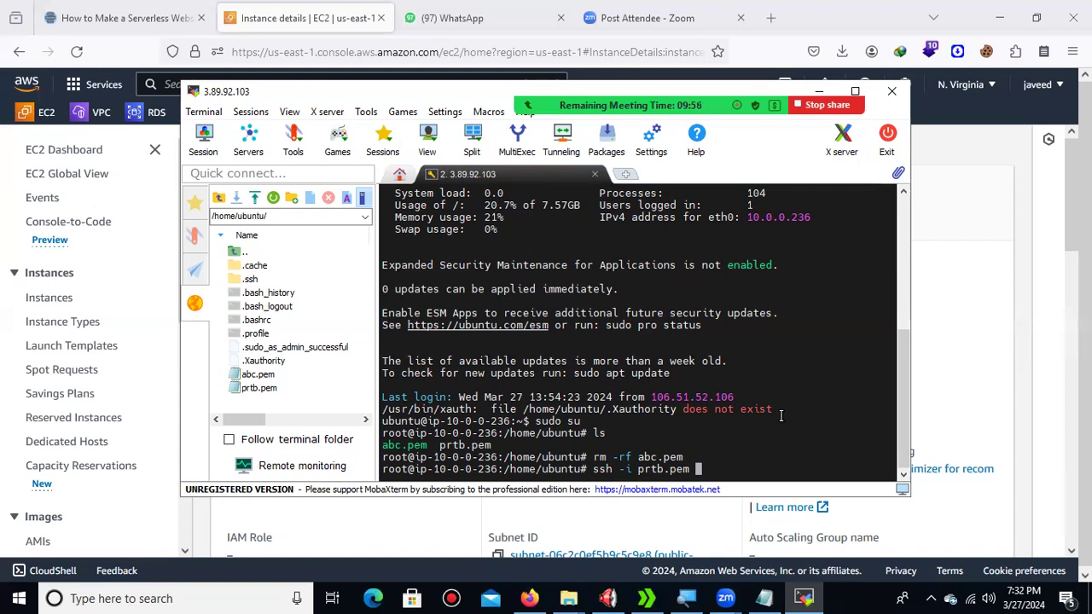
text(ubuntu@)
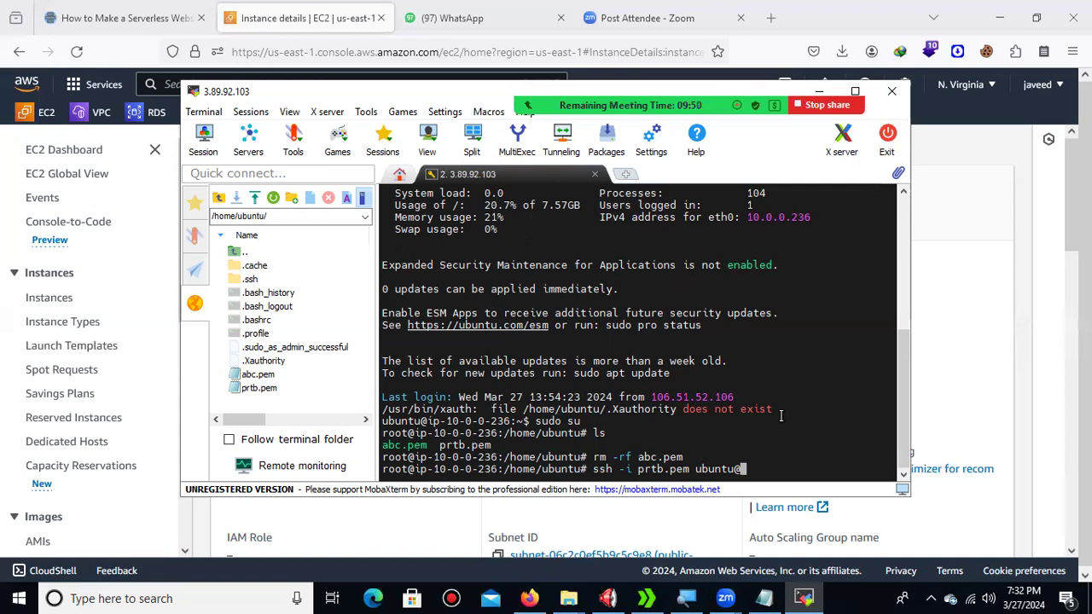
click(530, 601)
click(759, 277)
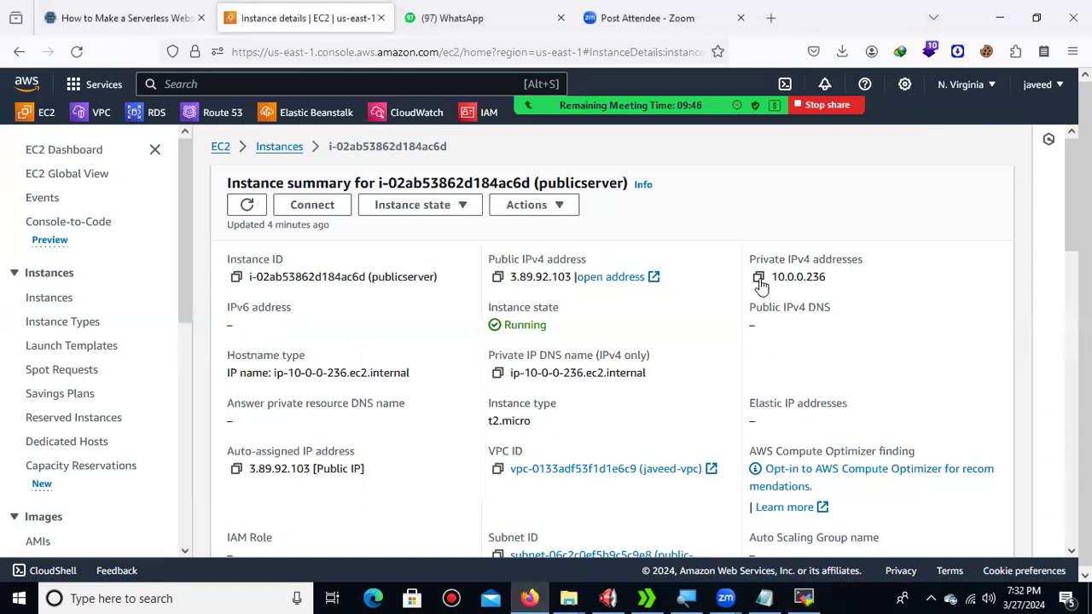
click(803, 598)
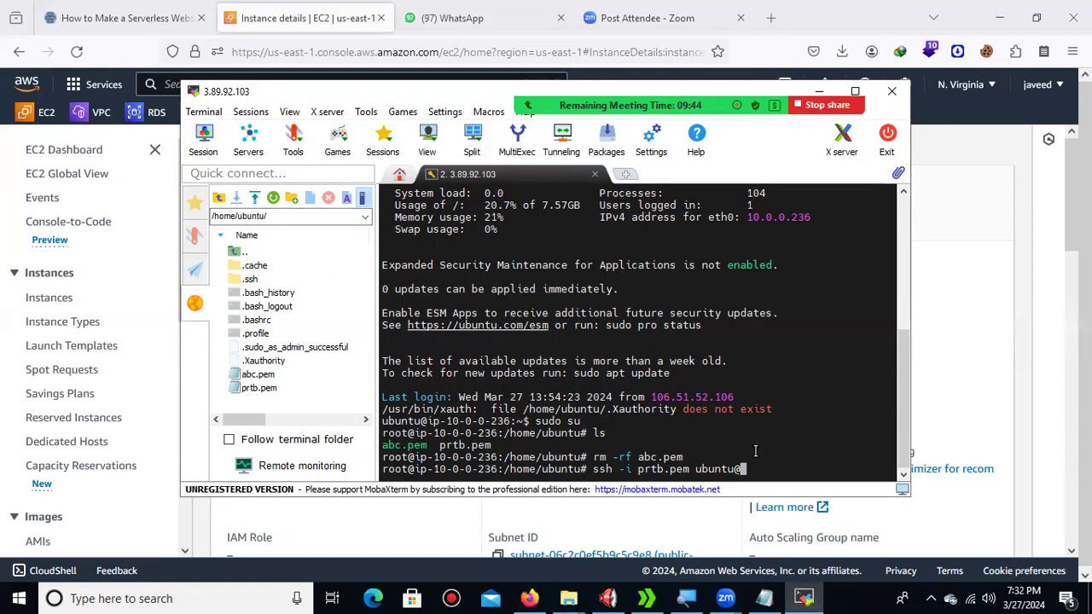
right_click(760, 469)
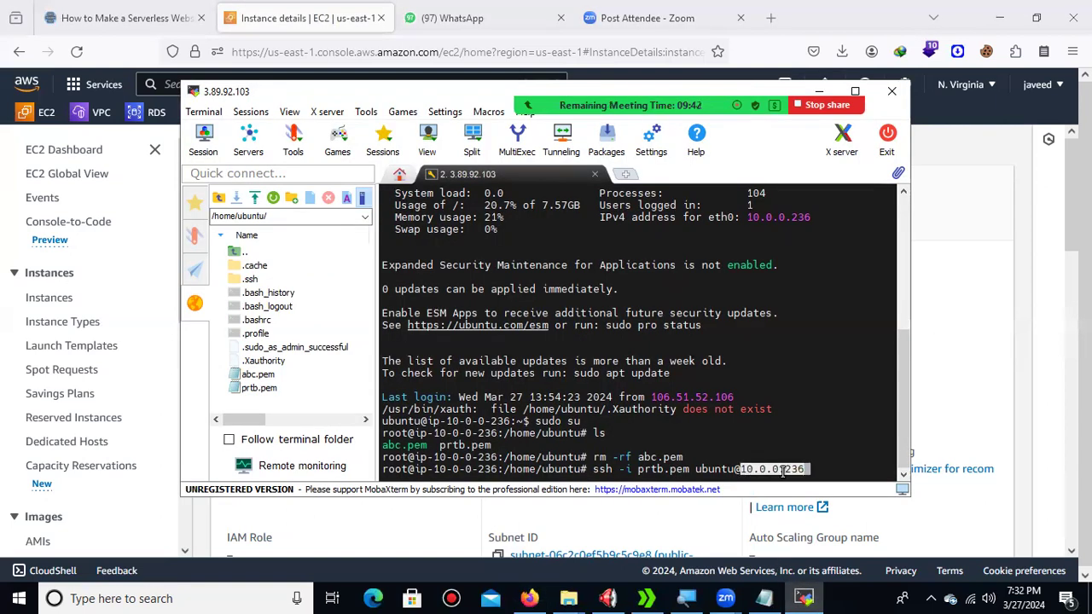
key(Return)
text(yes)
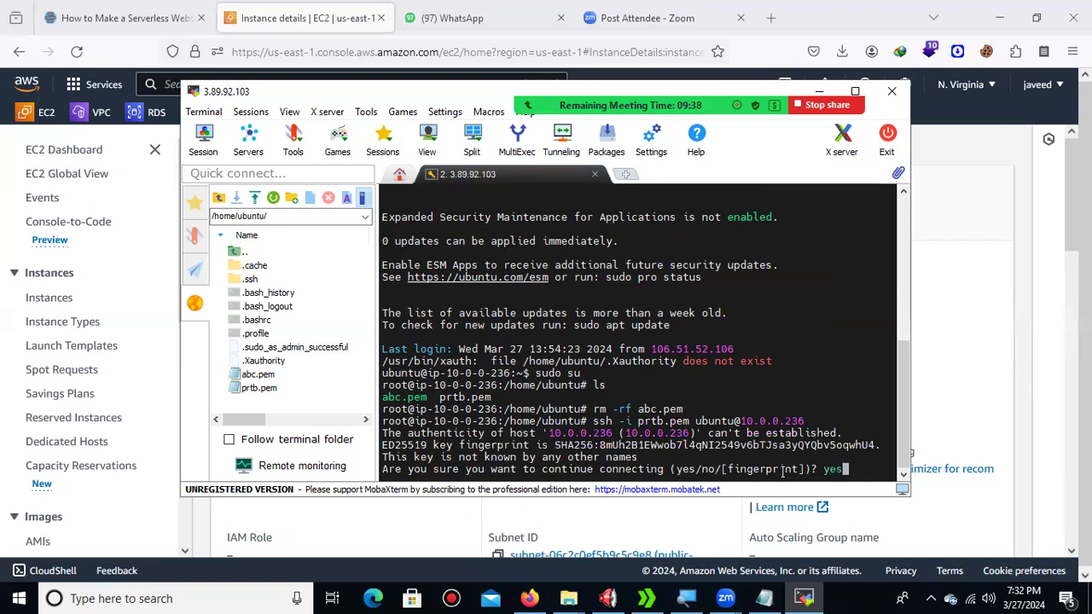
key(Return)
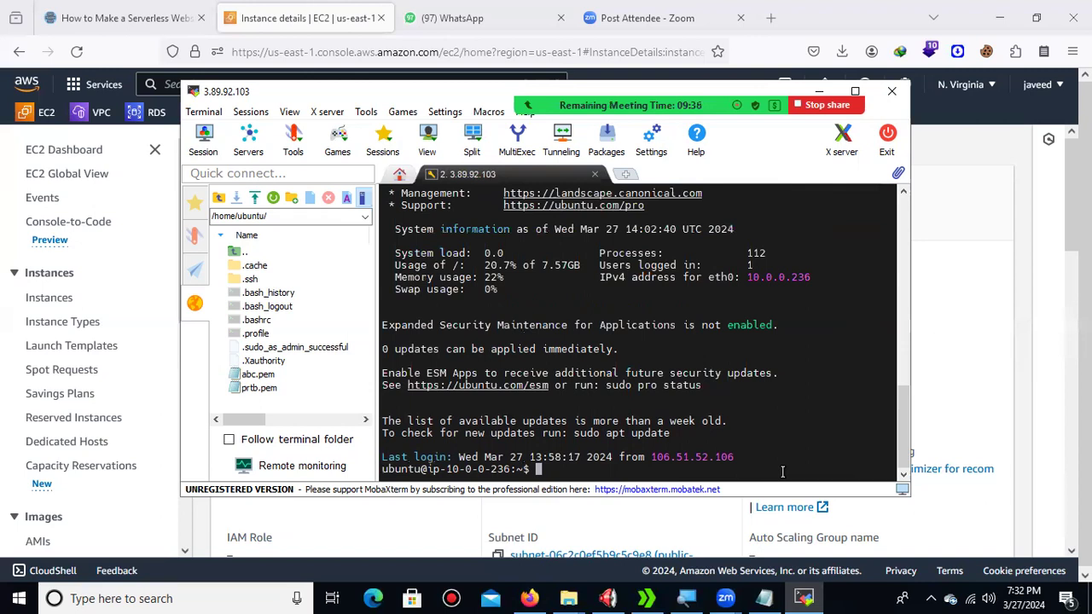
Try to restrict the key file's permissions with chmod 700 prbt.pem
text(chmod 700)
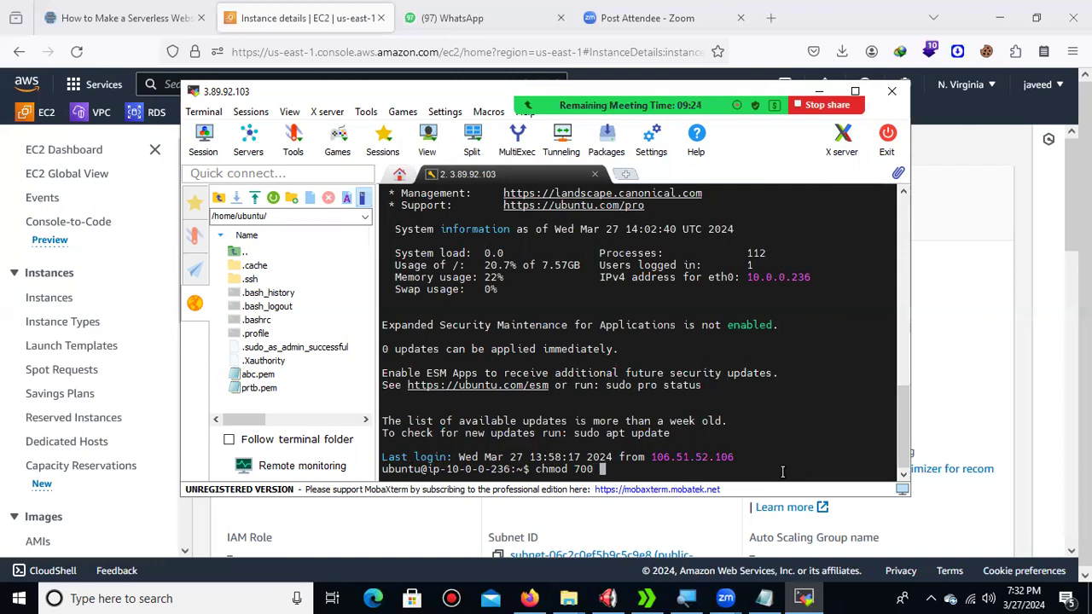
scroll(802, 457, up, 1)
scroll(802, 457, down, 1)
text(prbt.pem)
key(Return)
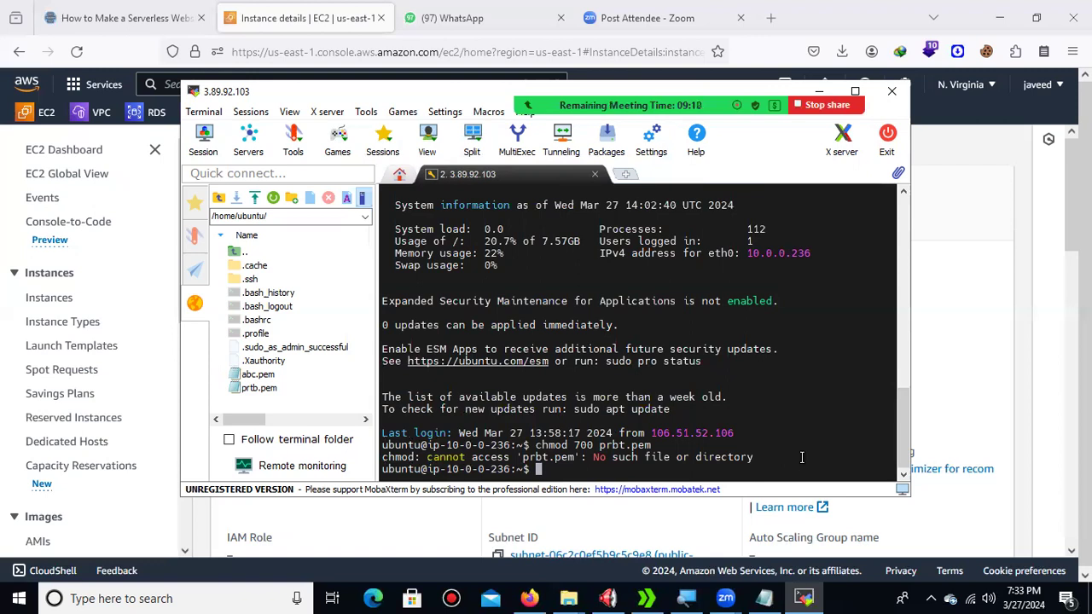
Clear the recalled chmod command and list the home directory with ls to check the key file's name
key(Up)
key(BackSpace)
key(BackSpace)
key(BackSpace)
key(BackSpace)
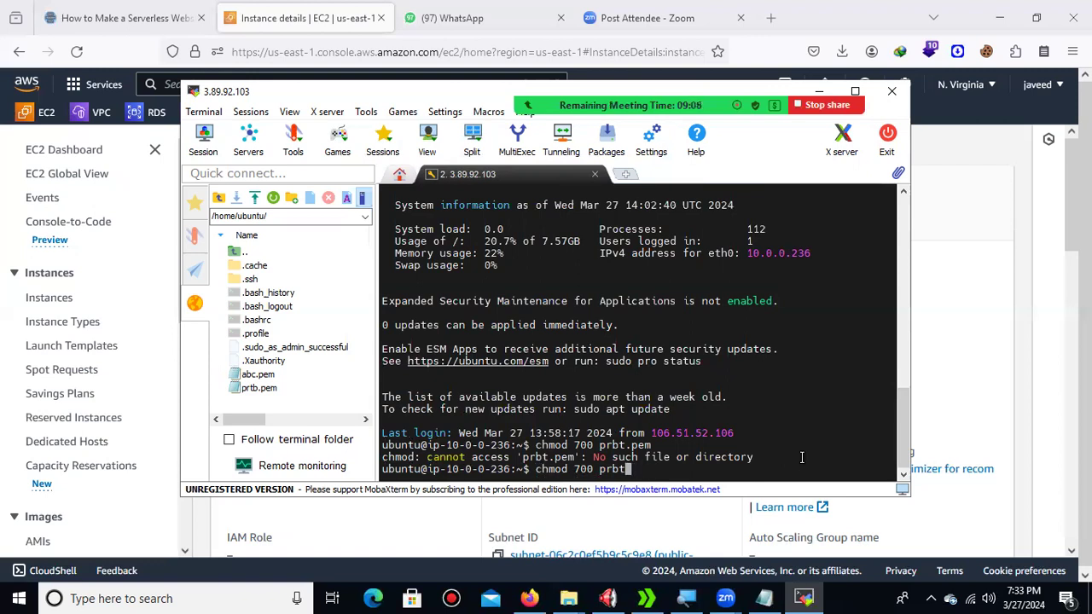
key(BackSpace)
key(BackSpace)
key(BackSpace)
key(BackSpace)
key(BackSpace)
key(BackSpace)
key(BackSpace)
key(BackSpace)
key(BackSpace)
key(BackSpace)
key(BackSpace)
key(BackSpace)
key(BackSpace)
key(BackSpace)
text(ls)
key(Return)
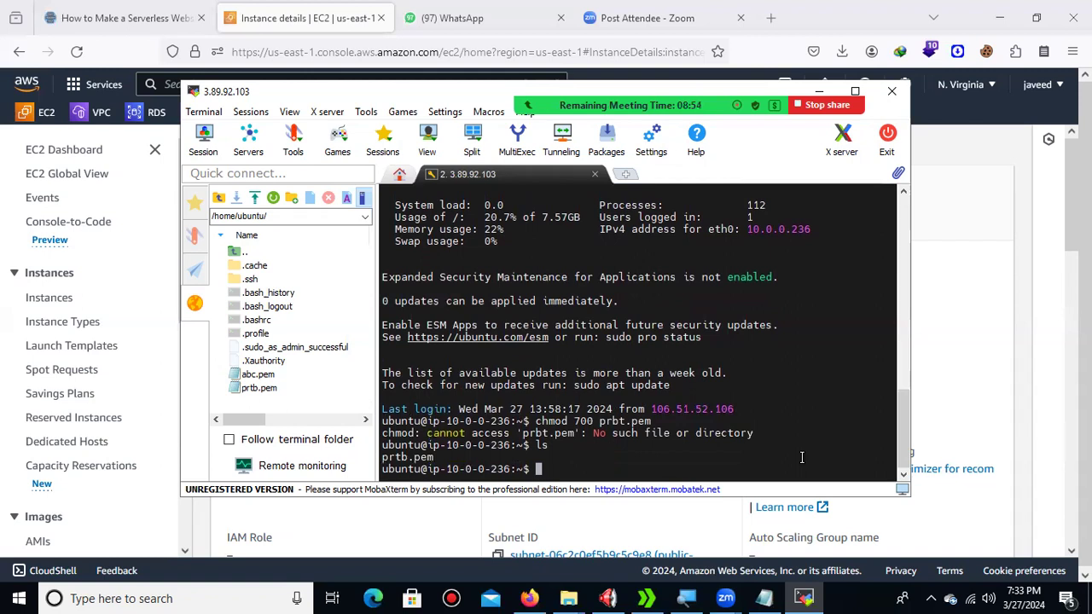
Restrict the uploaded key's permissions with sudo chmod 700 prtb.pem
text(udo)
text(chmod 700)
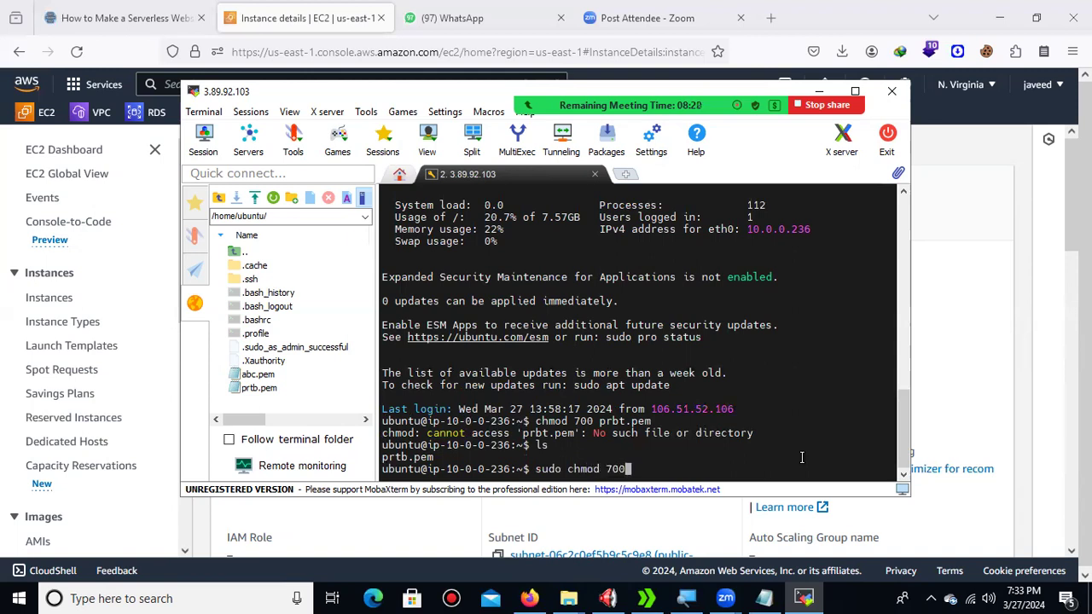
text( prtb.pem)
key(Return)
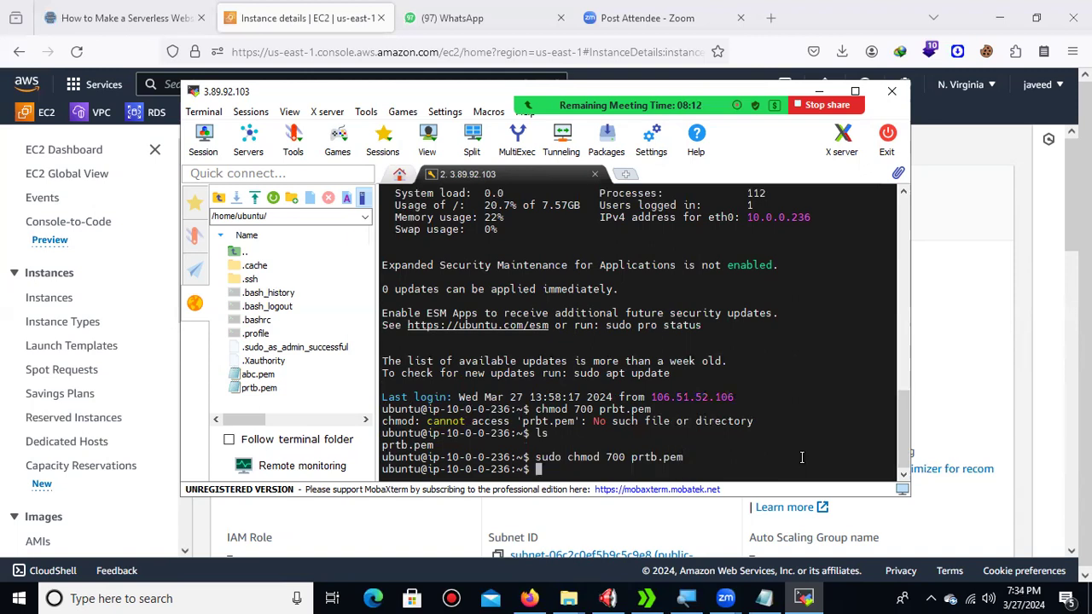
key(Up)
key(Up)
key(Up)
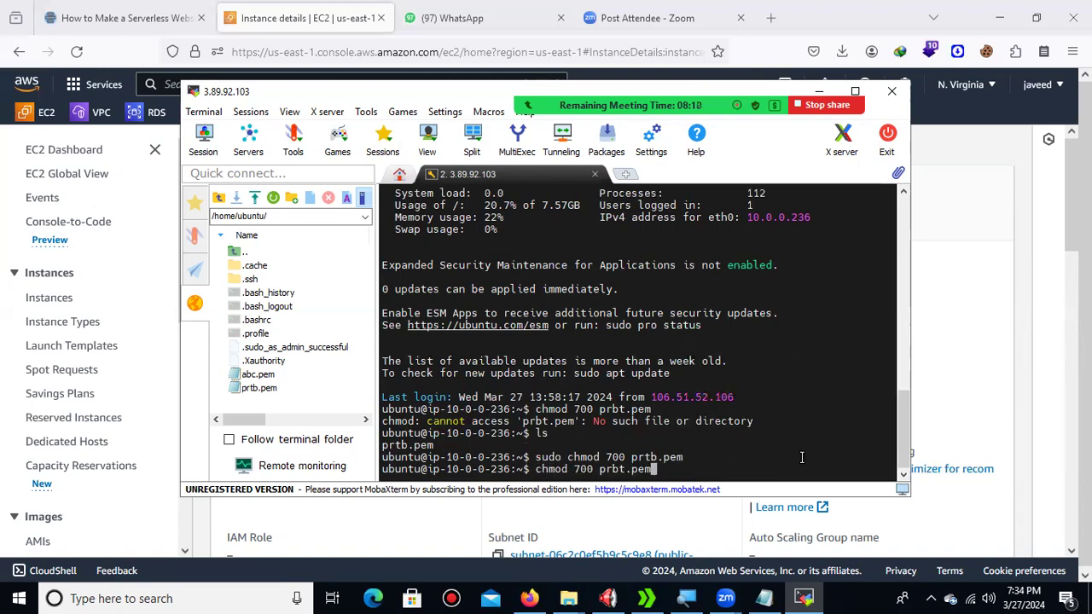
key(Up)
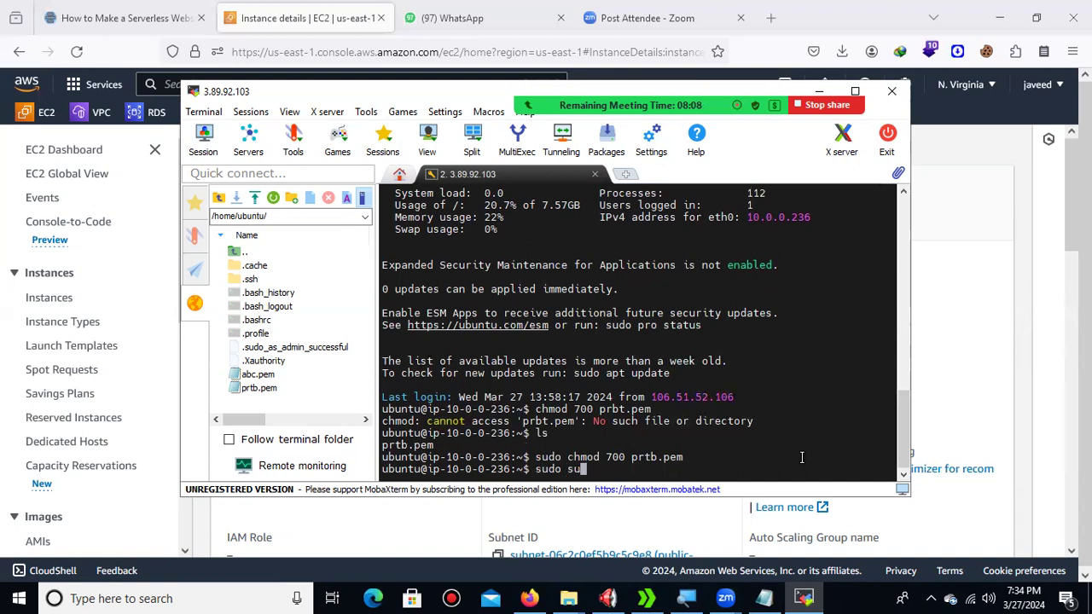
key(BackSpace)
key(BackSpace)
key(BackSpace)
key(BackSpace)
key(BackSpace)
key(BackSpace)
key(BackSpace)
text(ssh -i)
text(pr)
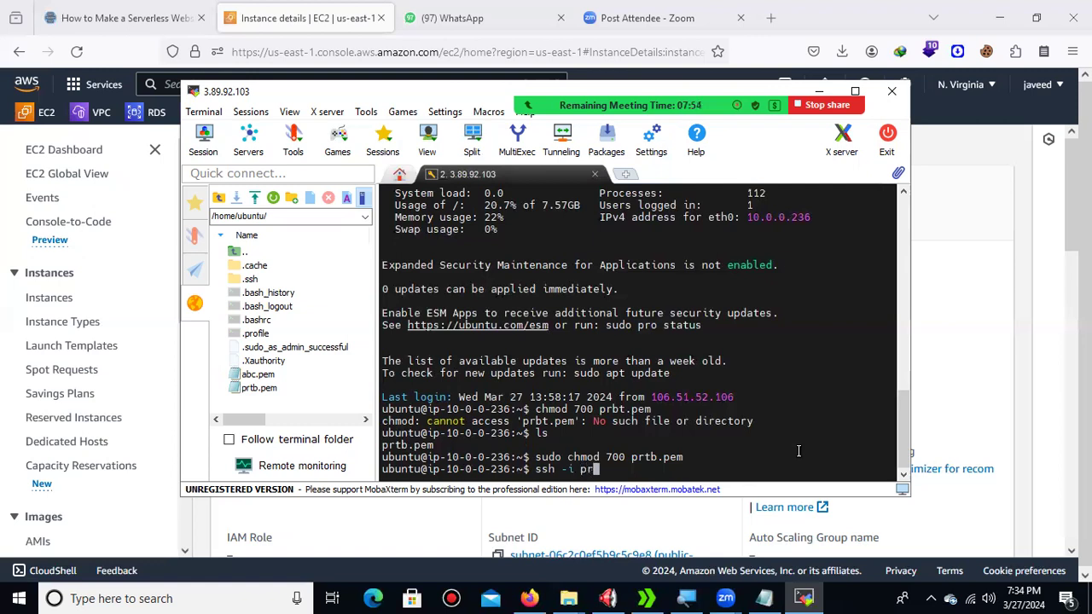
text(bt.pem)
text(ubuntu)
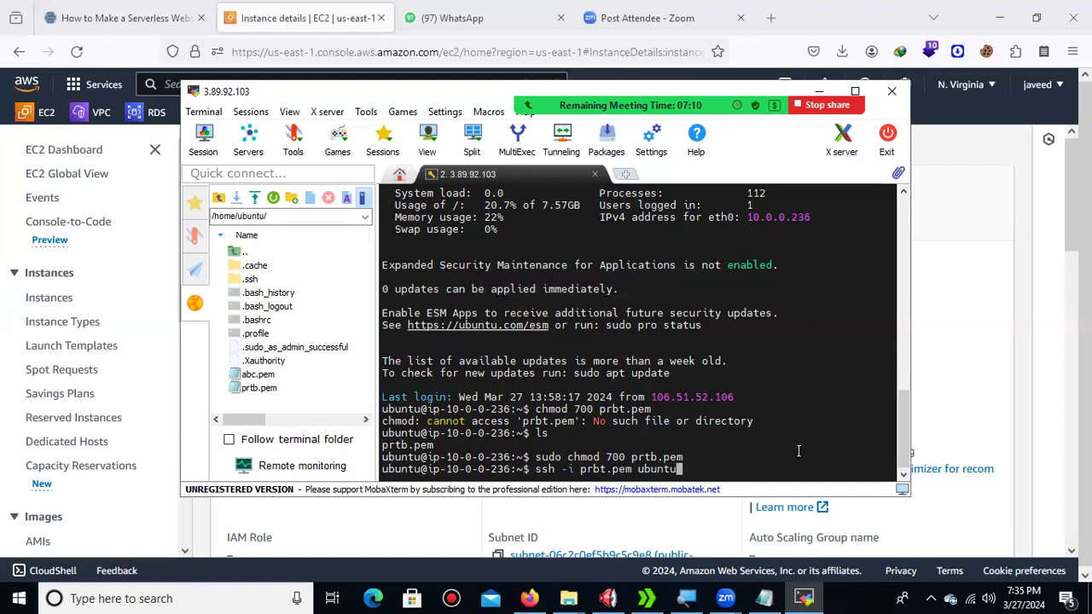
text(@)
right_click(724, 466)
key(Return)
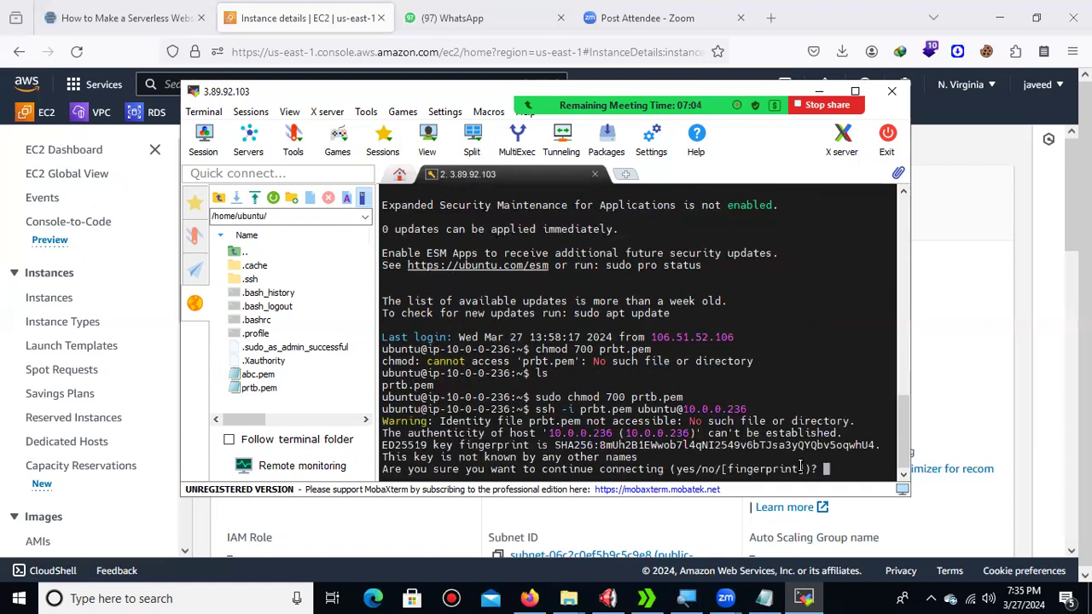
text(yes)
key(Return)
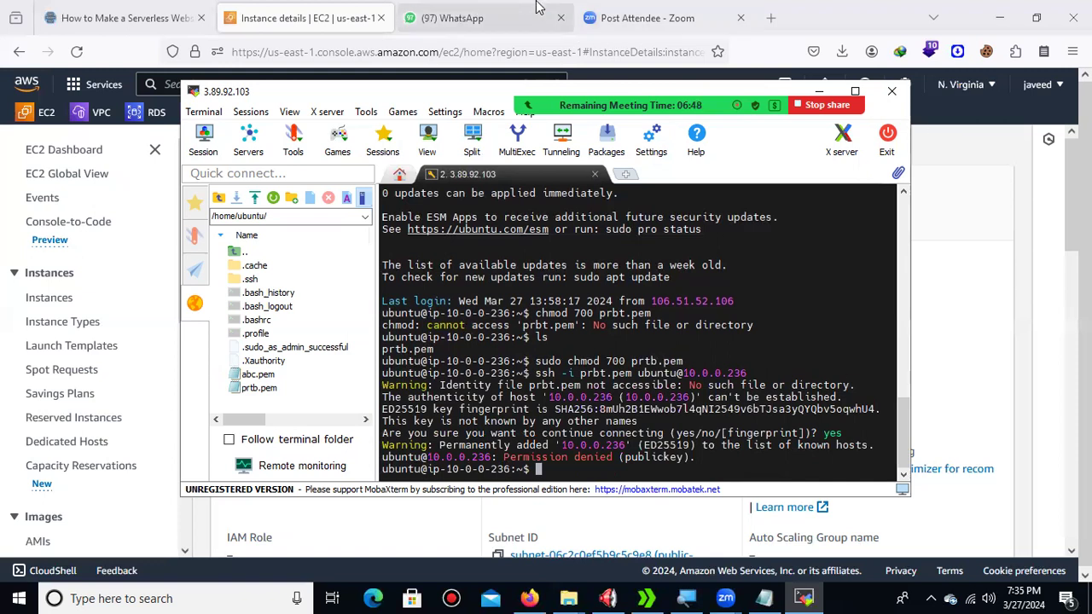
click(620, 17)
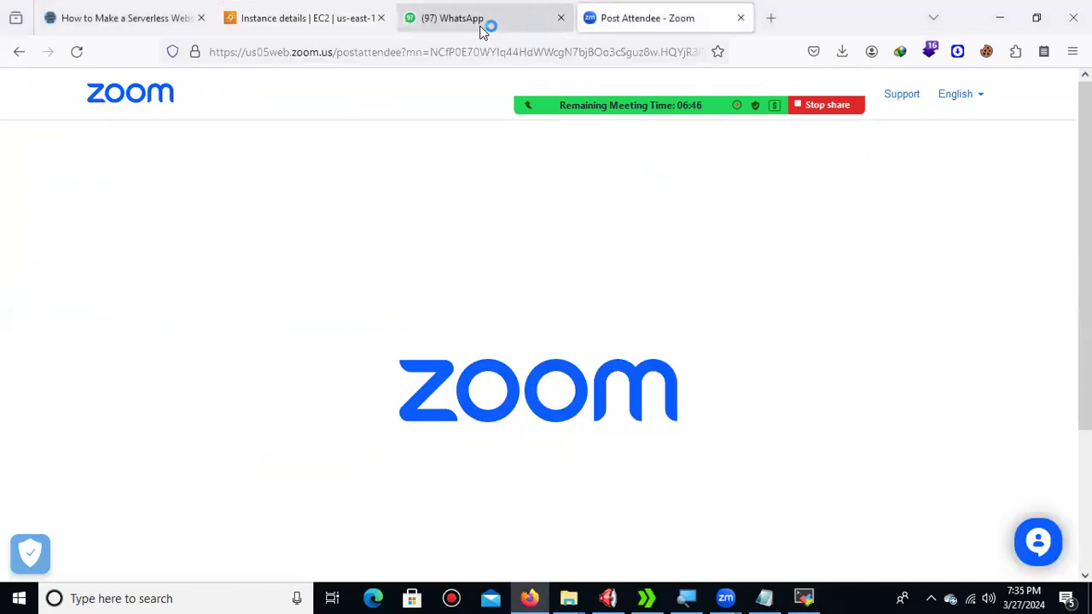
click(524, 19)
click(634, 23)
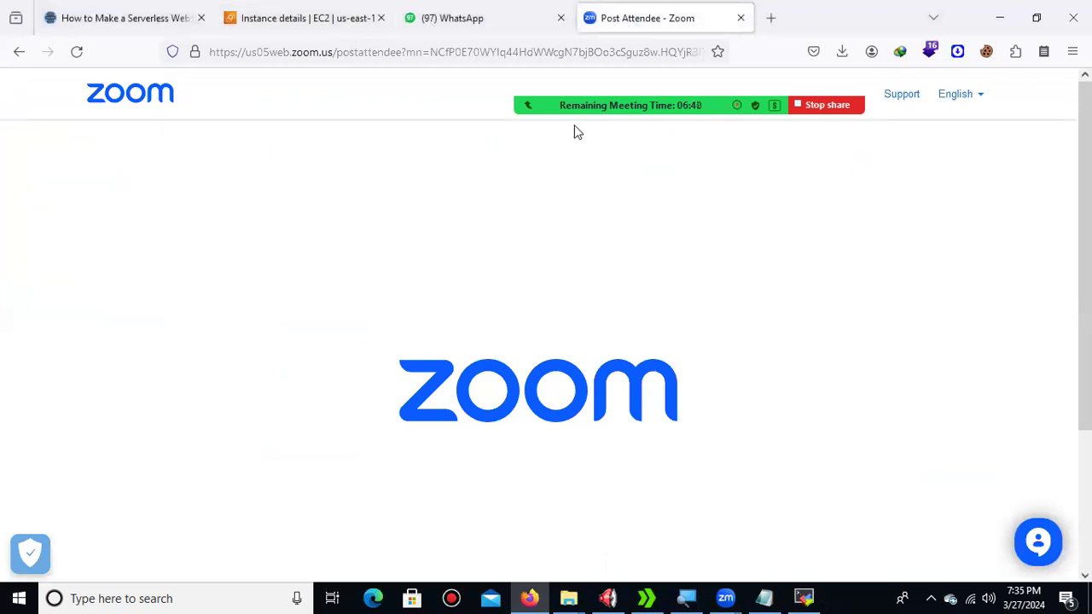
Switch to the Zoom meeting chat and send everyone the message "pls tommrow attend class"
mouse_move(575, 127)
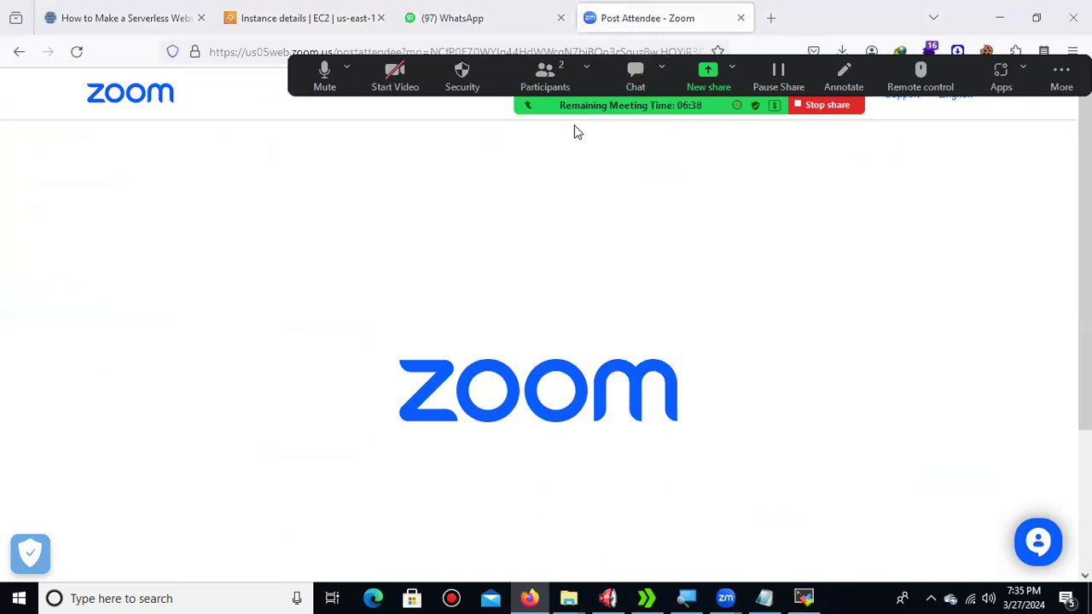
text(pls )
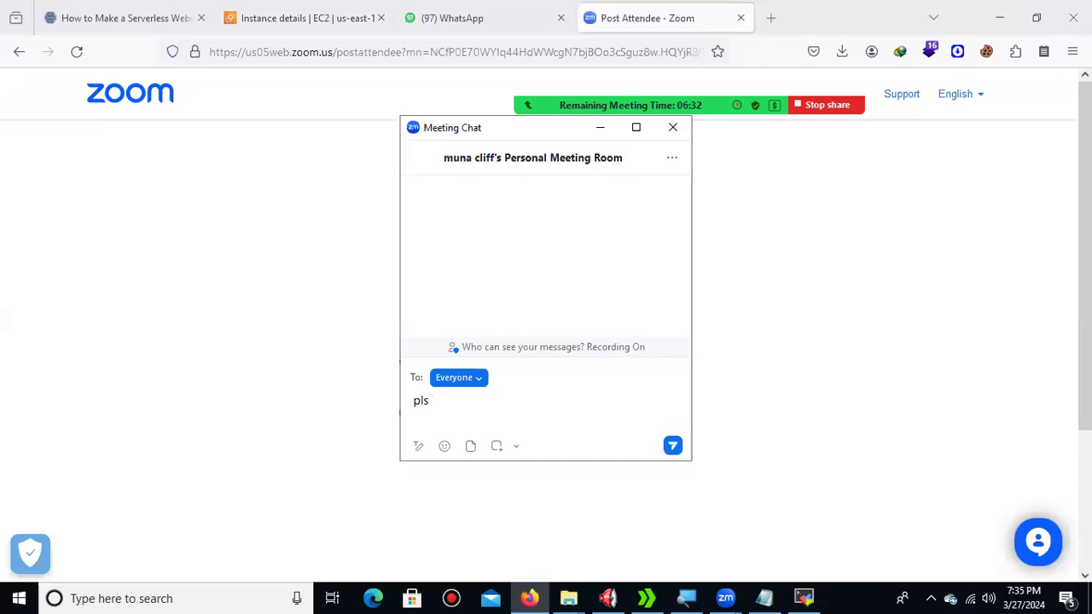
text(tommrow ate)
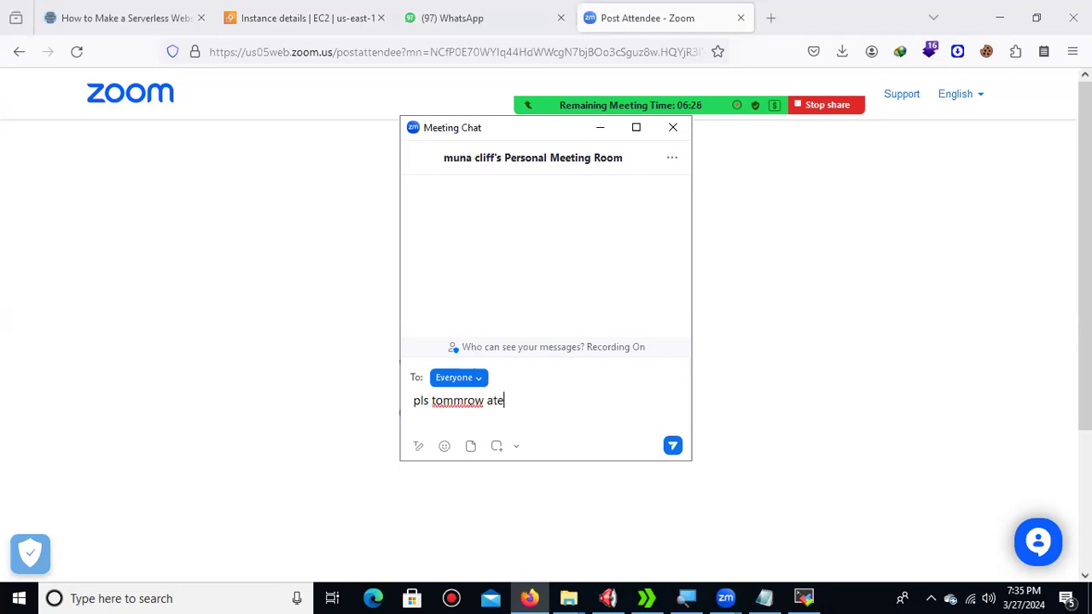
text(end class)
key(Left)
key(Left)
key(Left)
key(Left)
key(Left)
key(Left)
key(Left)
key(Left)
key(Left)
key(BackSpace)
text(t)
click(550, 401)
key(Return)
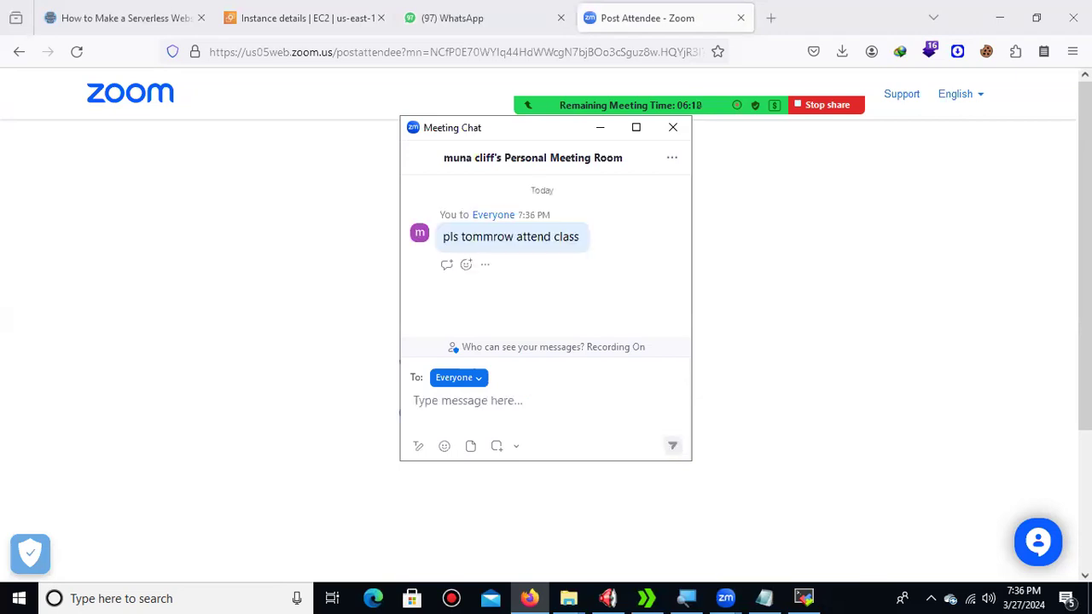